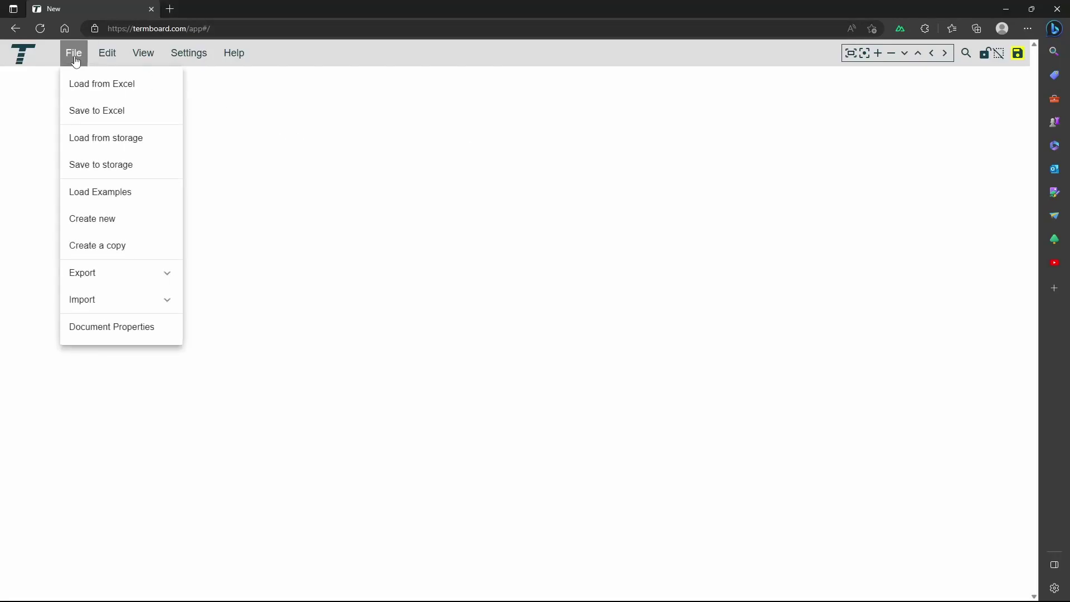
Step: Load the 'Mindmap with ChatGPT' example and view its properties: 144 terms, 164 relations
left_click(104, 192)
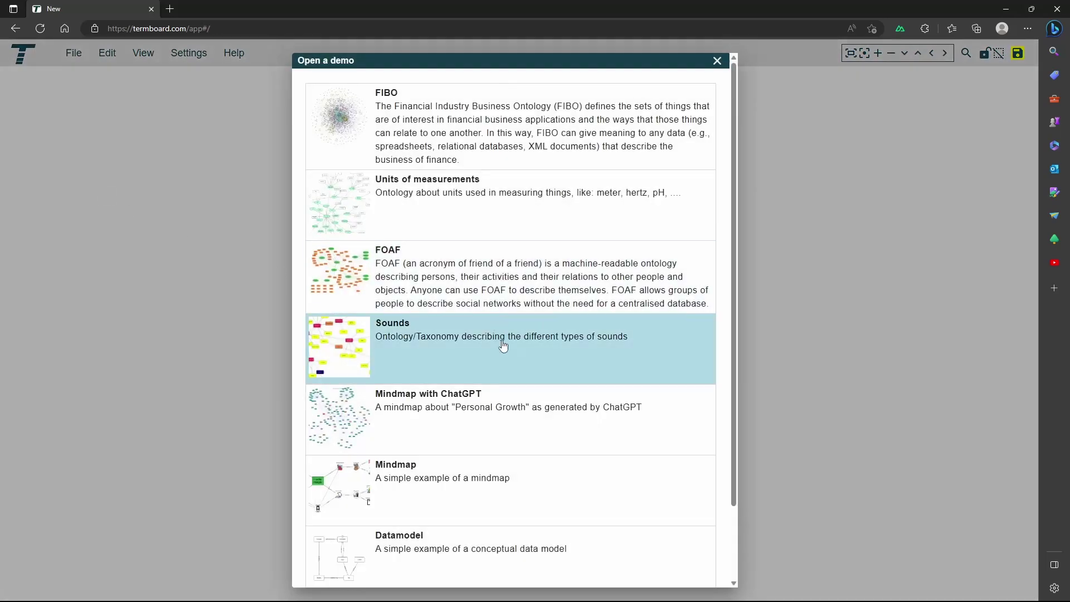
left_click(463, 423)
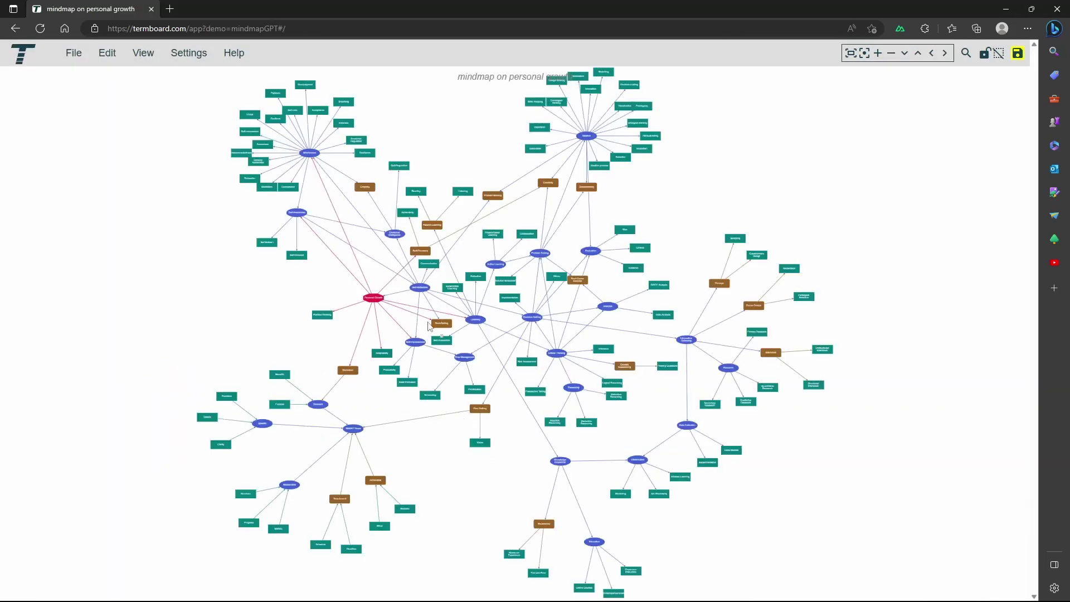
left_click(73, 53)
left_click(147, 329)
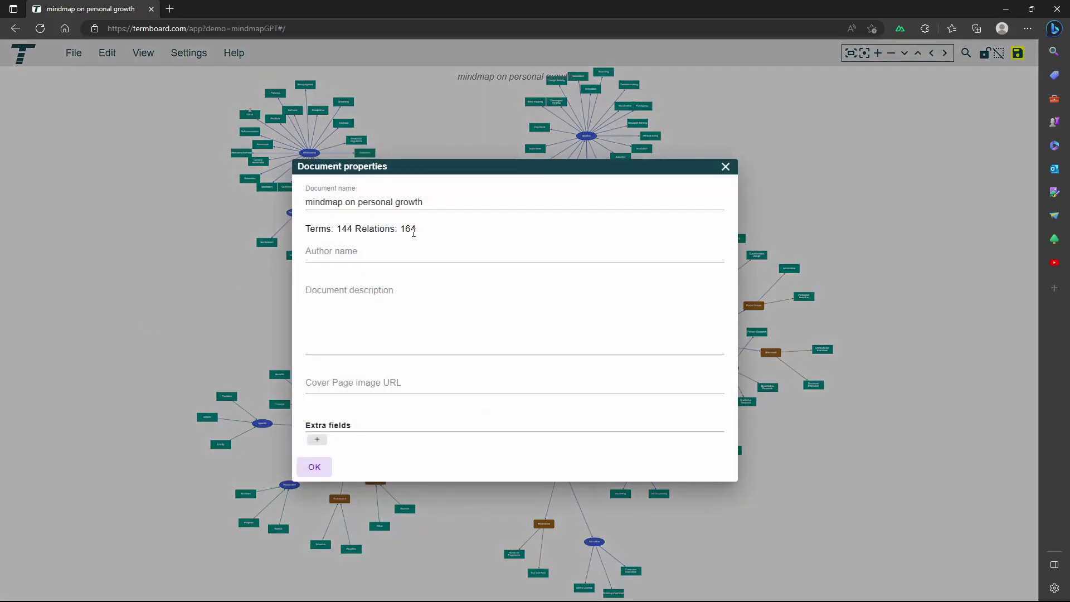
Step: Browse the Personal Growth, Positive Thinking, Mindfulness and Empathy terms, widening the details panel
left_click(319, 468)
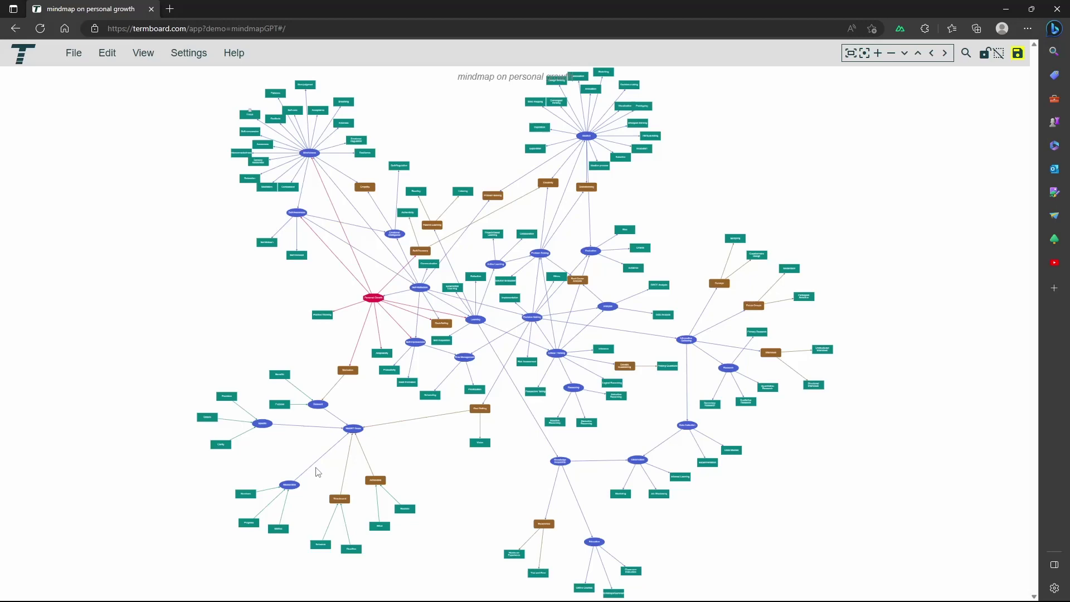
left_click(373, 300)
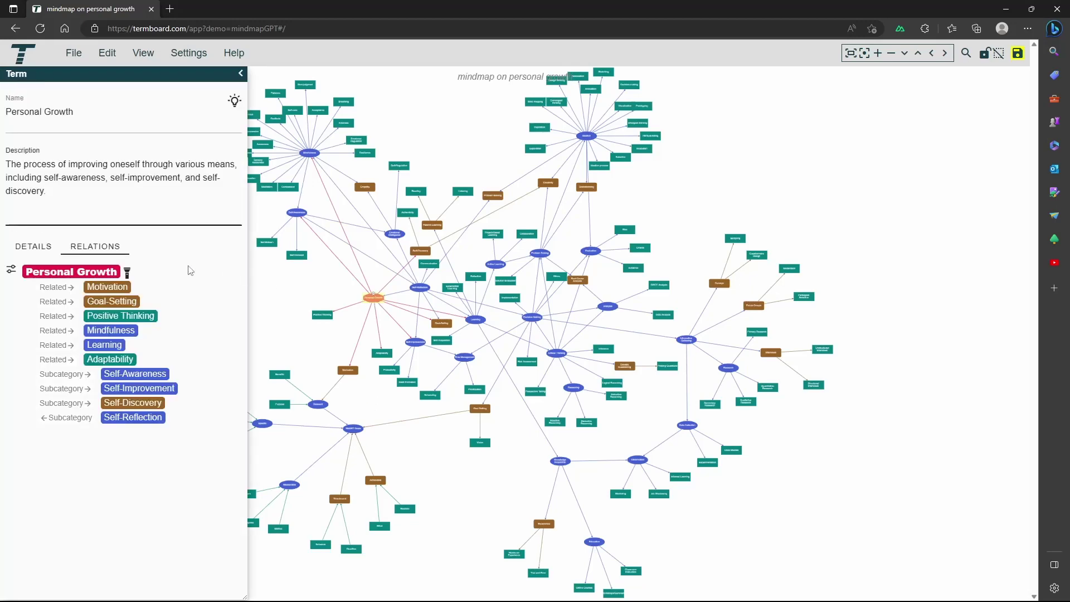
left_click(111, 317)
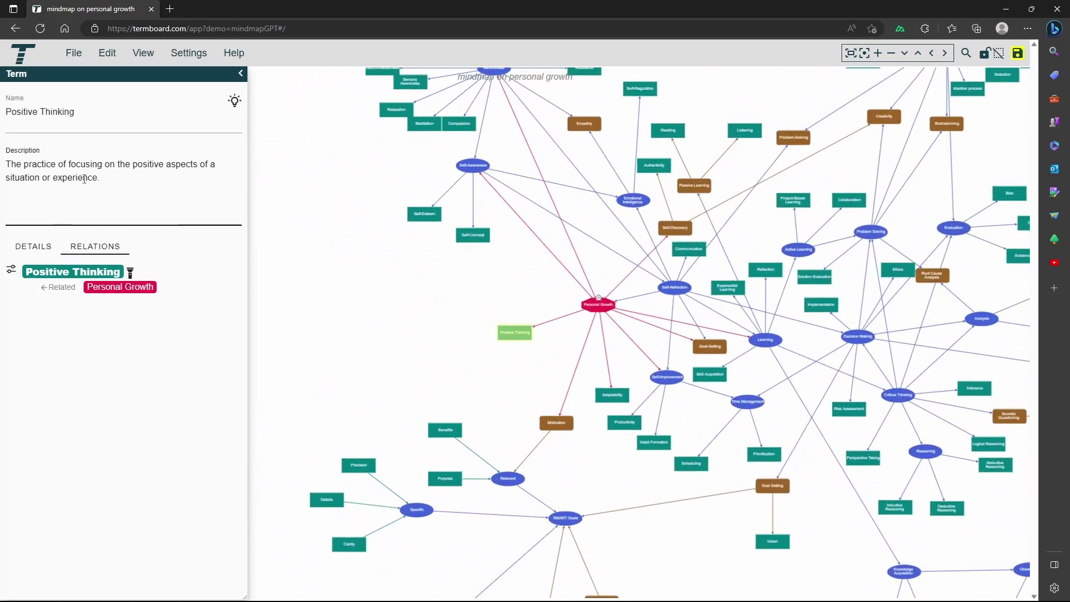
left_click(133, 289)
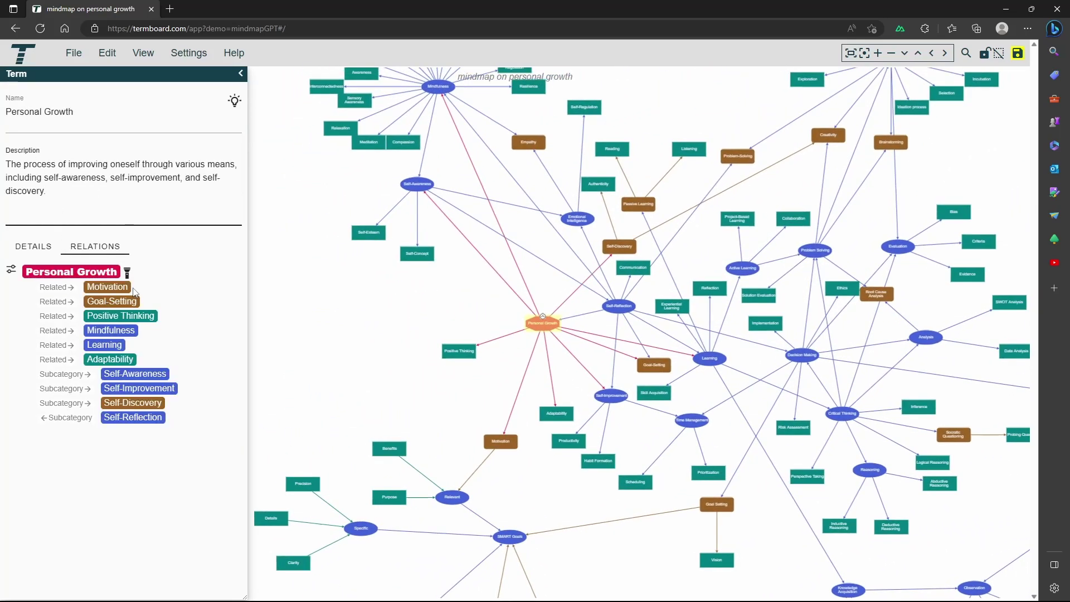
left_click(115, 331)
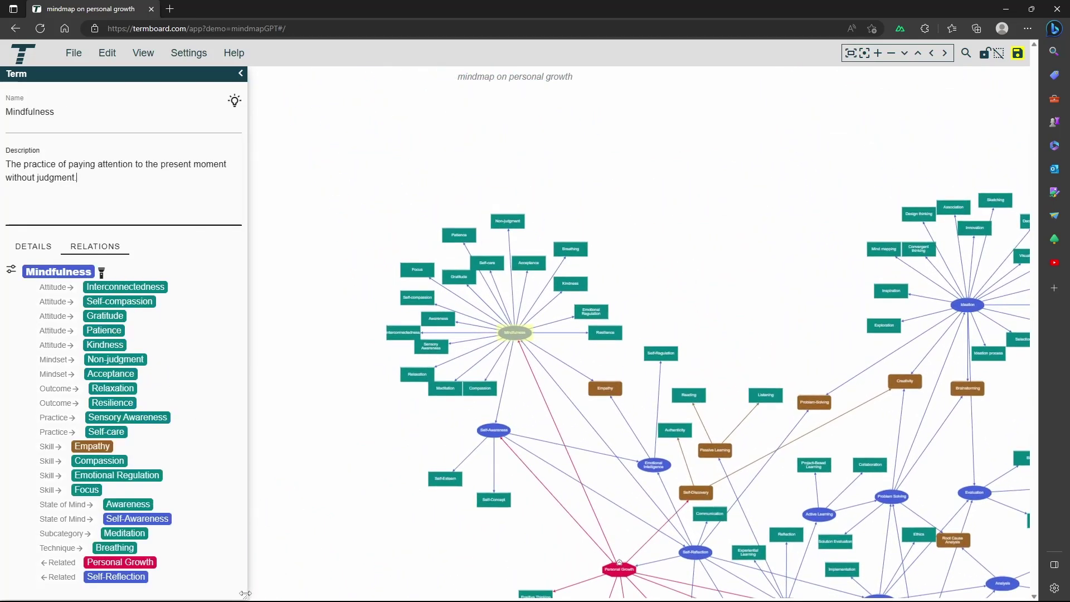
left_click_drag(245, 595, 359, 595)
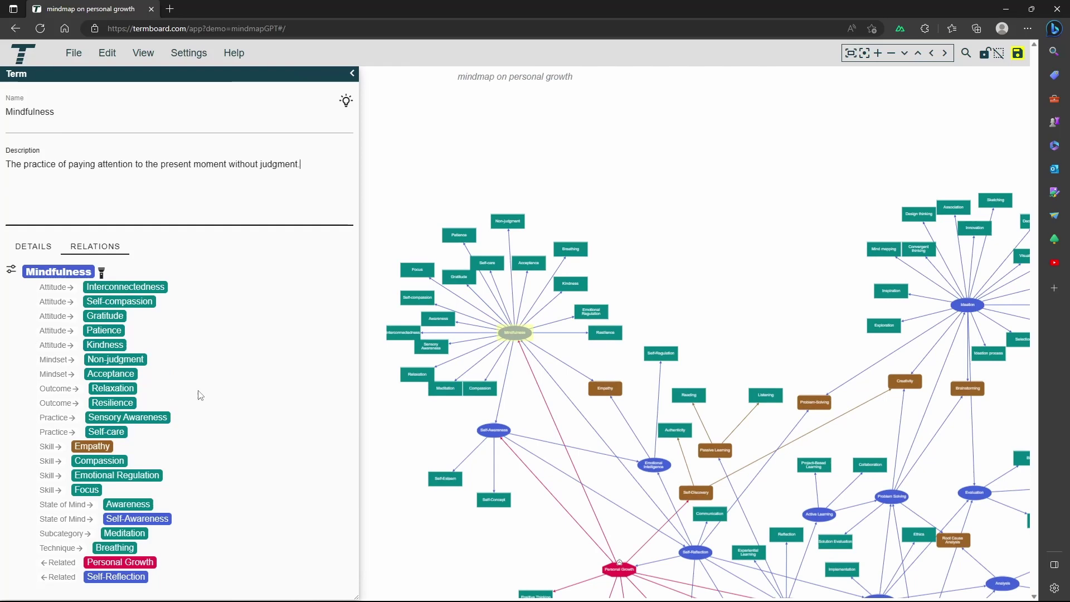
left_click(102, 448)
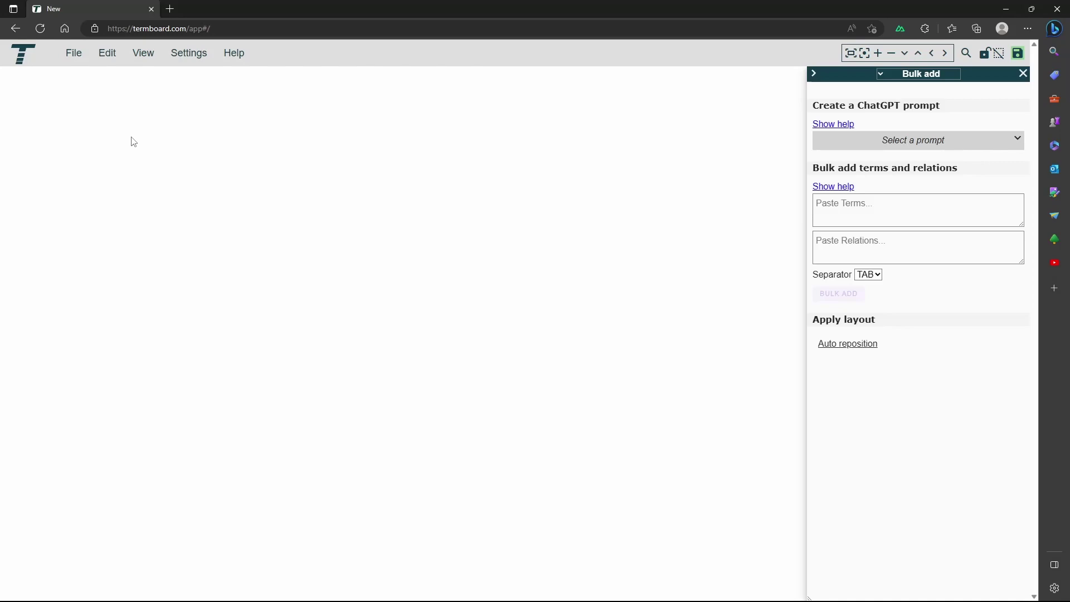
Step: Generate and copy a 'Create a mind map' prompt with the subject 'Personal Growth'
left_click(898, 144)
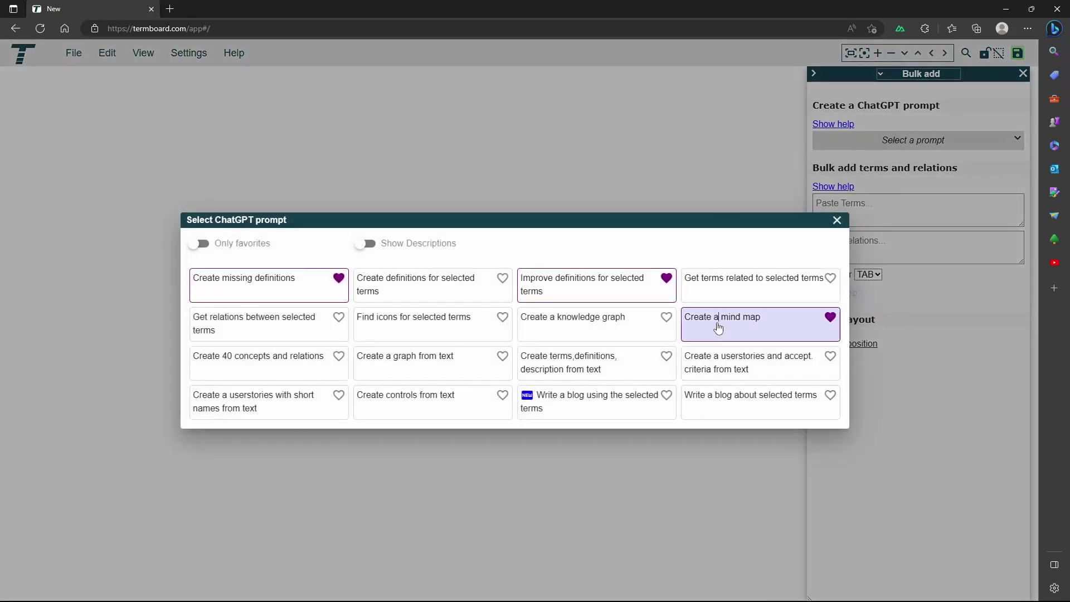
left_click(719, 328)
left_click(901, 173)
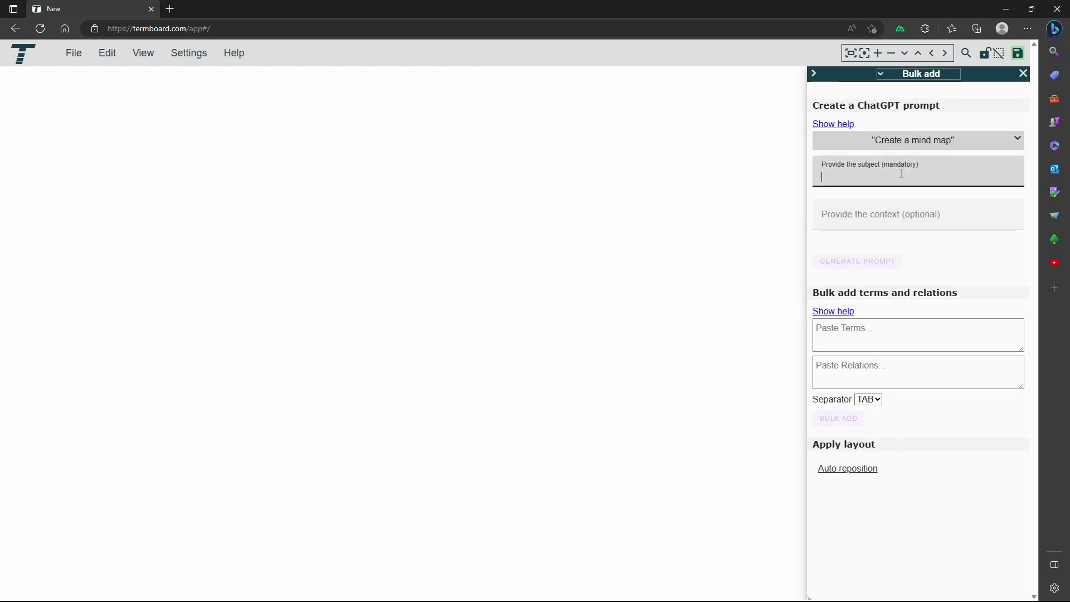
type("Personal Growth")
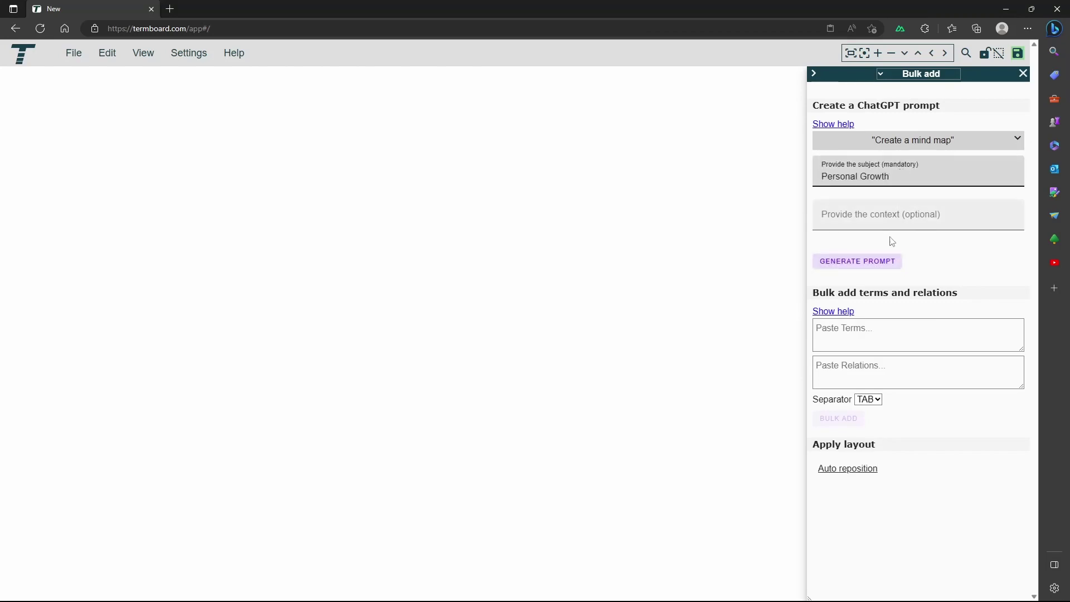
left_click(876, 264)
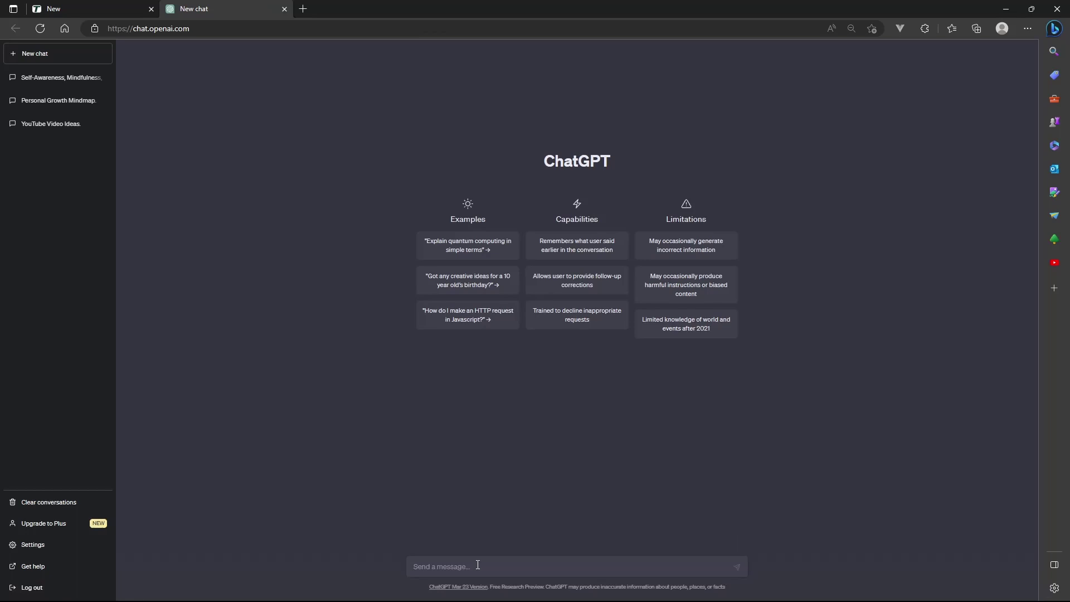
Step: Send the pasted prompt to ChatGPT and copy the returned relations table
key("ctrl+v")
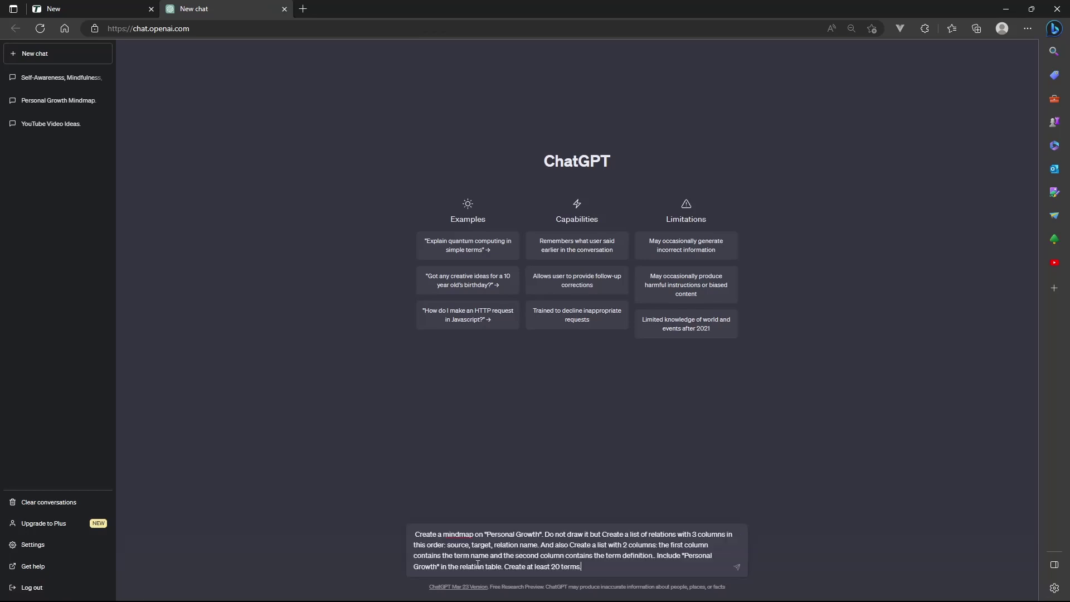
left_click(737, 567)
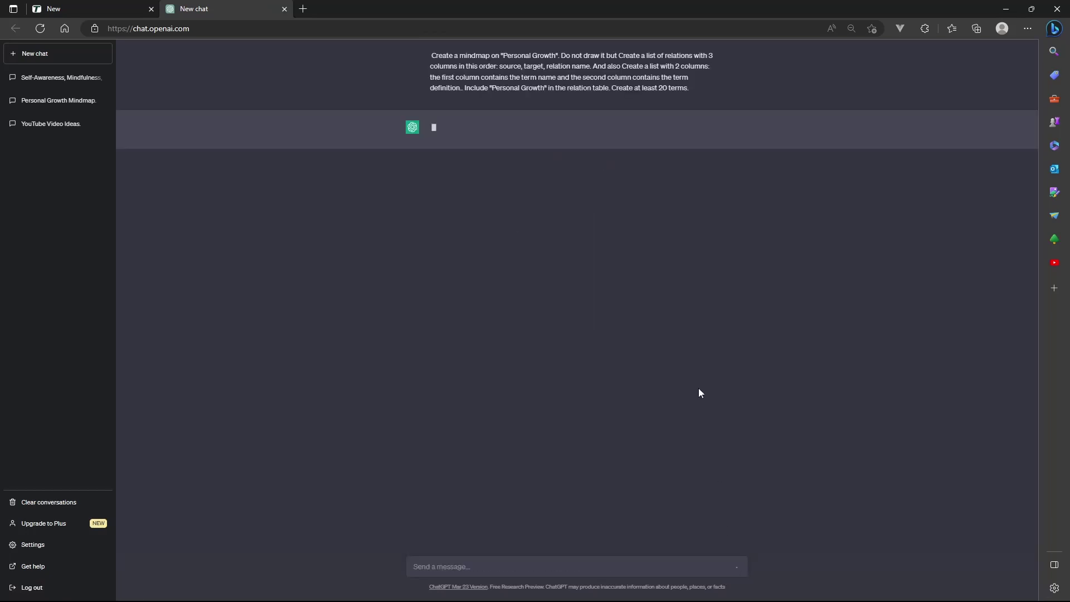
left_click_drag(717, 393, 429, 109)
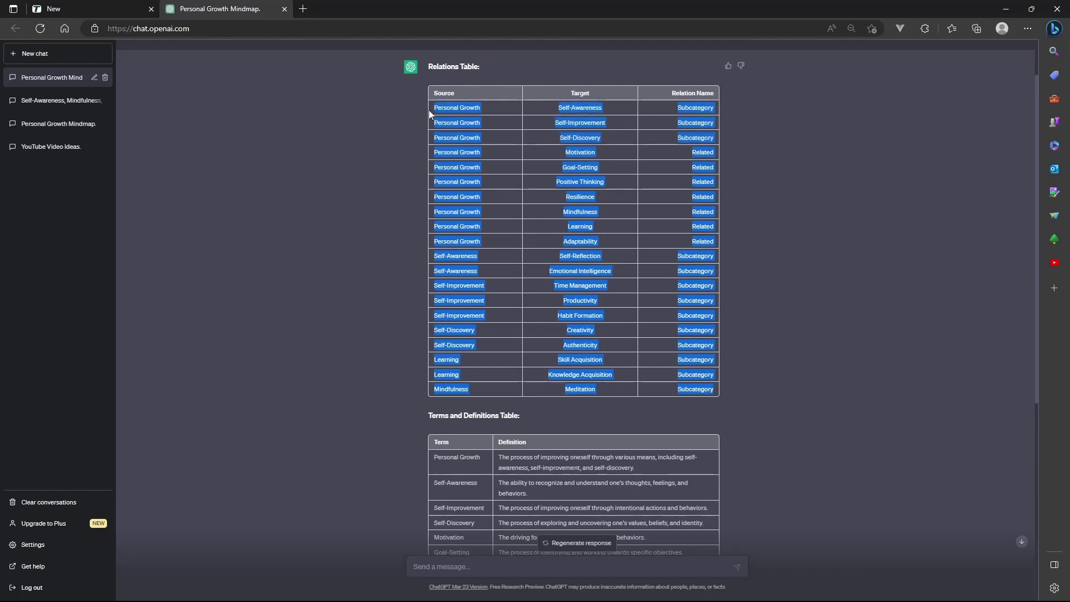
right_click(429, 109)
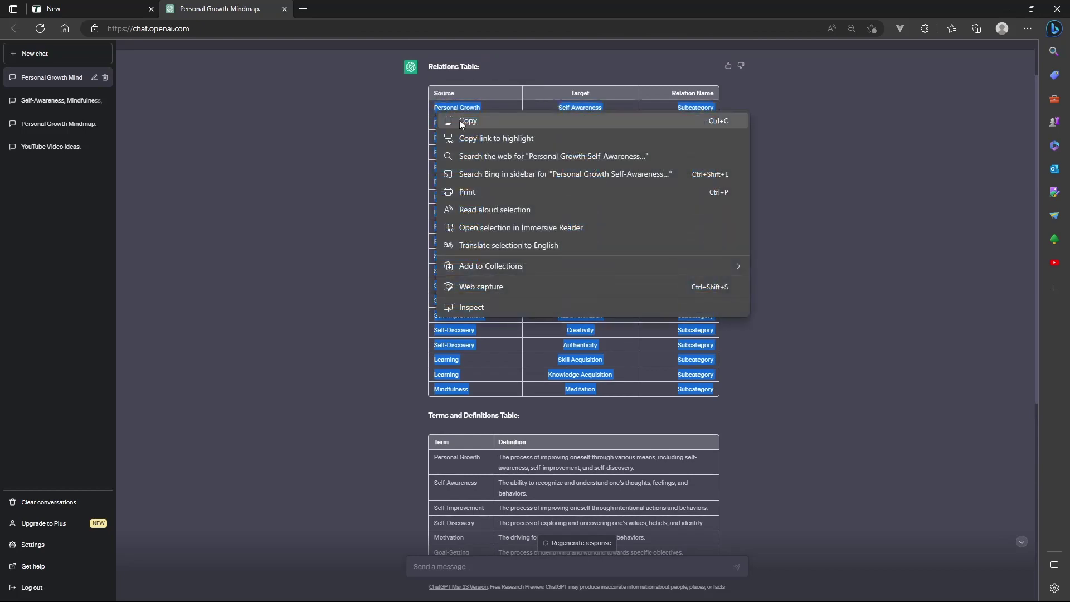
left_click(460, 119)
Step: Paste the relations into the Paste Relations box, then copy ChatGPT's terms table
left_click(118, 10)
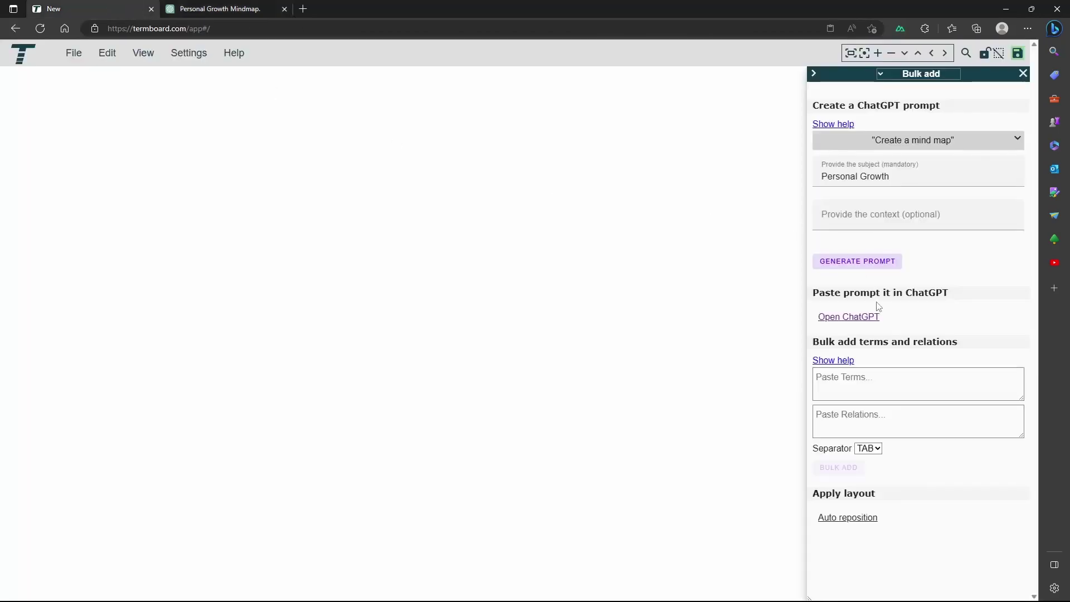
right_click(835, 413)
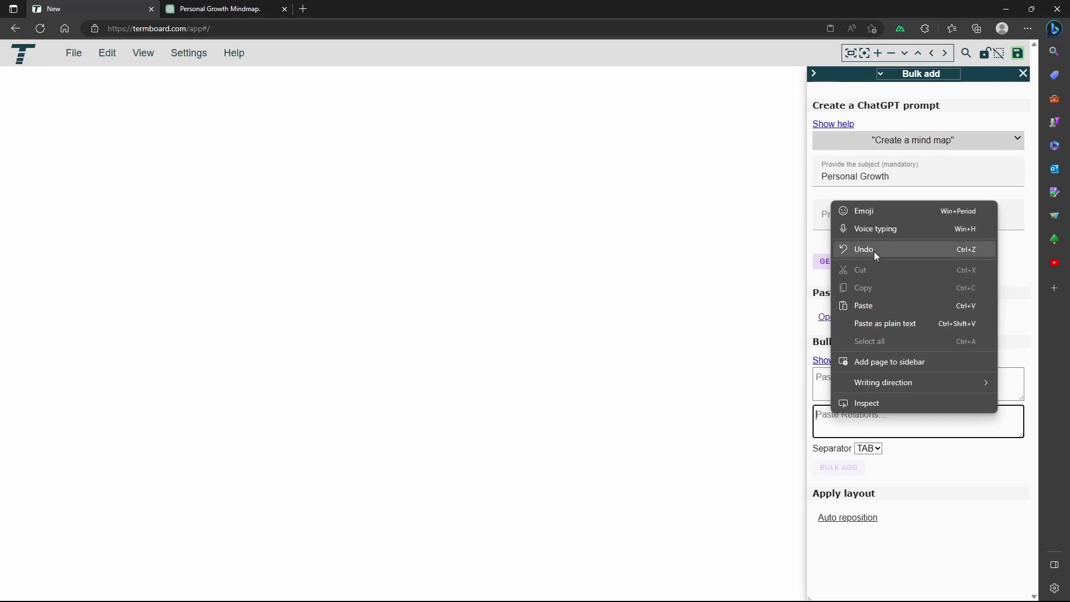
left_click(864, 306)
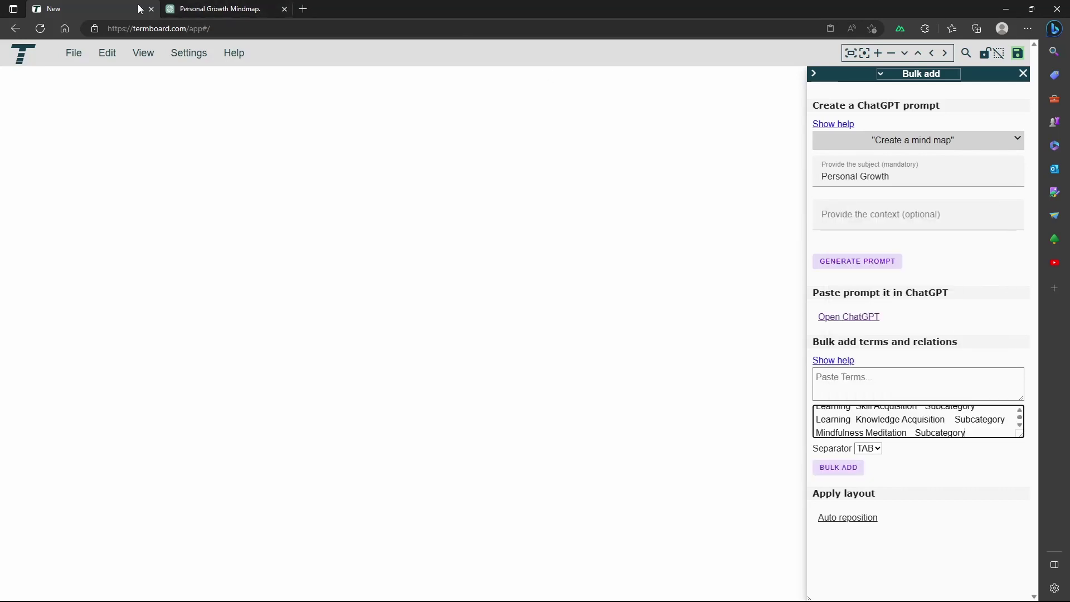
left_click(266, 9)
scroll(536, 424, "down", 5)
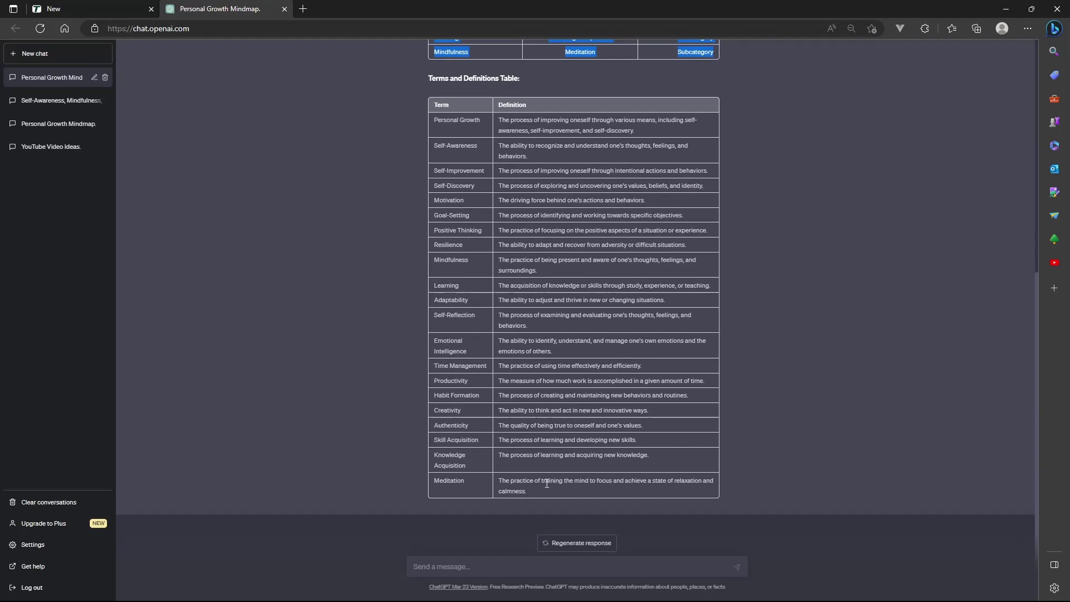
left_click_drag(538, 491, 444, 117)
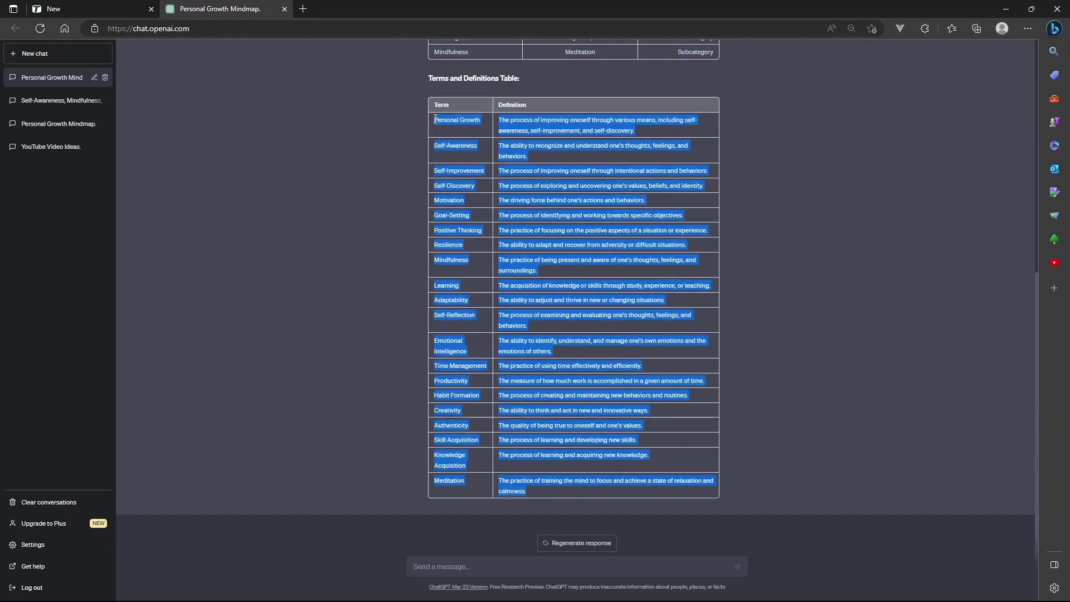
right_click(434, 118)
left_click(449, 127)
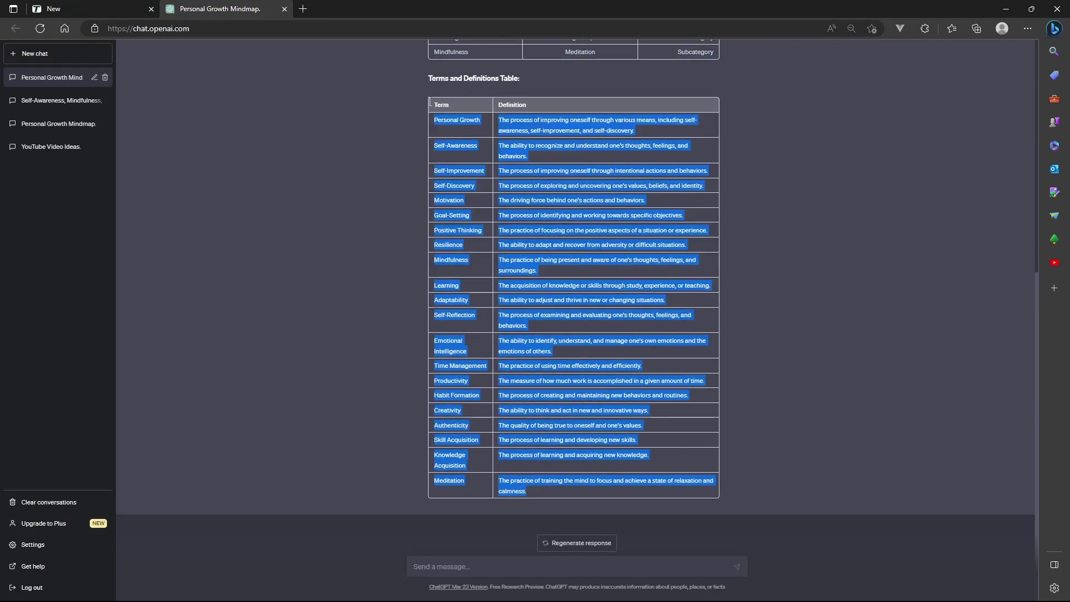
Step: Paste the terms into the Paste Terms box and bulk add everything to the board
left_click(95, 6)
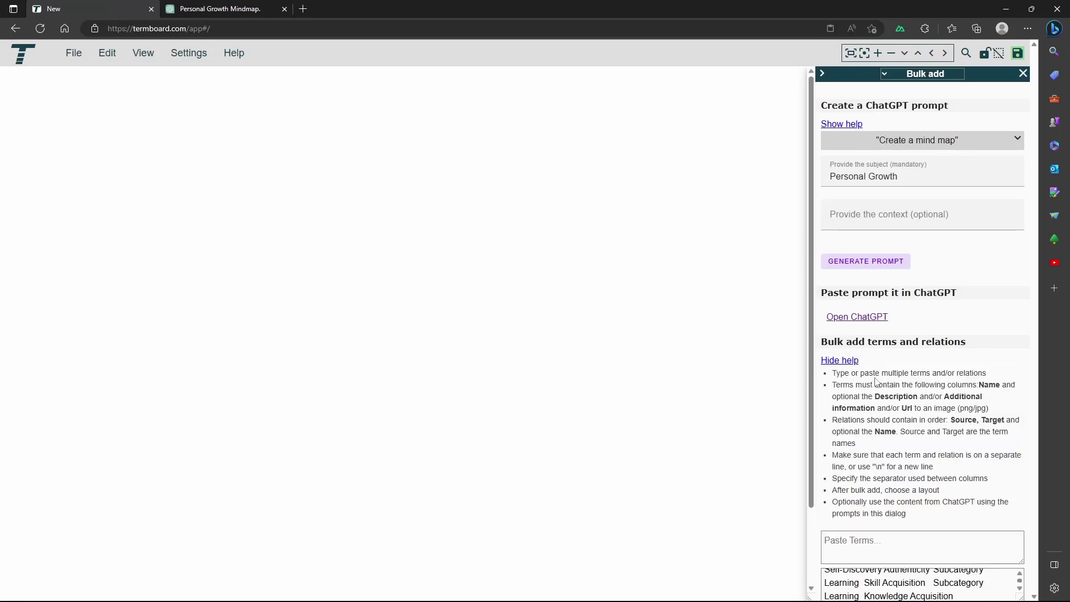
left_click(845, 361)
left_click(862, 379)
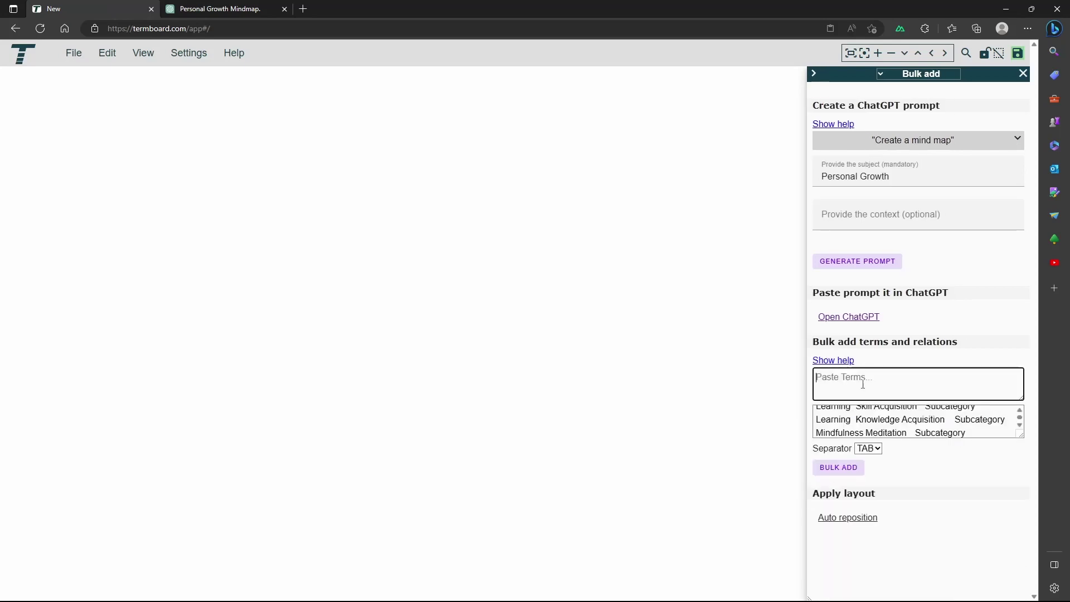
right_click(861, 383)
left_click(922, 488)
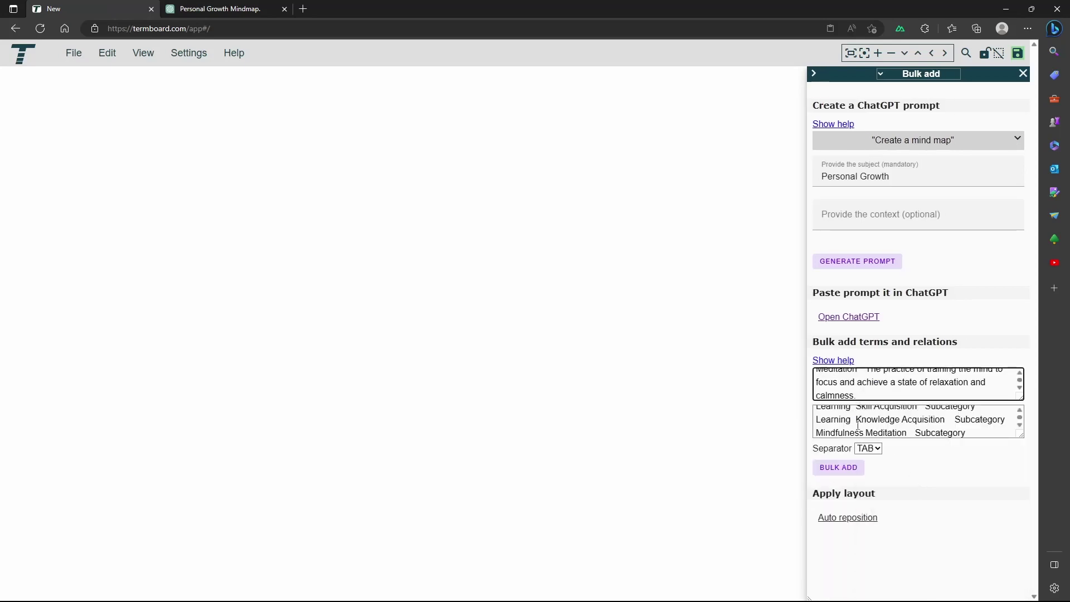
left_click(843, 471)
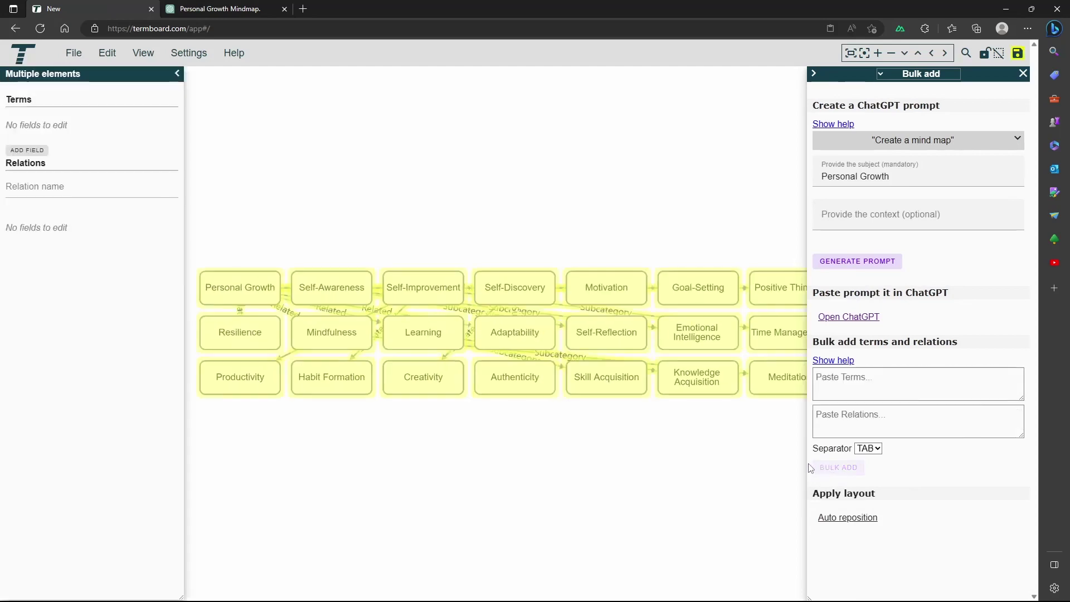
Step: Run the Cola auto-reposition layout, then deselect everything and pan toward Creativity
left_click(849, 519)
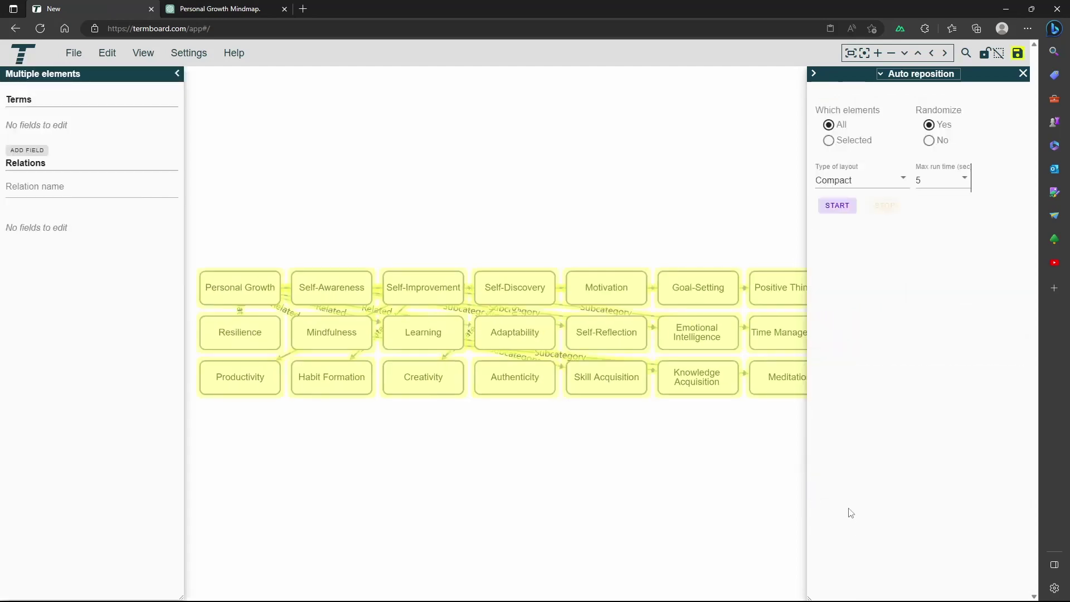
left_click(864, 180)
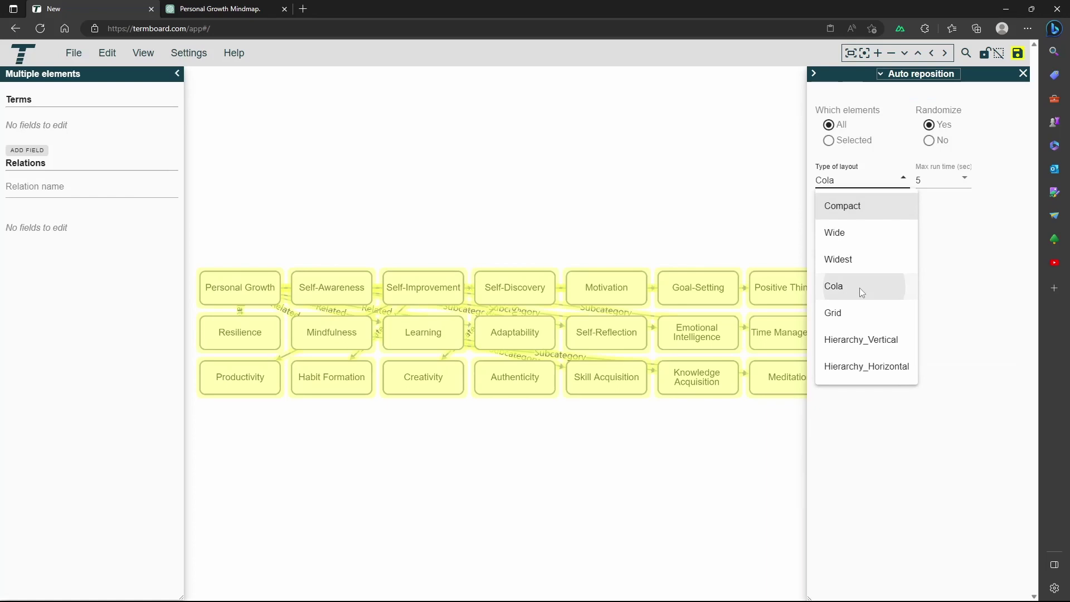
left_click(863, 286)
left_click(838, 208)
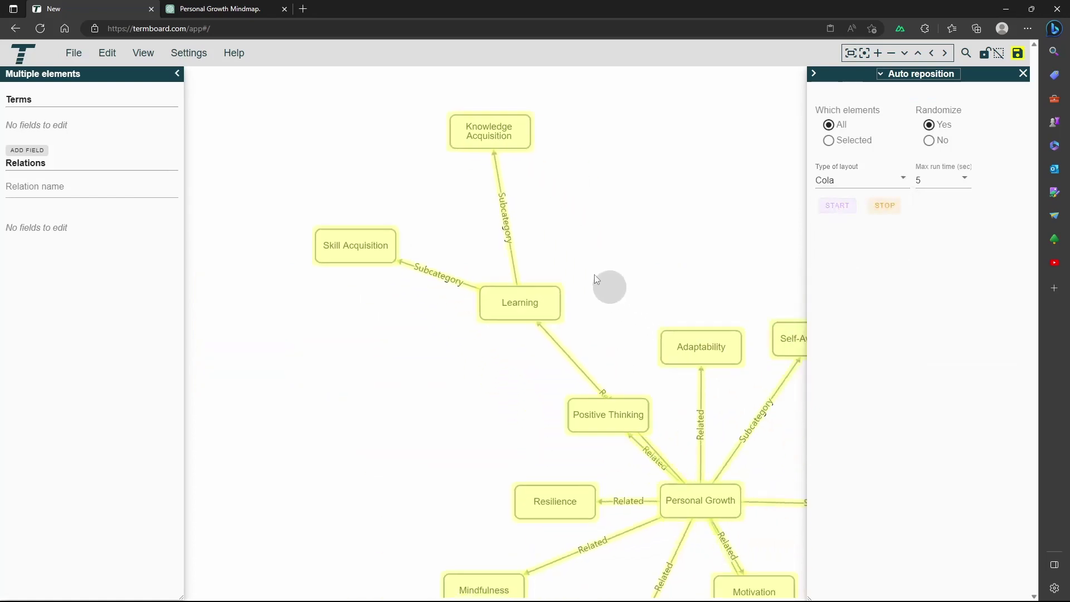
left_click_drag(448, 200, 366, 297)
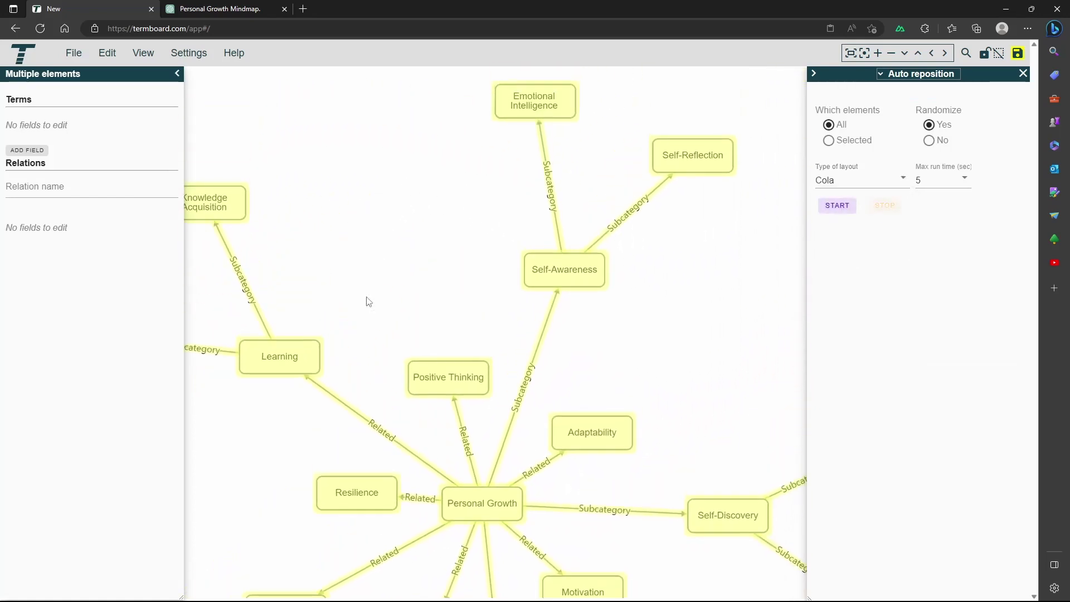
scroll(368, 302, "up", 5)
left_click(427, 302)
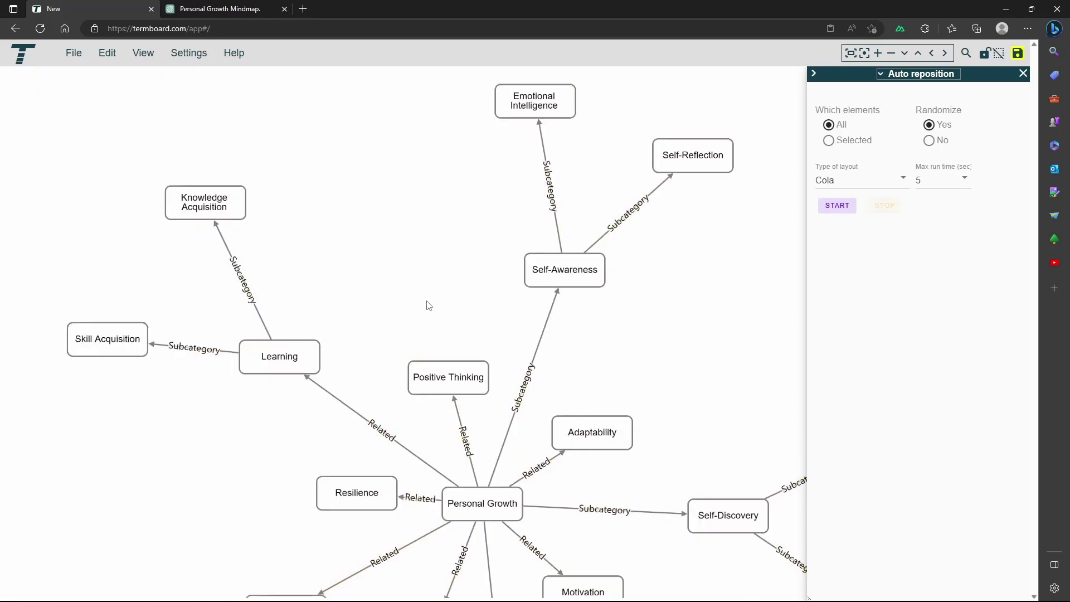
left_click_drag(674, 351, 564, 429)
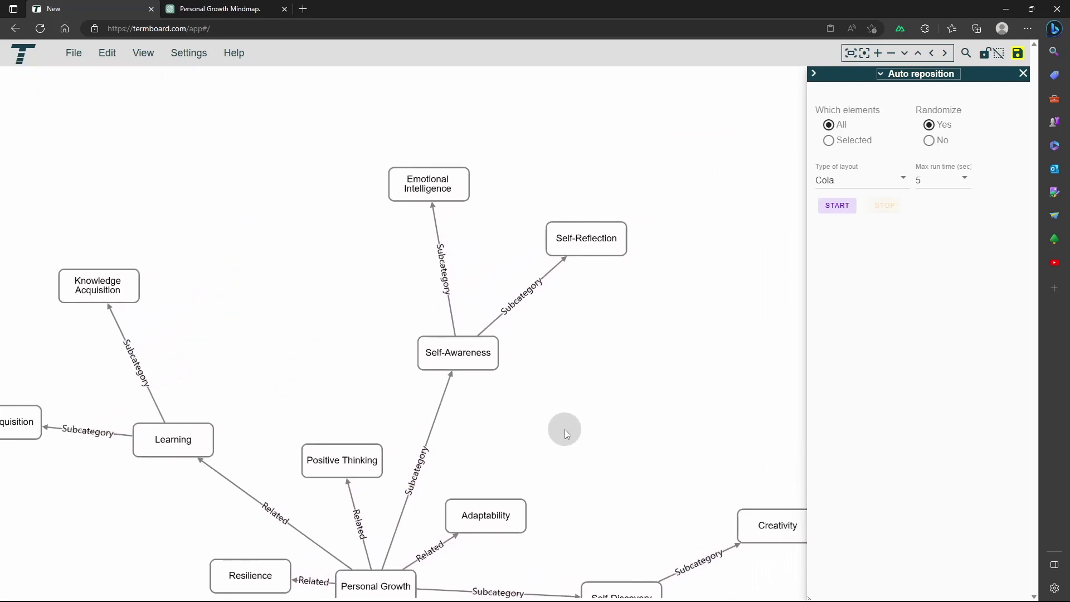
Step: Copy the name of the Self-Reflection term
left_click(597, 241)
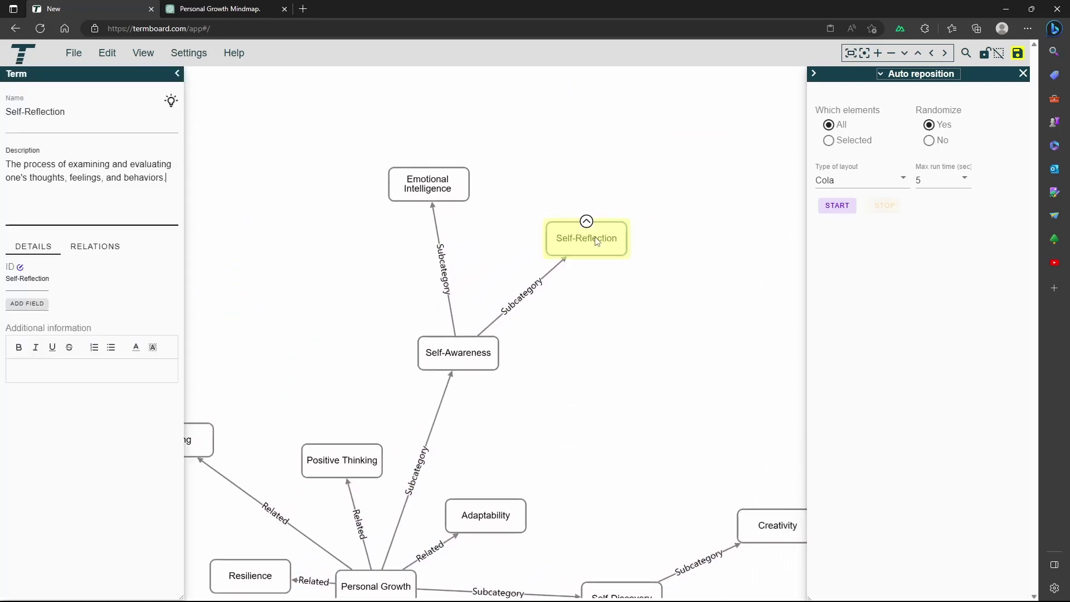
right_click(597, 240)
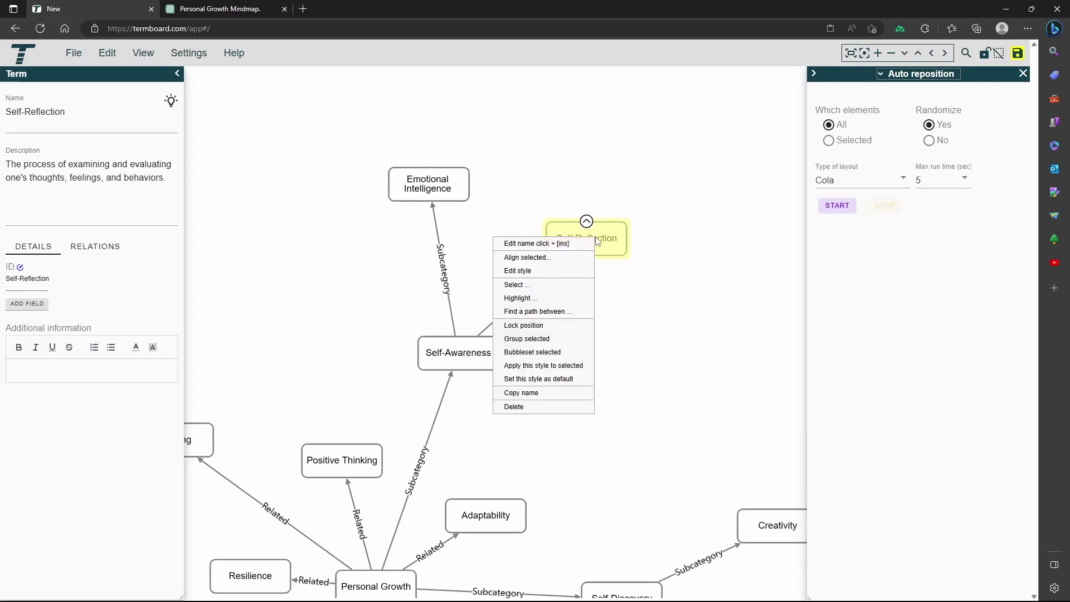
left_click(551, 398)
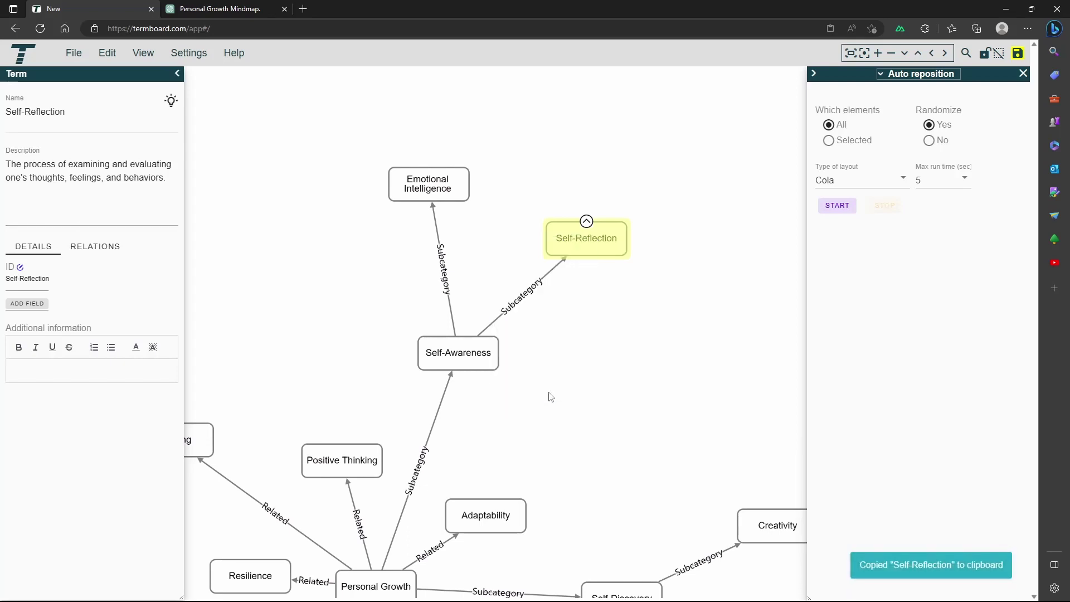
Step: In Bulk add, paste Self-Reflection as the subject and generate the prompt
left_click(921, 77)
left_click(918, 119)
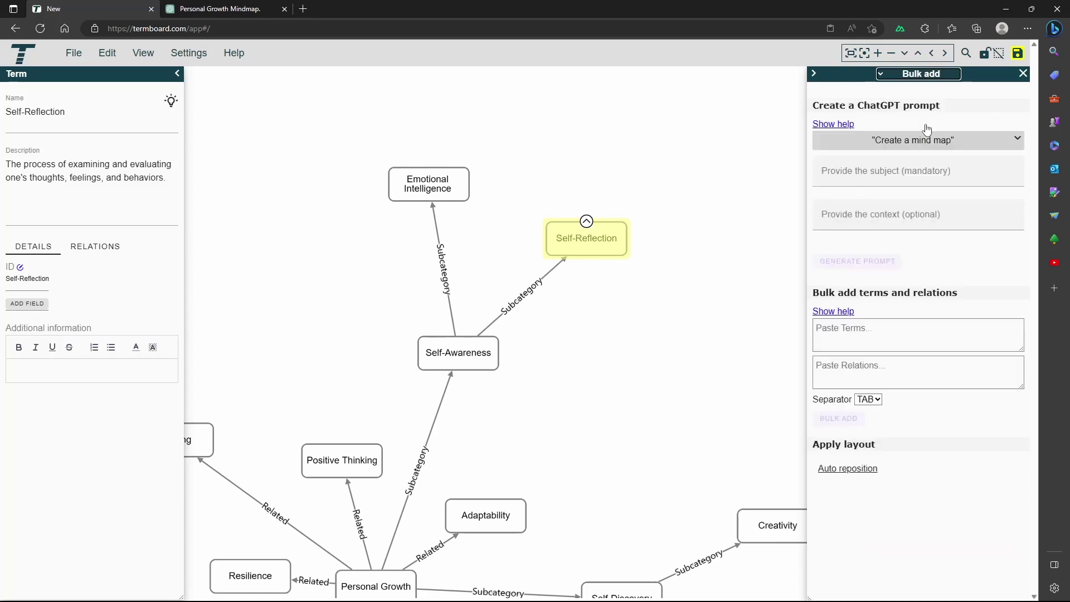
left_click(887, 175)
right_click(885, 174)
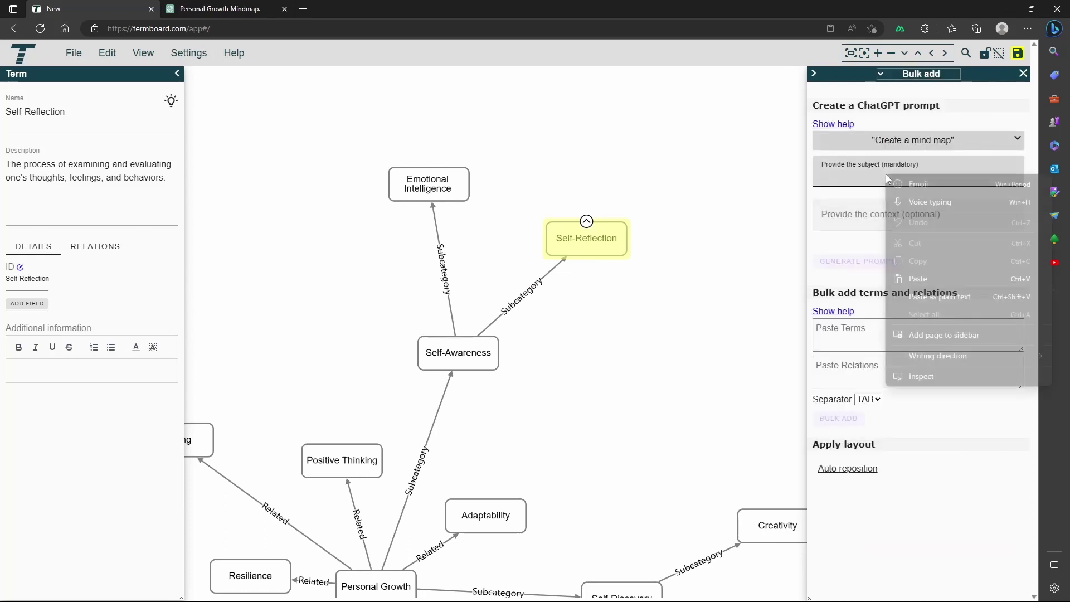
left_click(926, 277)
left_click(846, 261)
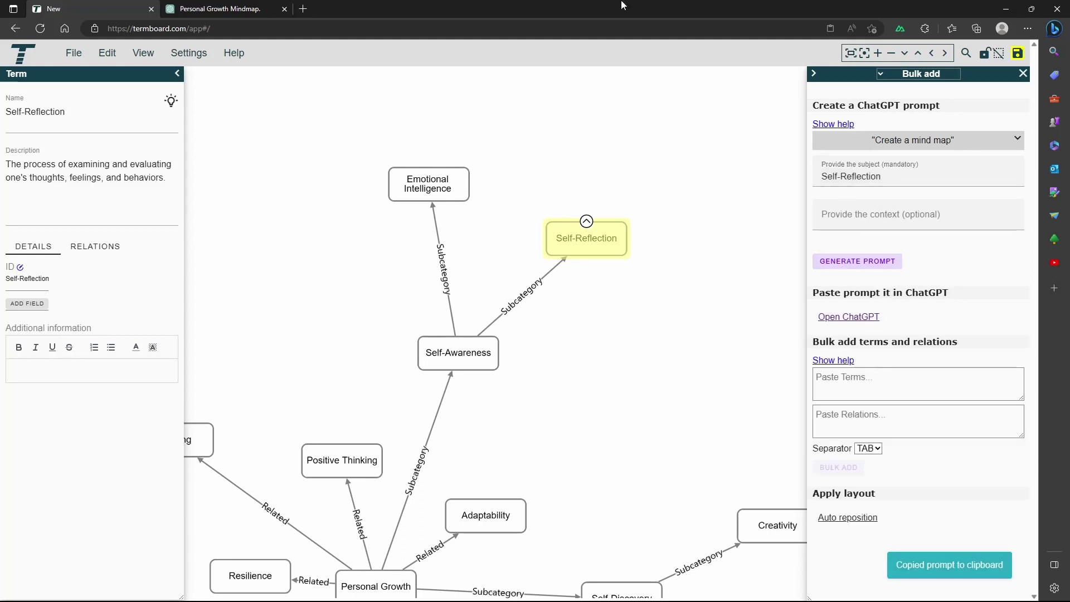
Step: Send the Self-Reflection prompt to ChatGPT and copy its relations table
left_click(196, 10)
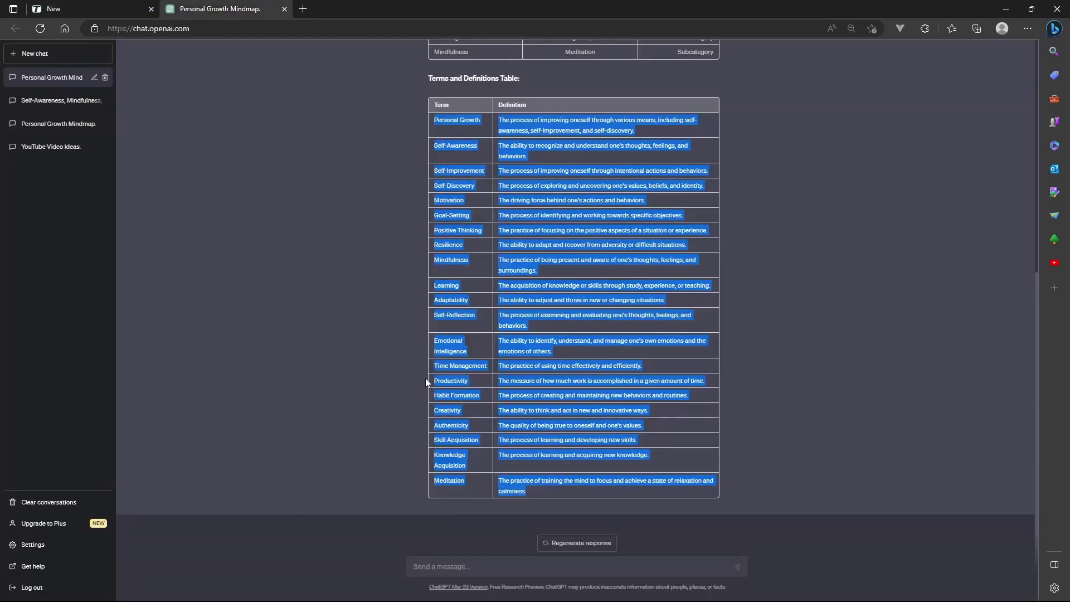
left_click(469, 566)
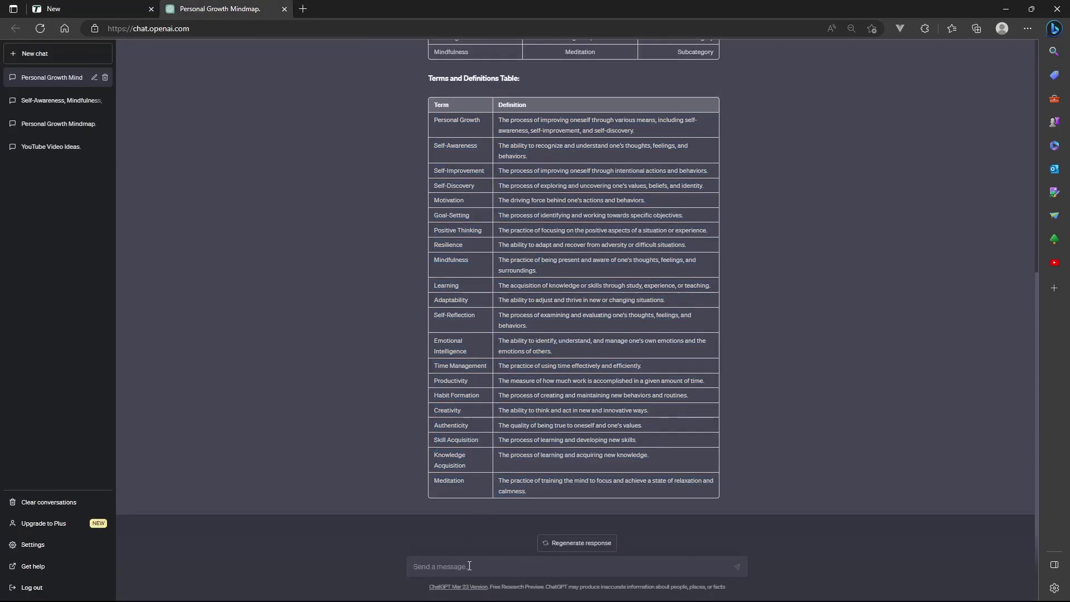
key("ctrl+v")
key("Return")
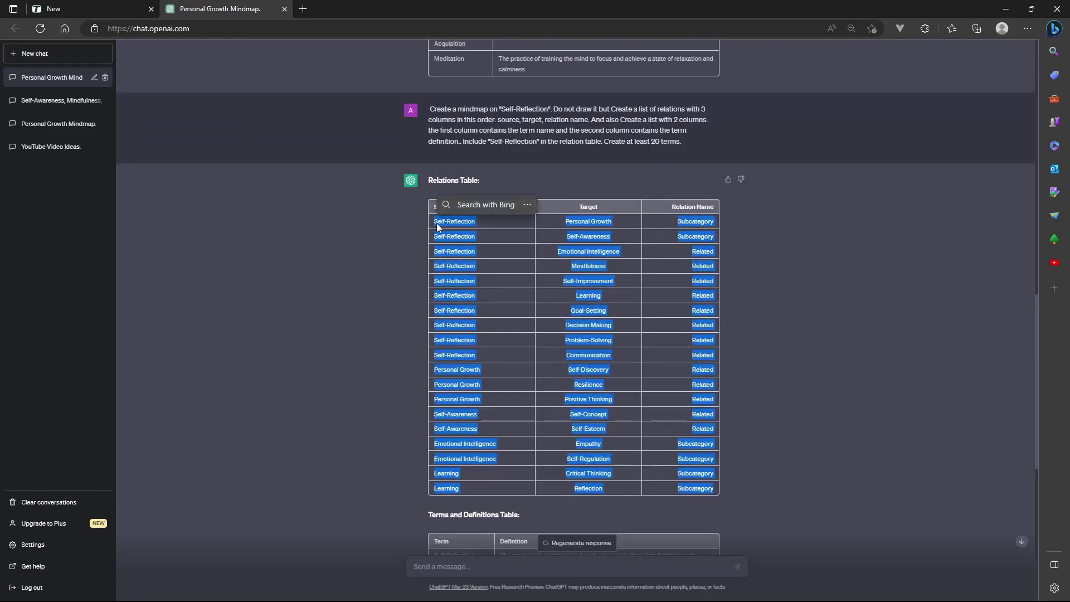
right_click(450, 223)
left_click(474, 233)
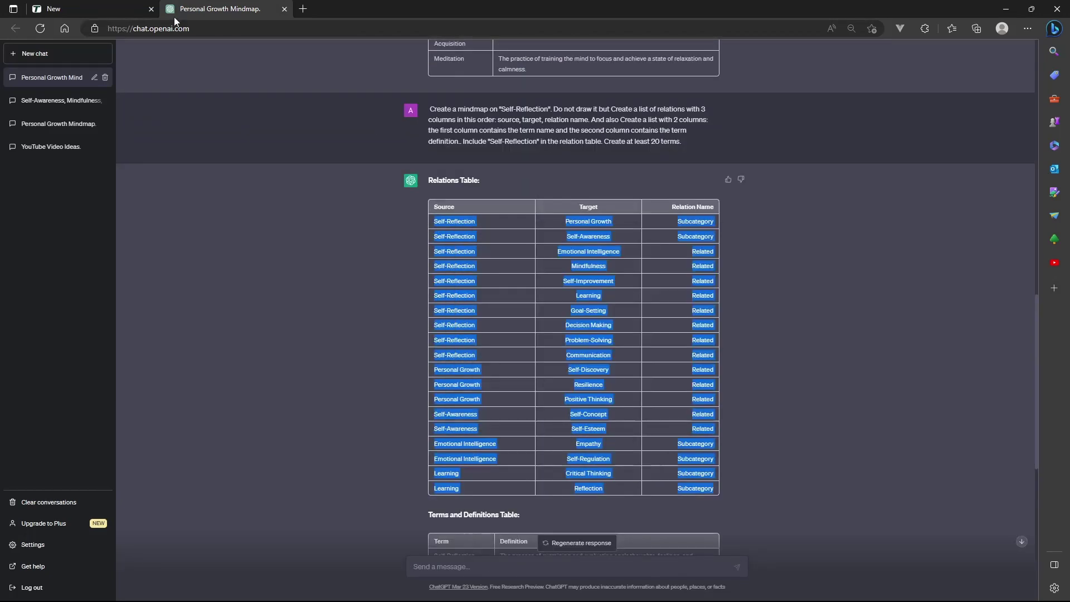
left_click(100, 11)
Step: Paste the Self-Reflection relations into Paste Relations and bulk add them
left_click(838, 412)
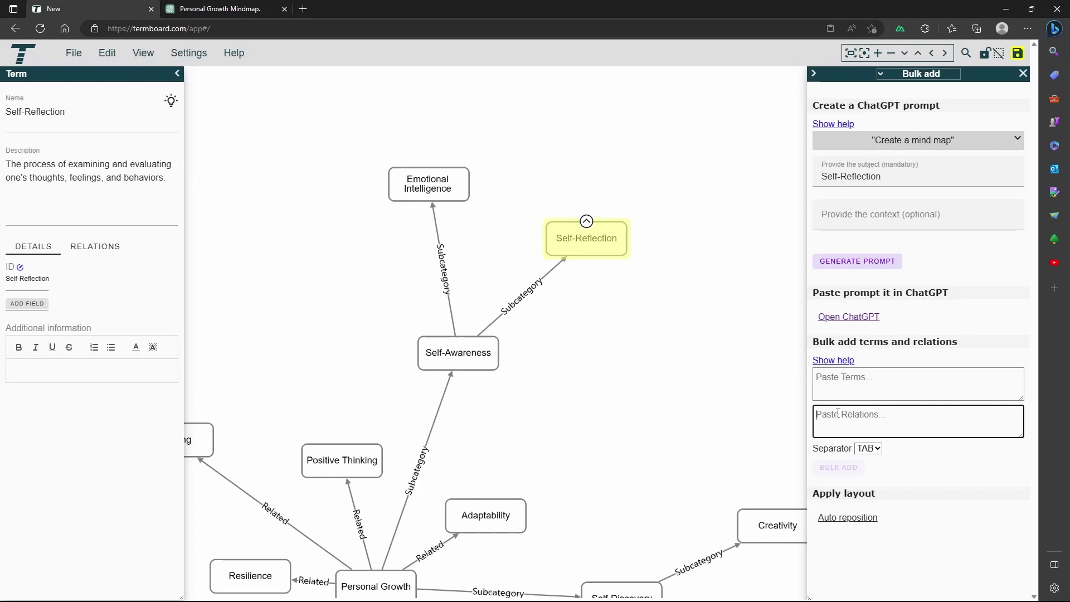
key("ctrl+v")
left_click(840, 466)
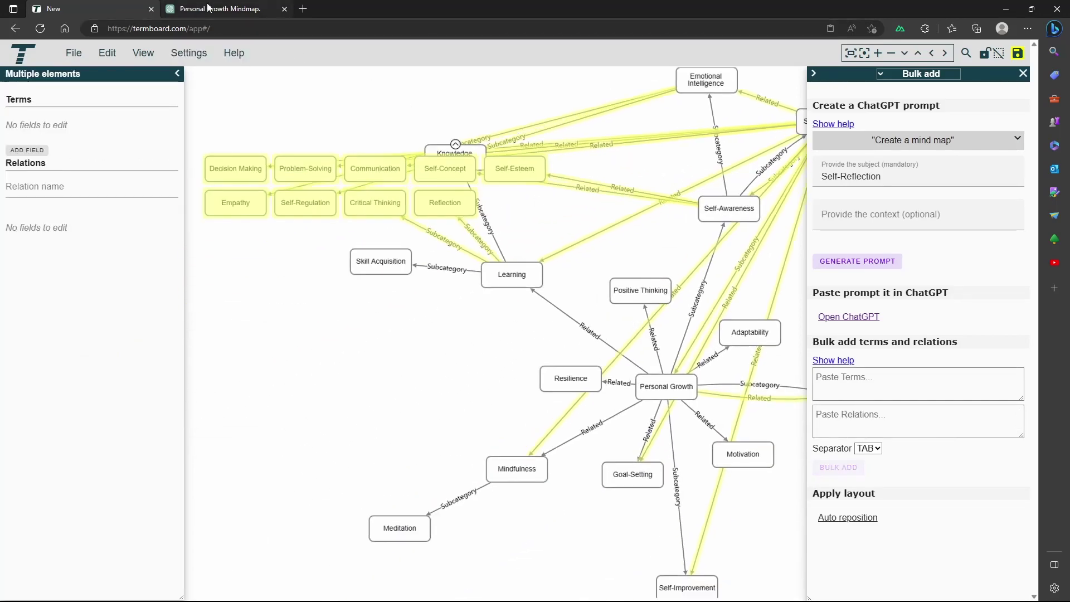
Step: Copy ChatGPT's terms and definitions table, paste it into Paste Terms and bulk add
left_click(220, 9)
scroll(463, 309, "down", 8)
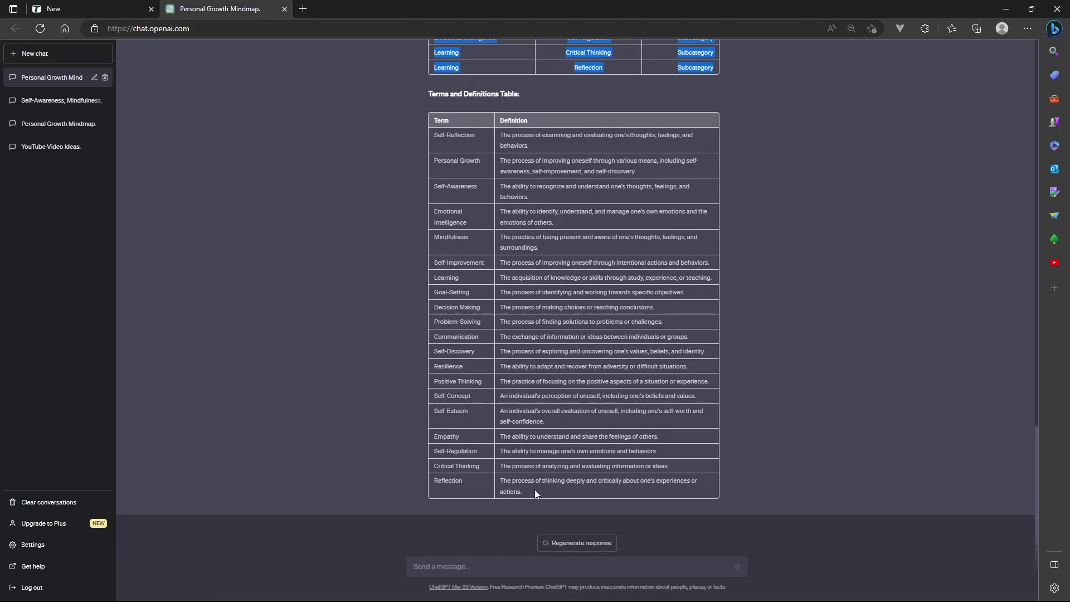
left_click_drag(534, 490, 440, 138)
right_click(441, 138)
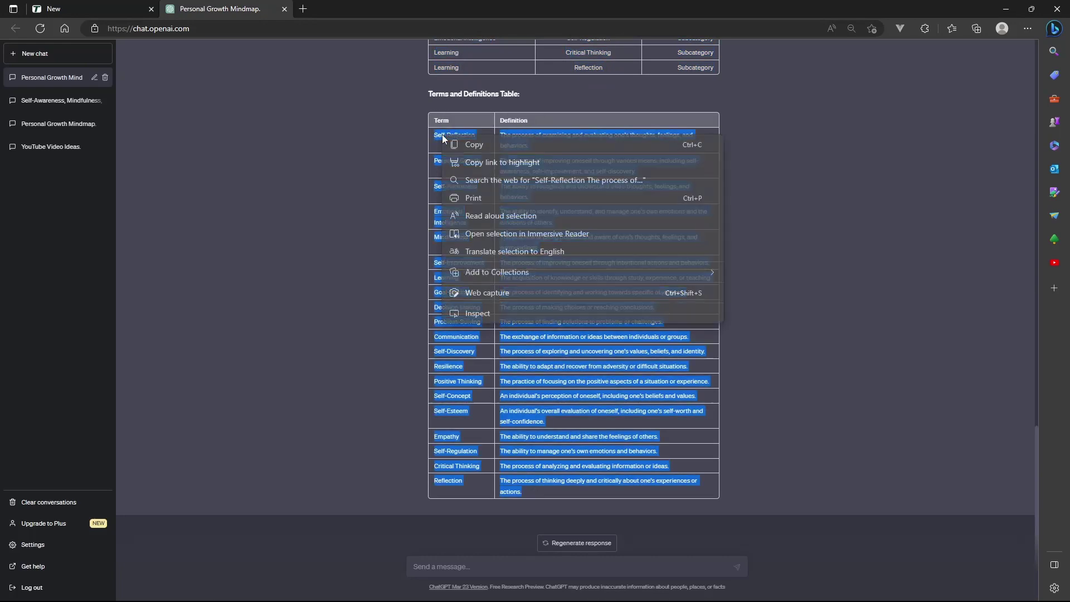
left_click(474, 145)
left_click(118, 8)
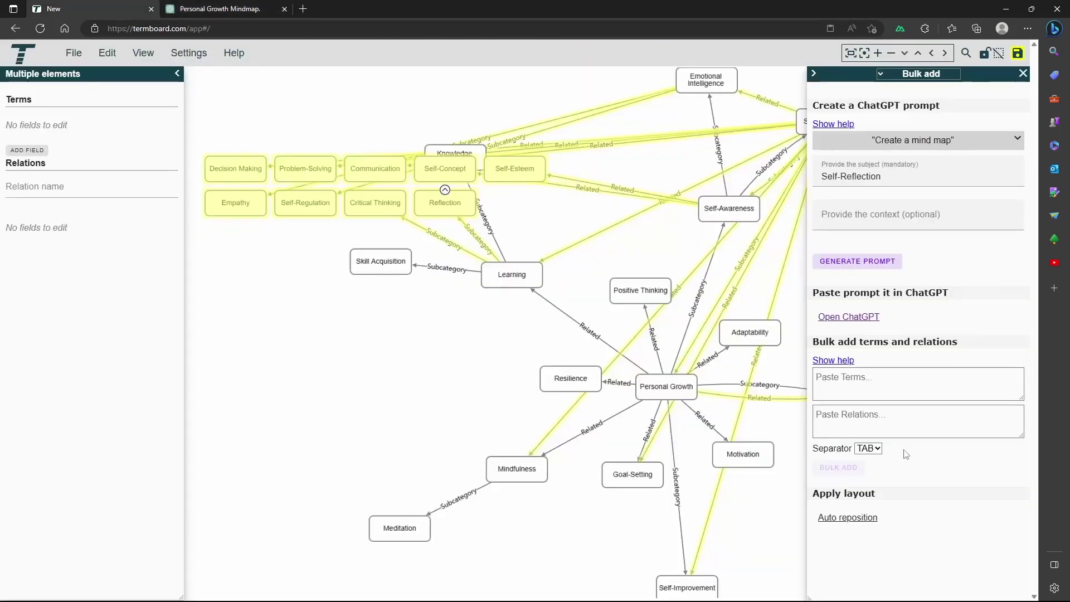
left_click(880, 382)
key("ctrl+v")
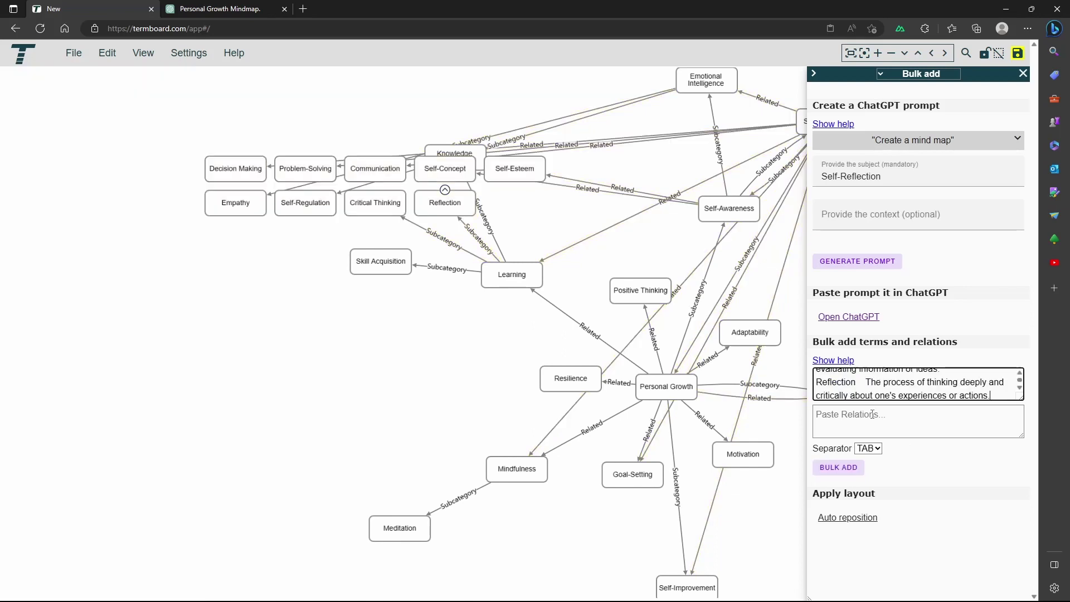
left_click(847, 470)
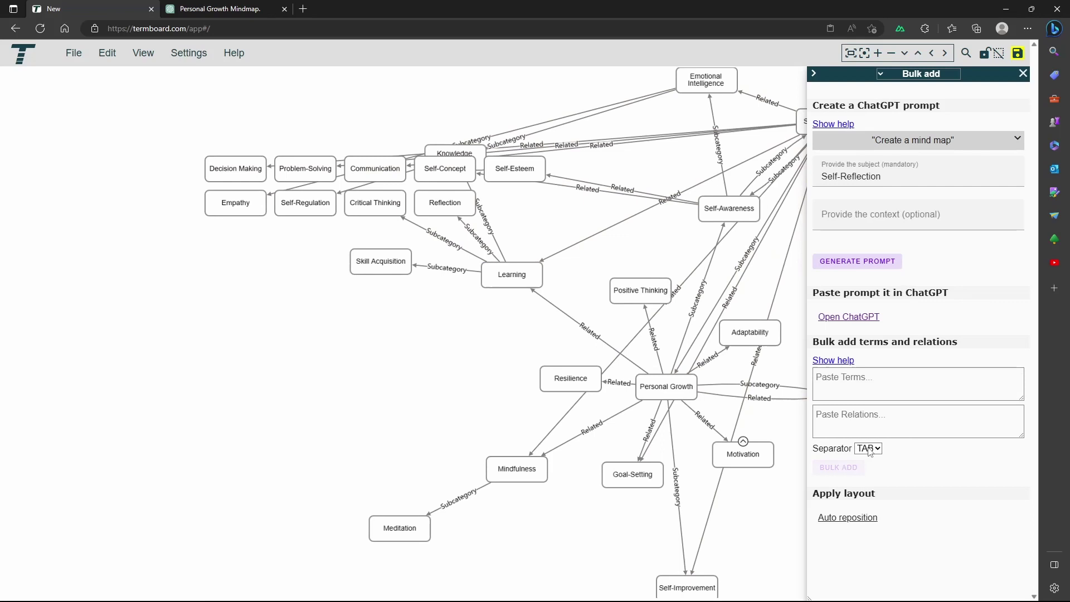
Step: Rerun auto-reposition with Randomize set to No, panning while it lays out
left_click(846, 521)
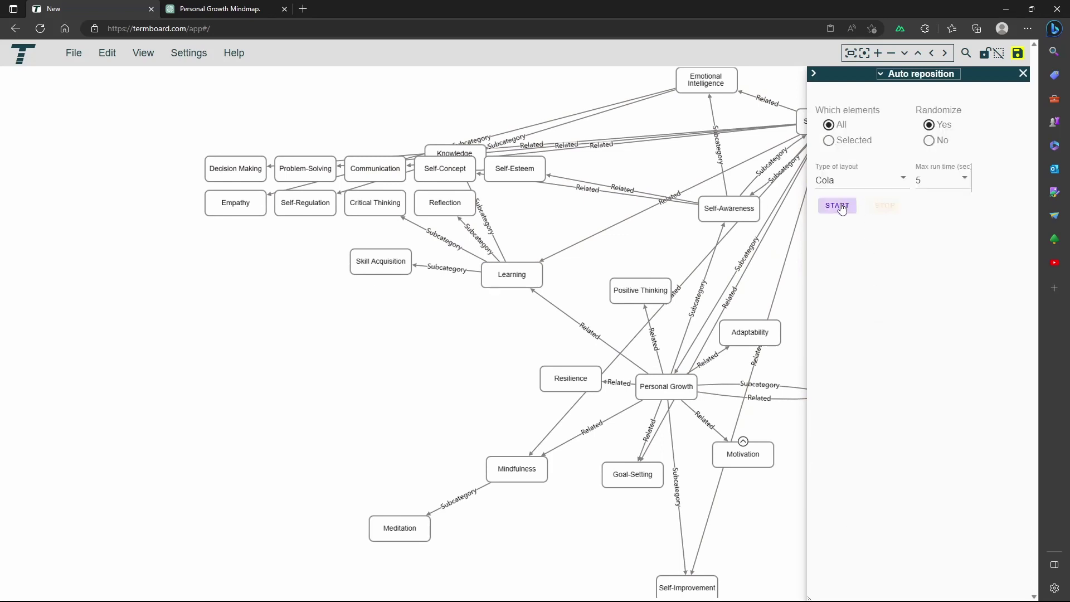
left_click(928, 141)
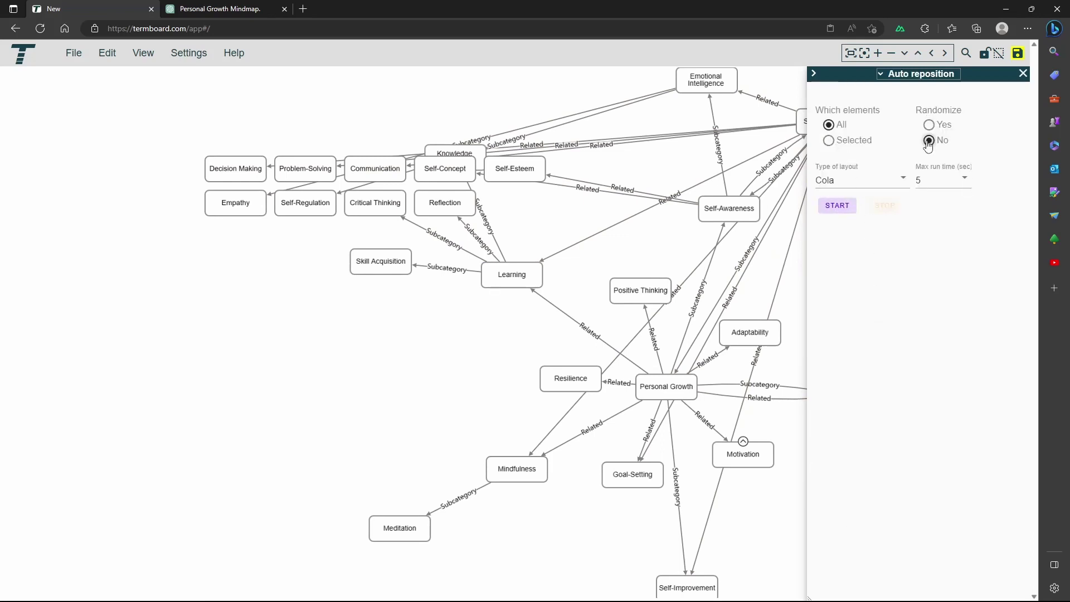
left_click(836, 206)
left_click_drag(470, 308, 261, 253)
left_click_drag(728, 258, 686, 261)
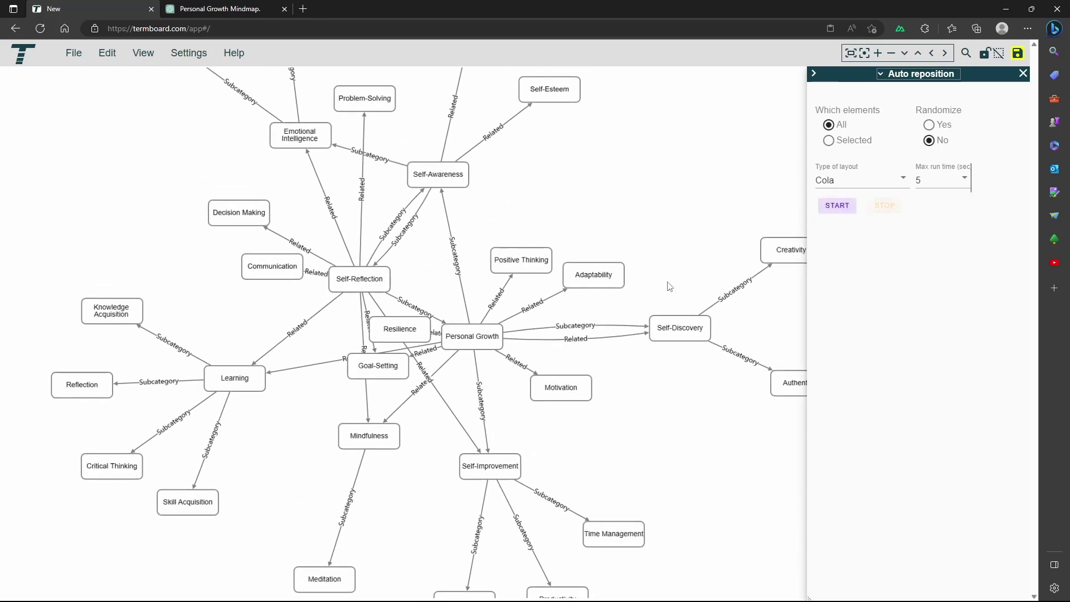
Step: Move Resilience above Positive Thinking, shift Adaptability and Positive Thinking right, and recentre the map
left_click_drag(401, 321, 528, 175)
left_click_drag(592, 275, 640, 276)
left_click_drag(519, 250, 592, 219)
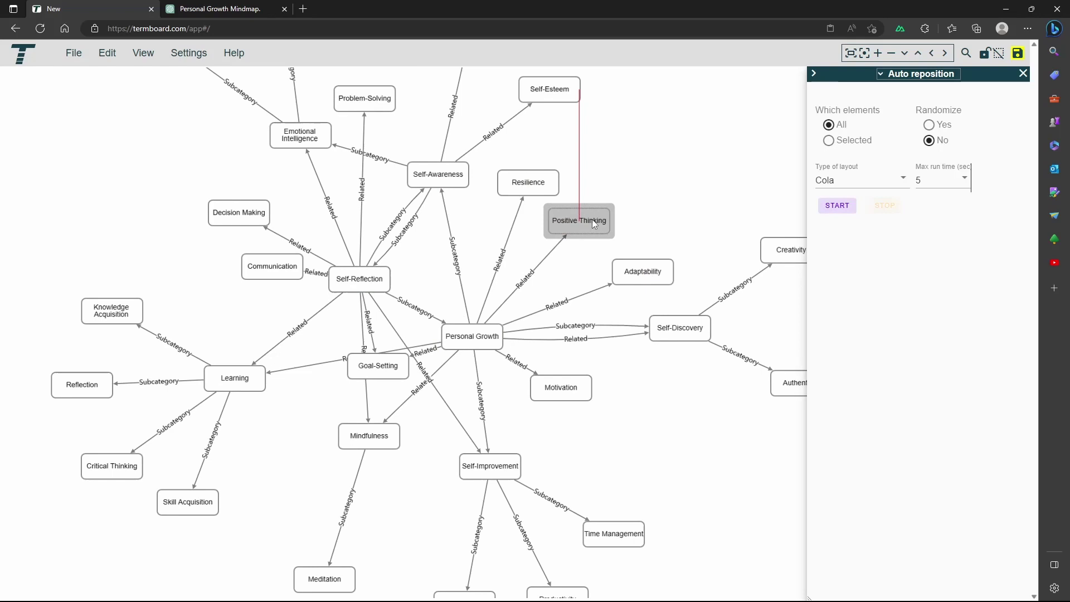
left_click_drag(662, 395, 628, 497)
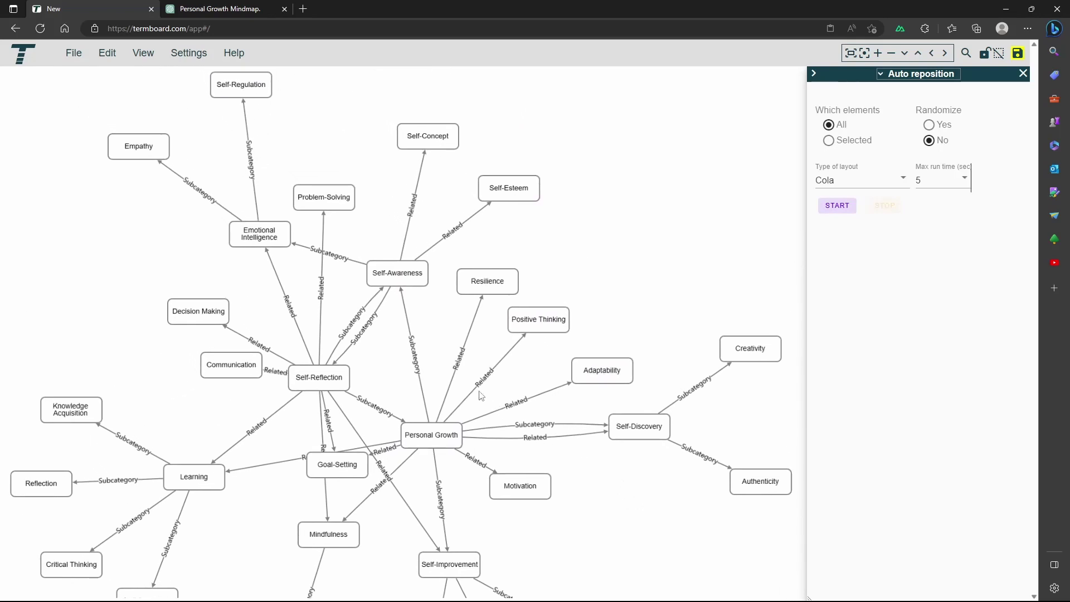
mouse_move(480, 284)
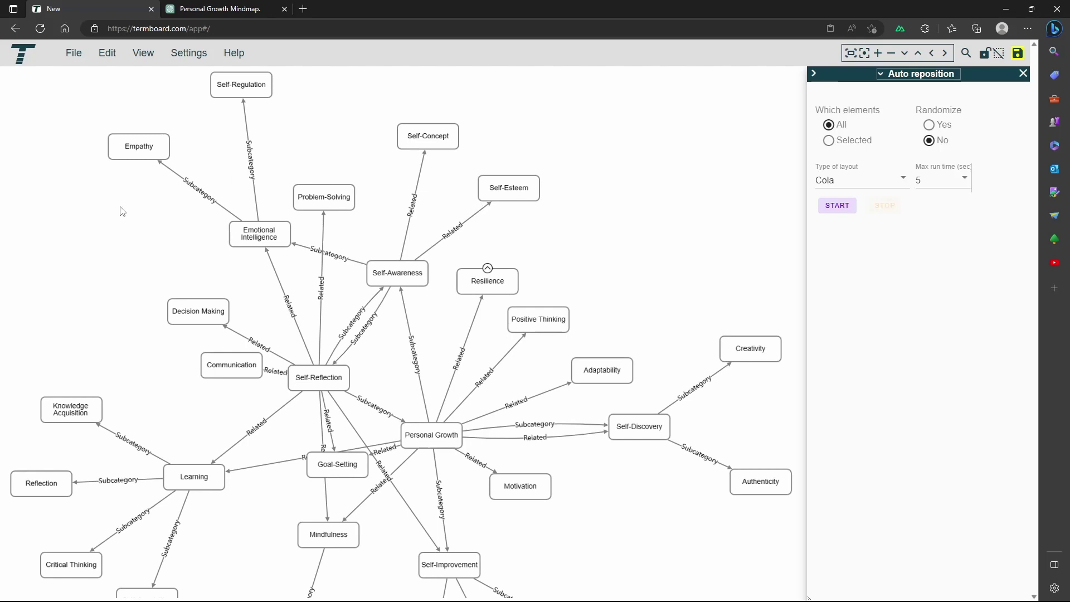
left_click_drag(101, 225, 358, 246)
Step: Copy the Decision Making term name and switch the side panel to bulk adding
left_click(443, 340)
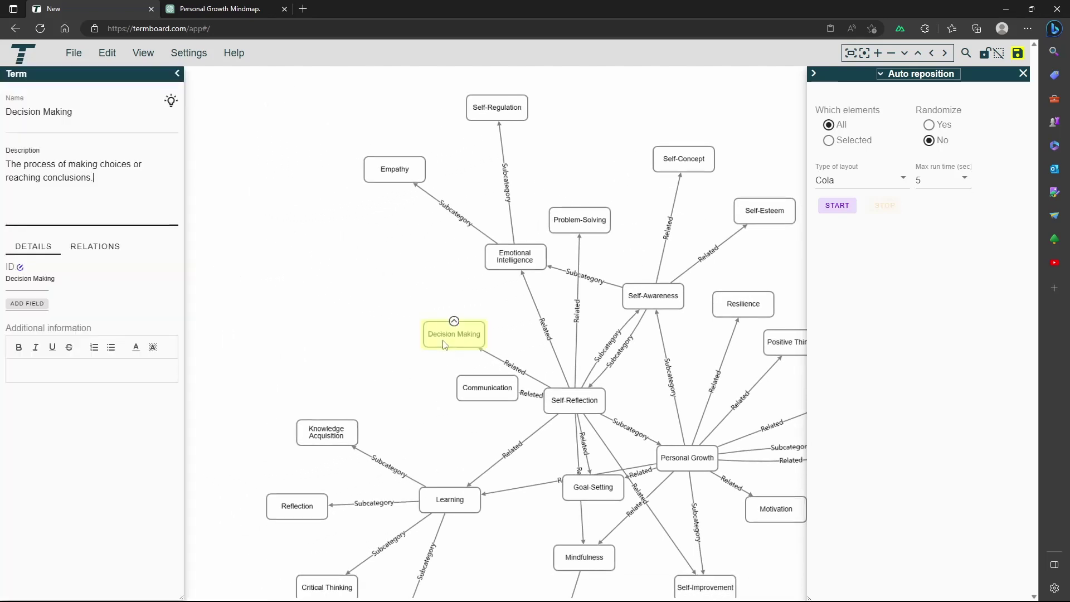
right_click(445, 344)
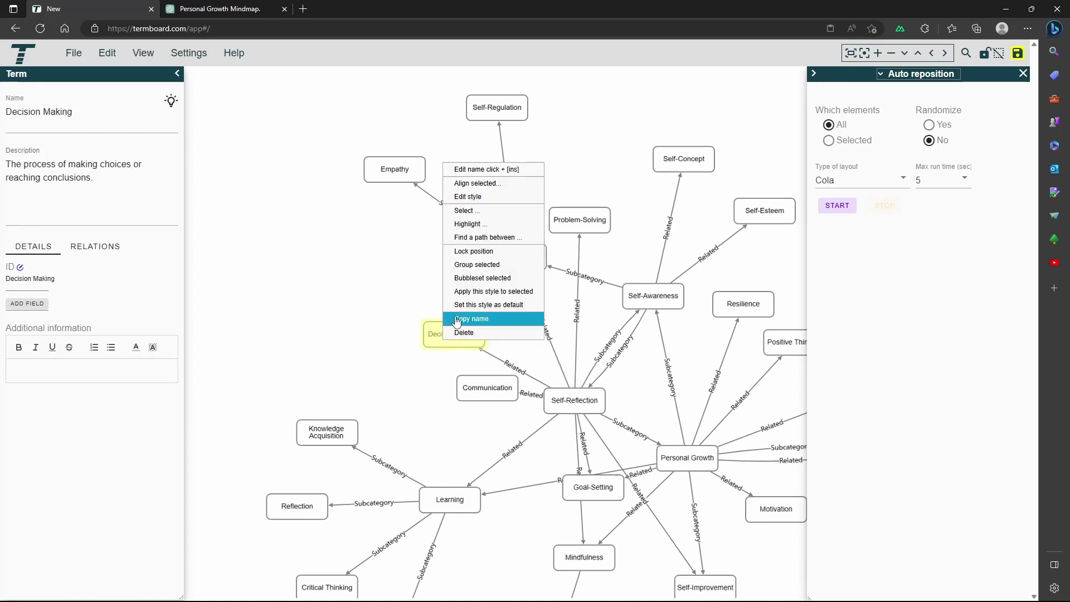
left_click(454, 317)
left_click(892, 74)
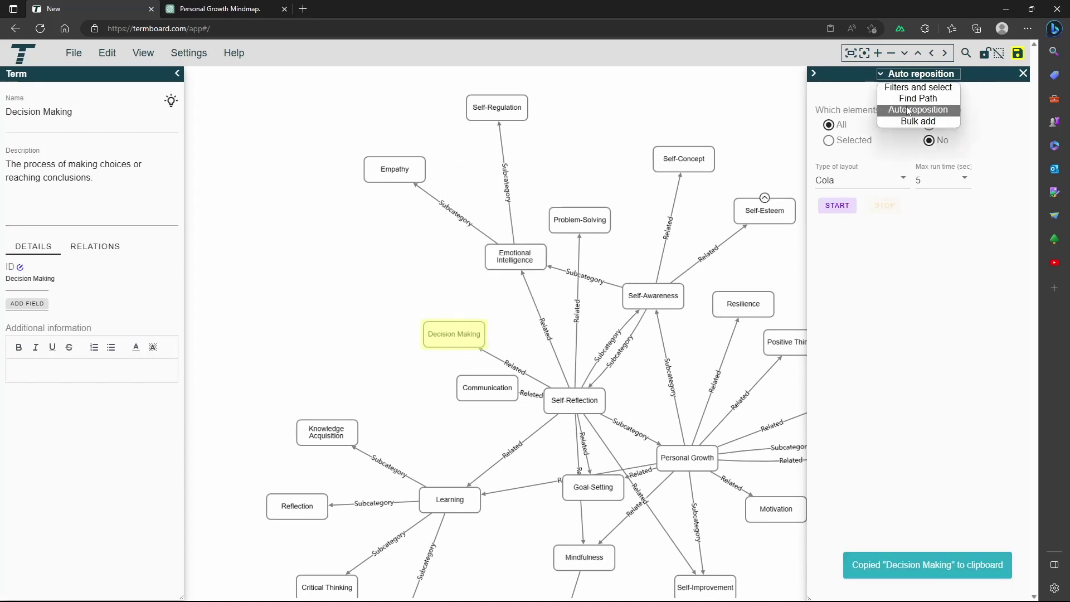
left_click(907, 120)
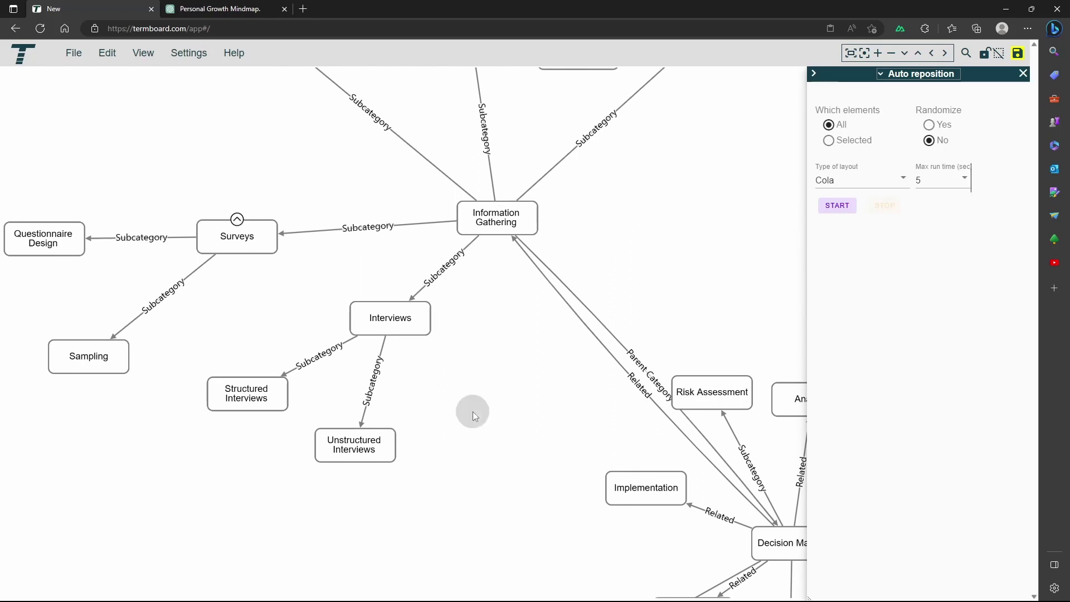
Step: Select Self-Reflection and copy a GPT prompt to improve its definition
left_click_drag(473, 411, 193, 188)
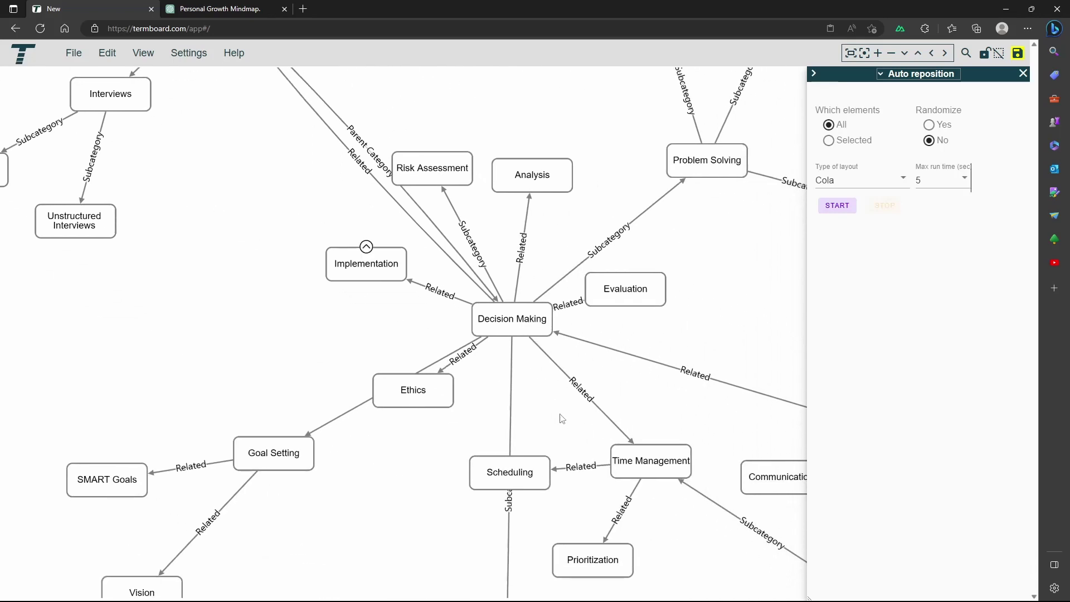
left_click_drag(561, 418, 211, 265)
left_click(504, 267)
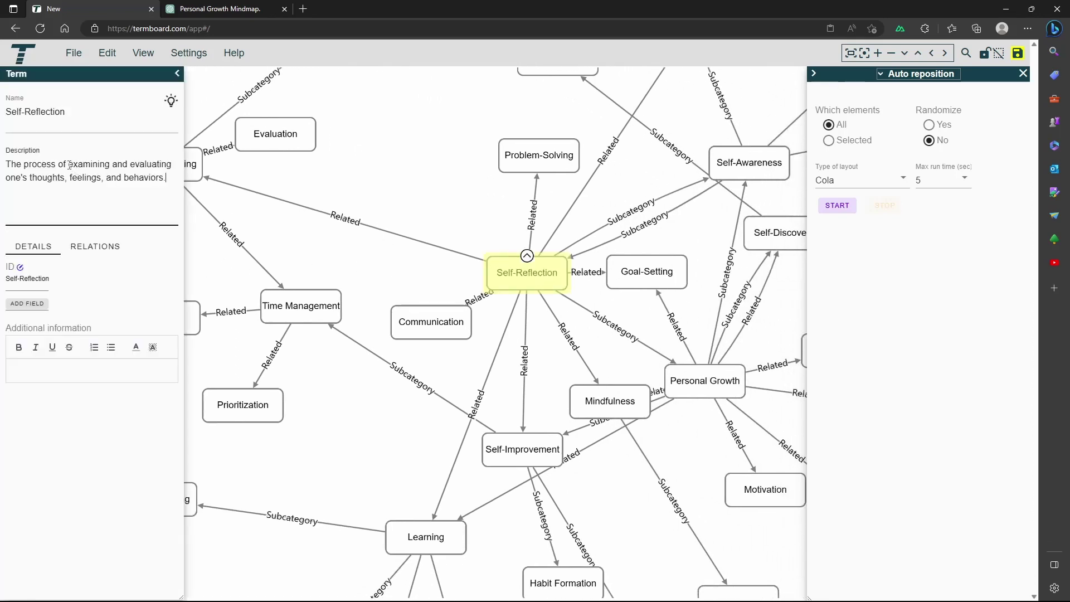
left_click(171, 101)
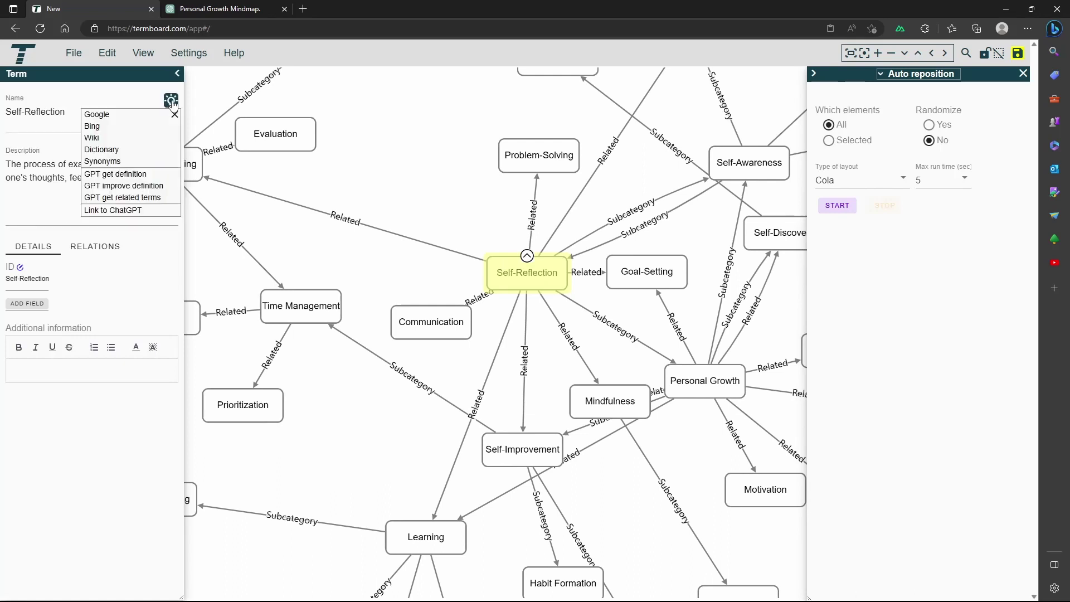
left_click(138, 185)
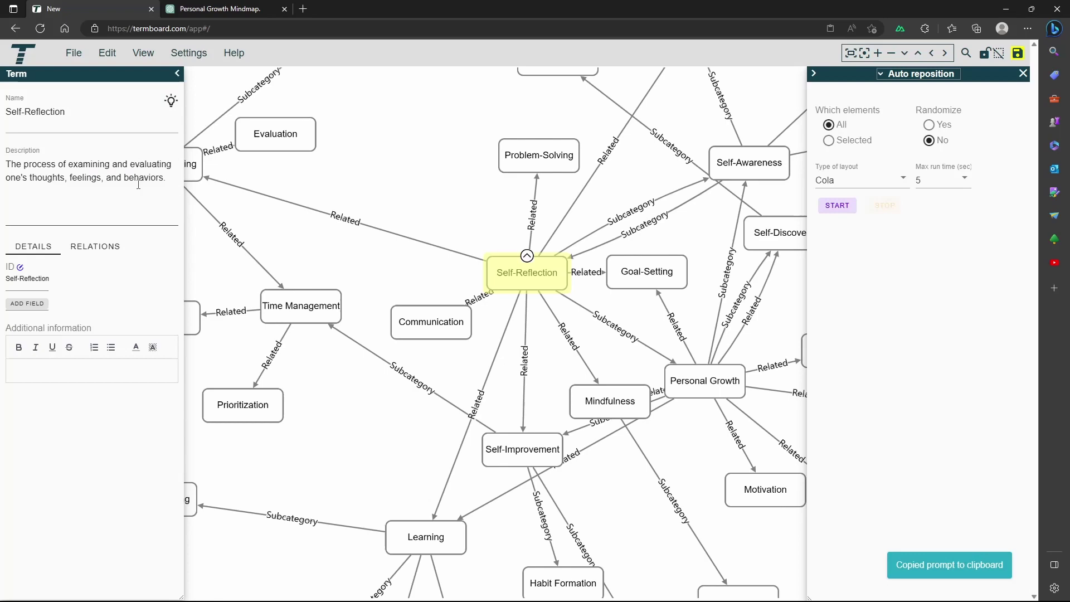
Step: Paste the improve-definition prompt into ChatGPT and send it
left_click(226, 10)
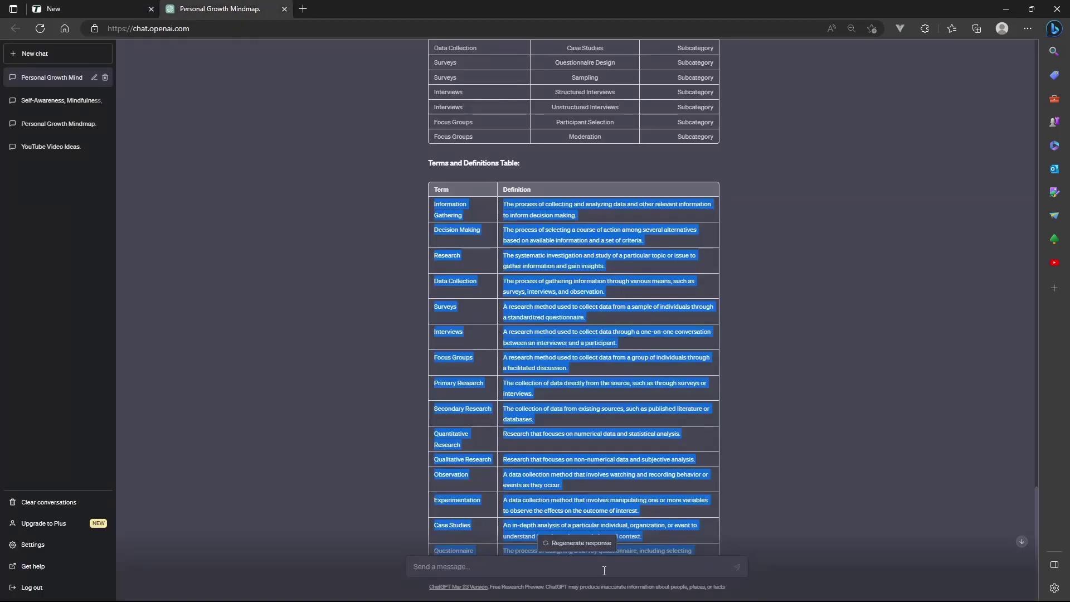
scroll(557, 502, "down", 4)
left_click(554, 566)
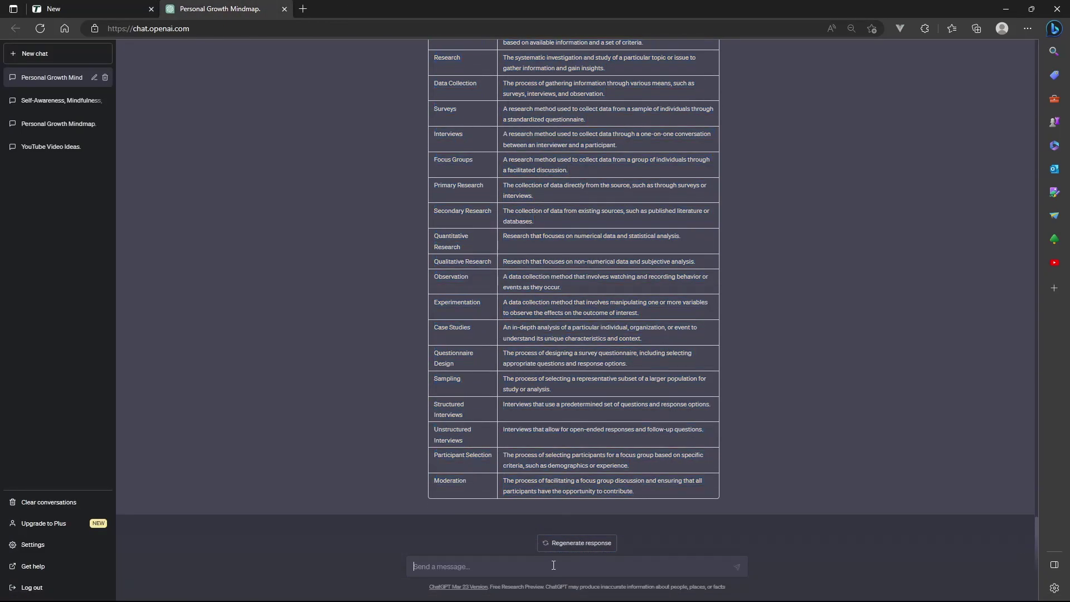
key("ctrl+v")
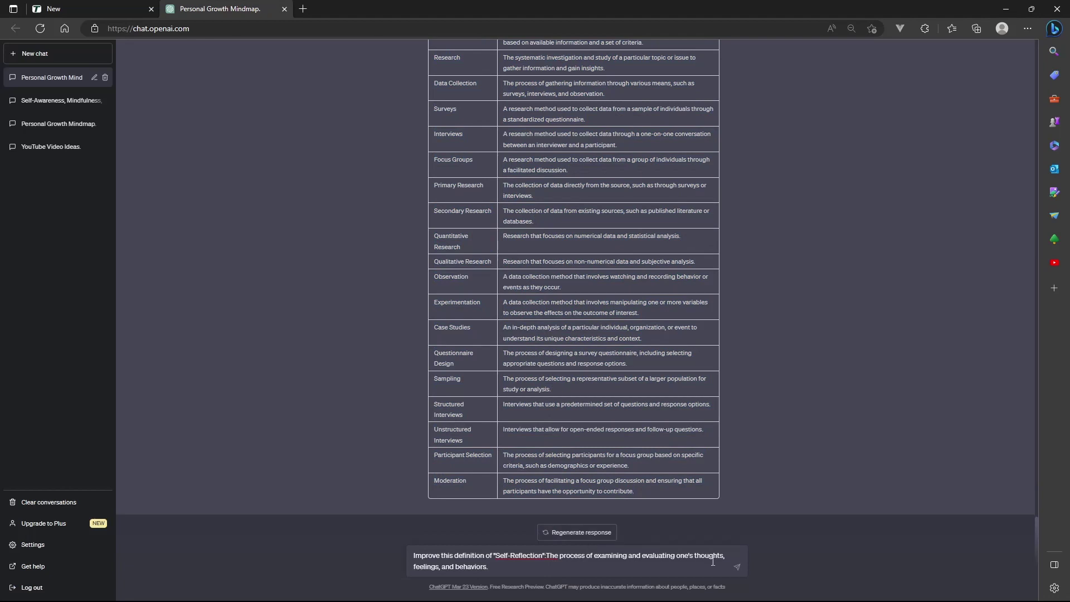
left_click(736, 567)
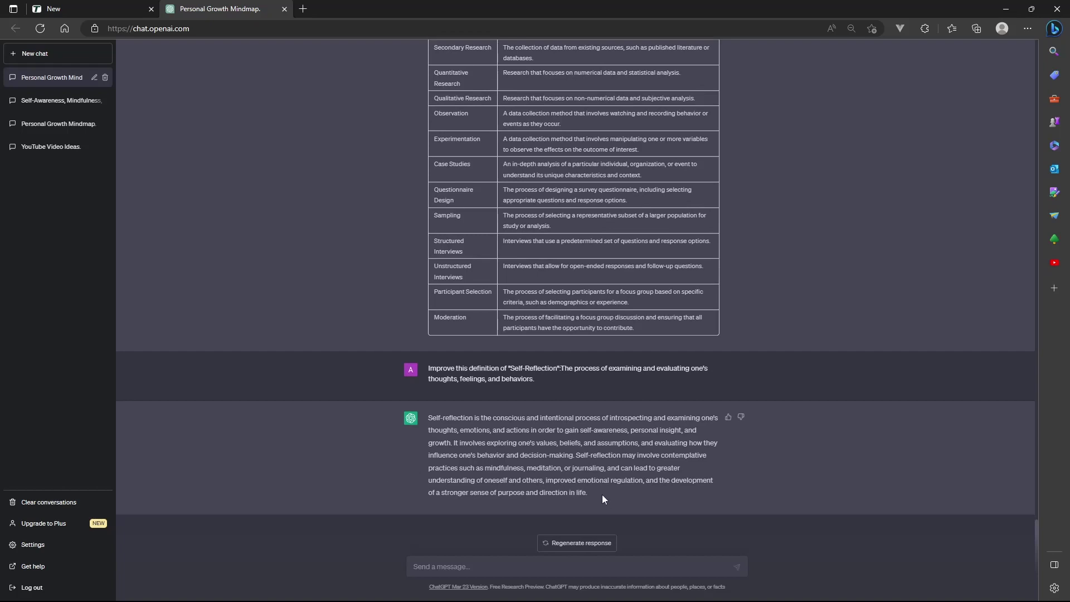
Step: Copy ChatGPT's full expanded Self-Reflection reply and return to Termboard
left_click_drag(602, 493, 436, 418)
right_click(435, 418)
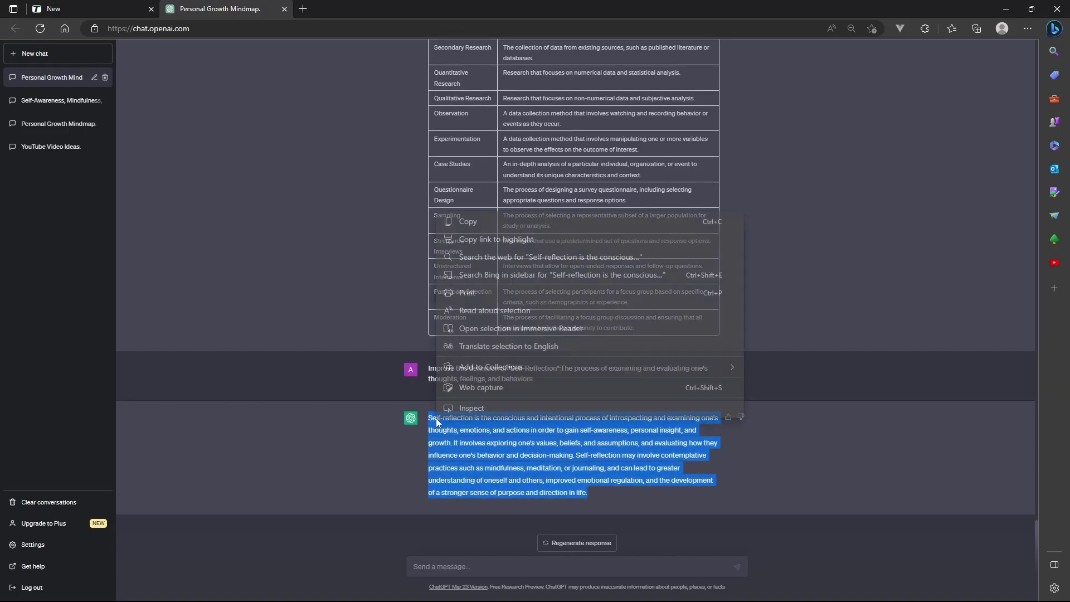
left_click(484, 225)
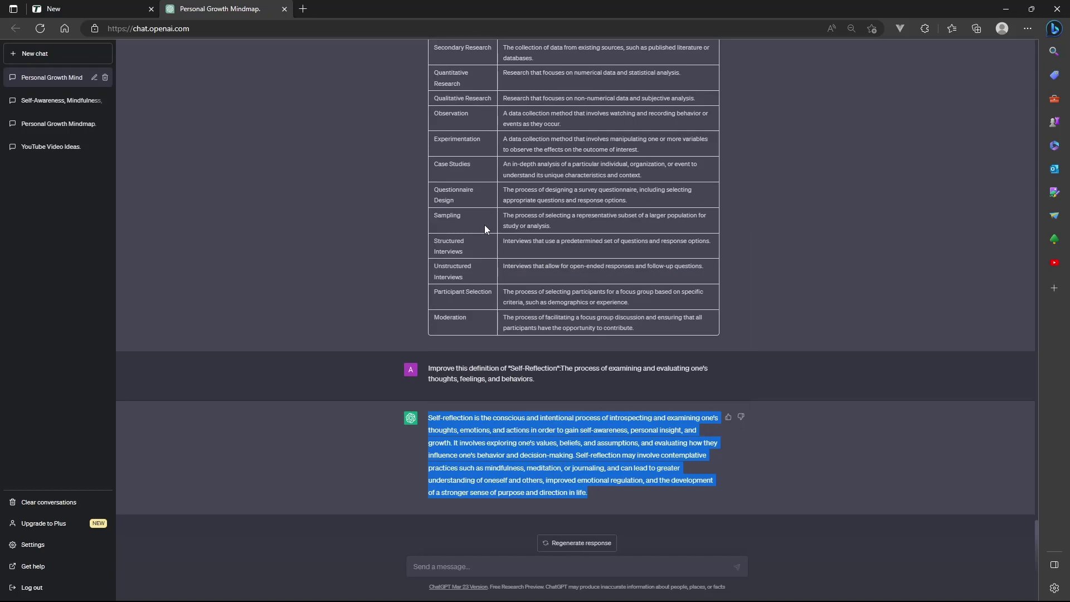
left_click(81, 8)
Step: Swap the old Self-Reflection description for ChatGPT's pasted paragraph, then close the term details
triple_click(91, 180)
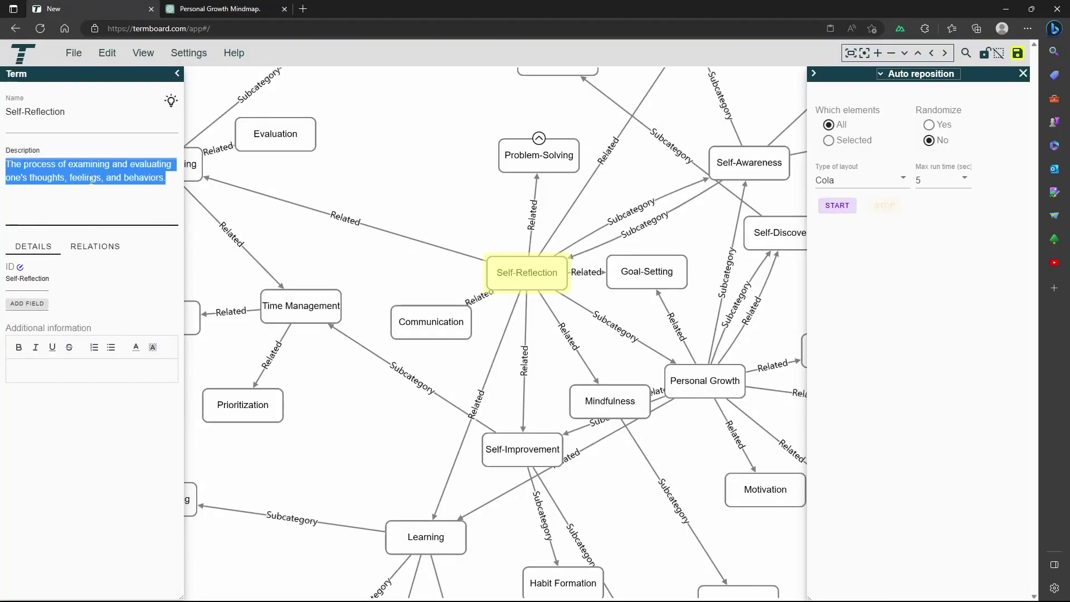
key("BackSpace")
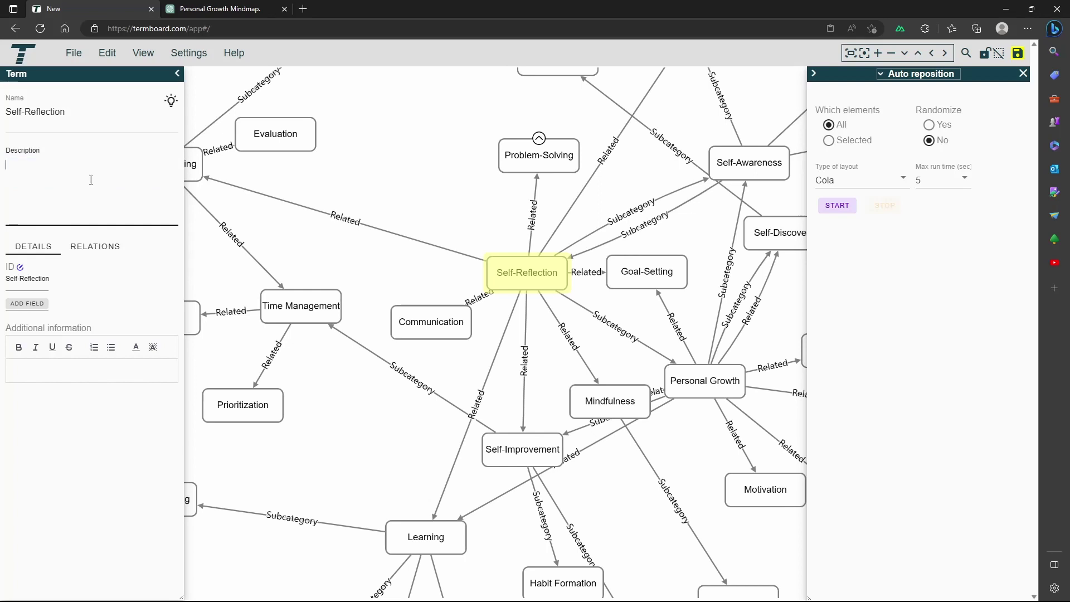
key("ctrl+v")
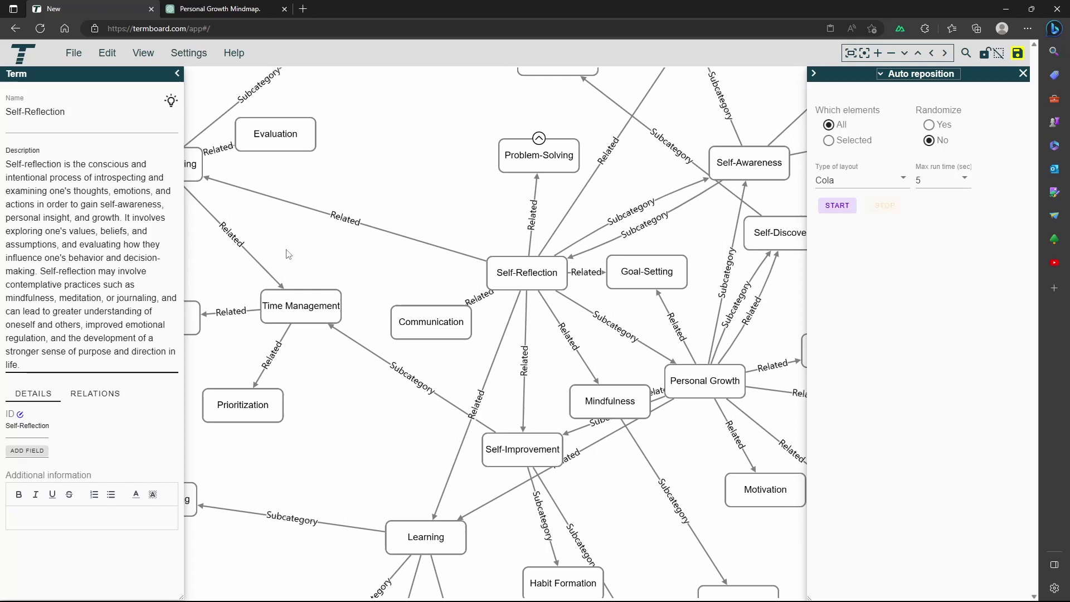
left_click(707, 309)
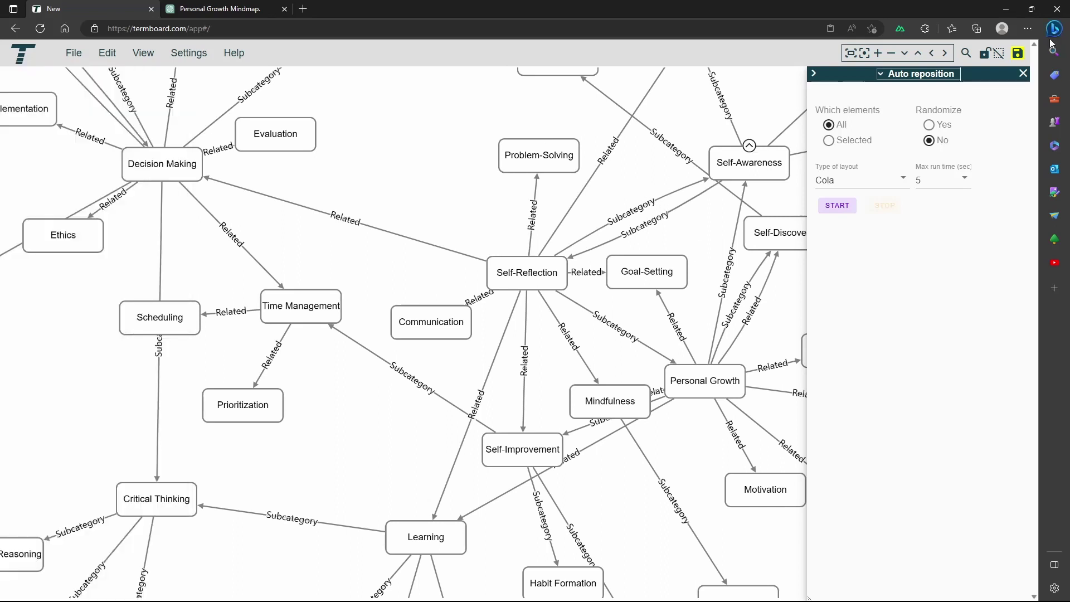
Step: Save the map to local storage as 'mindmap on personal growth'
left_click(1018, 54)
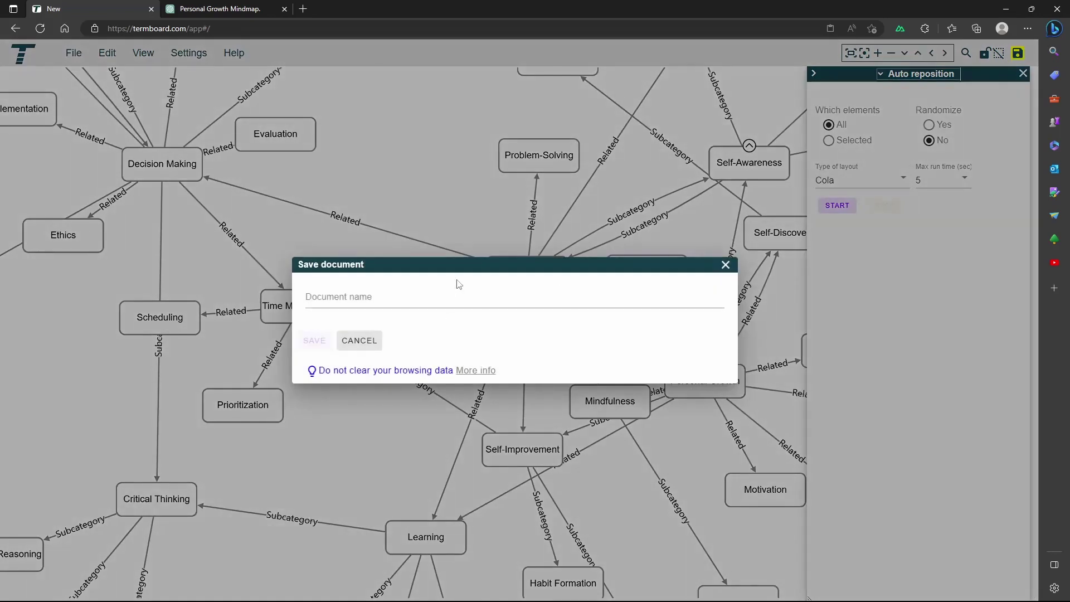
type("mind")
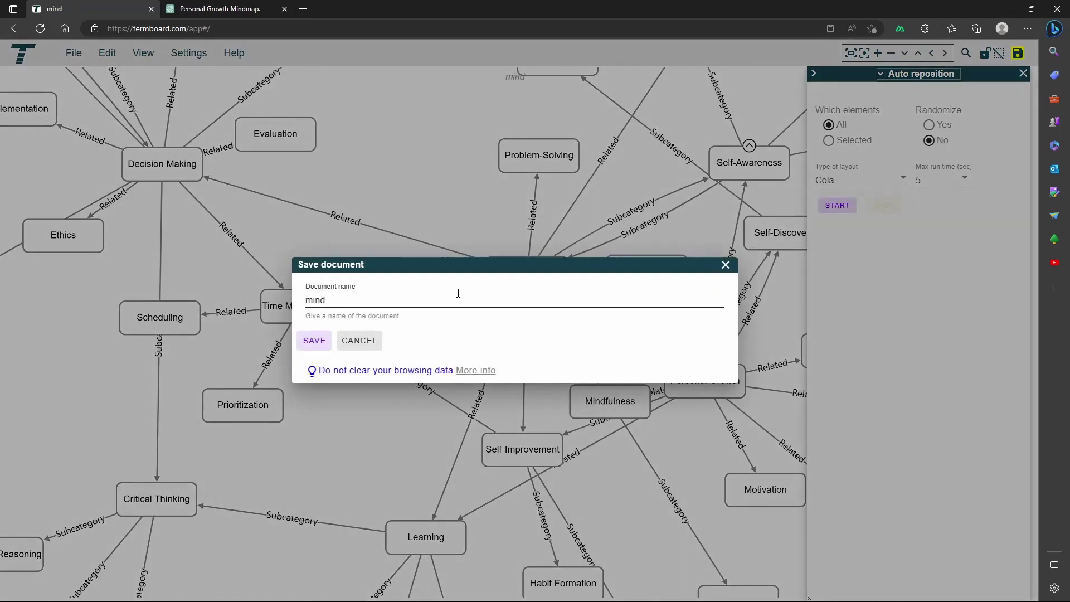
type("map on per")
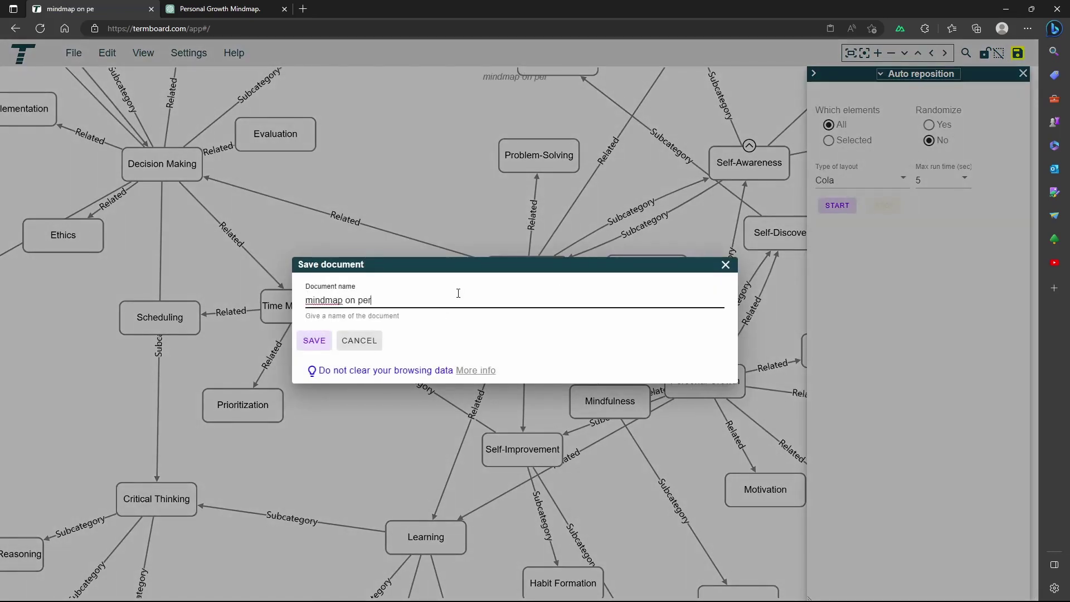
type("sonal grow")
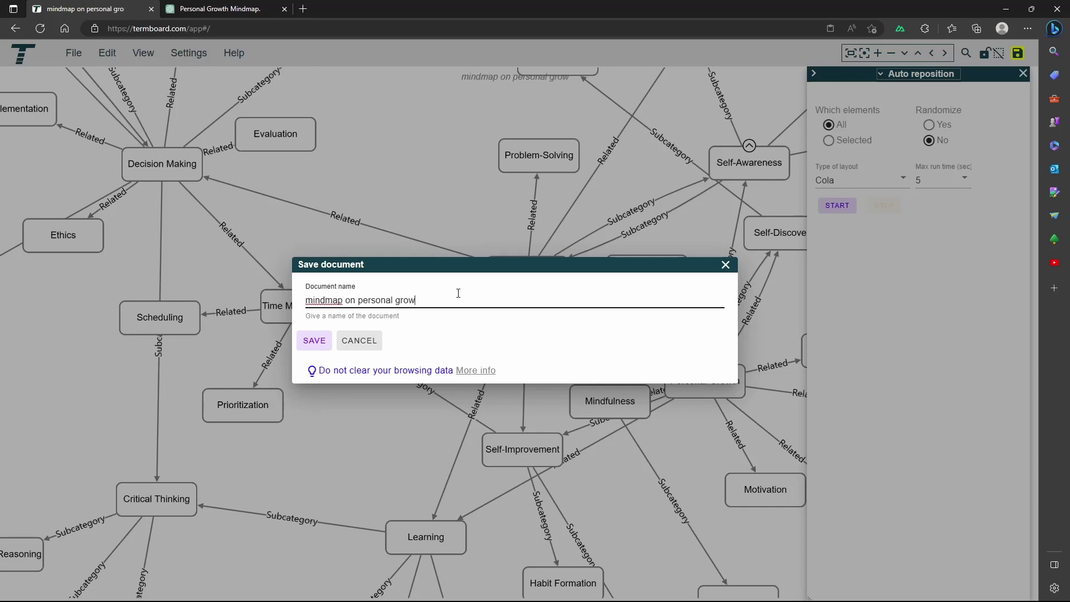
type("th")
left_click(307, 347)
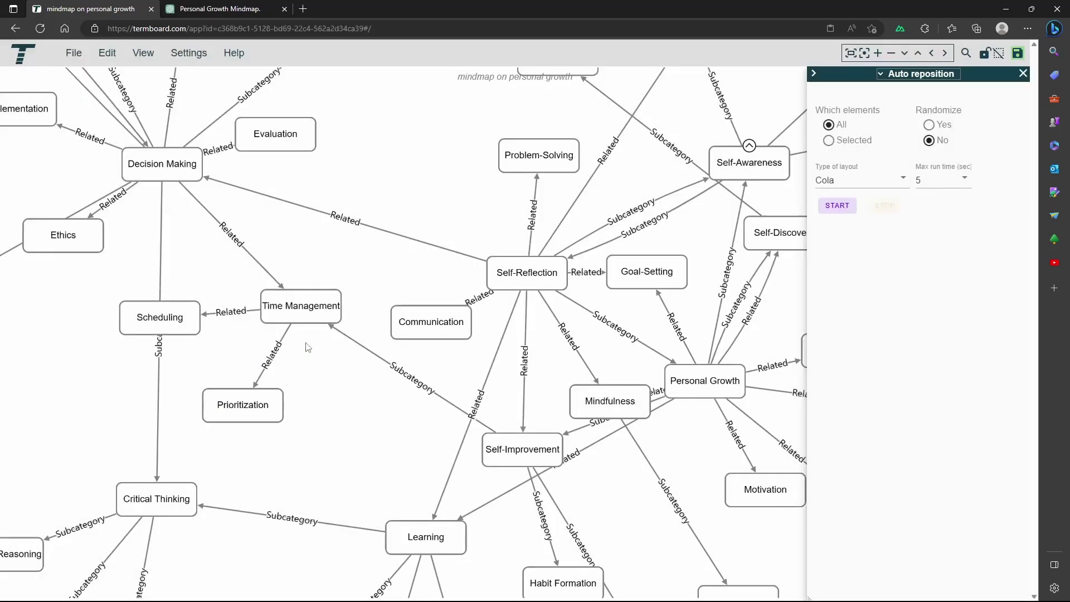
Step: Open 'mindmap on personal growth' via File > Load from storage
left_click(72, 58)
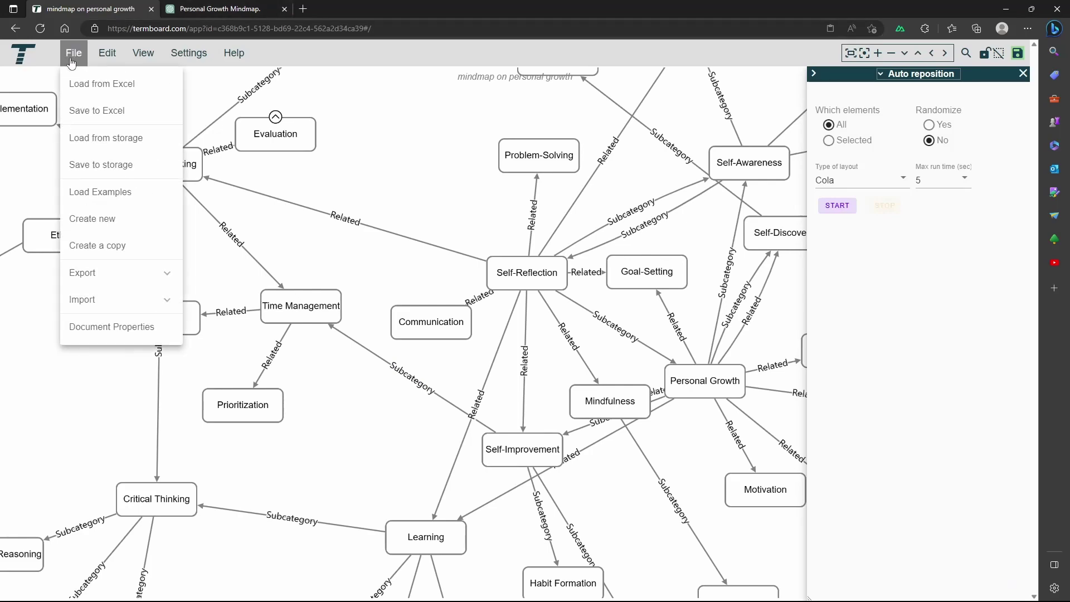
left_click(92, 143)
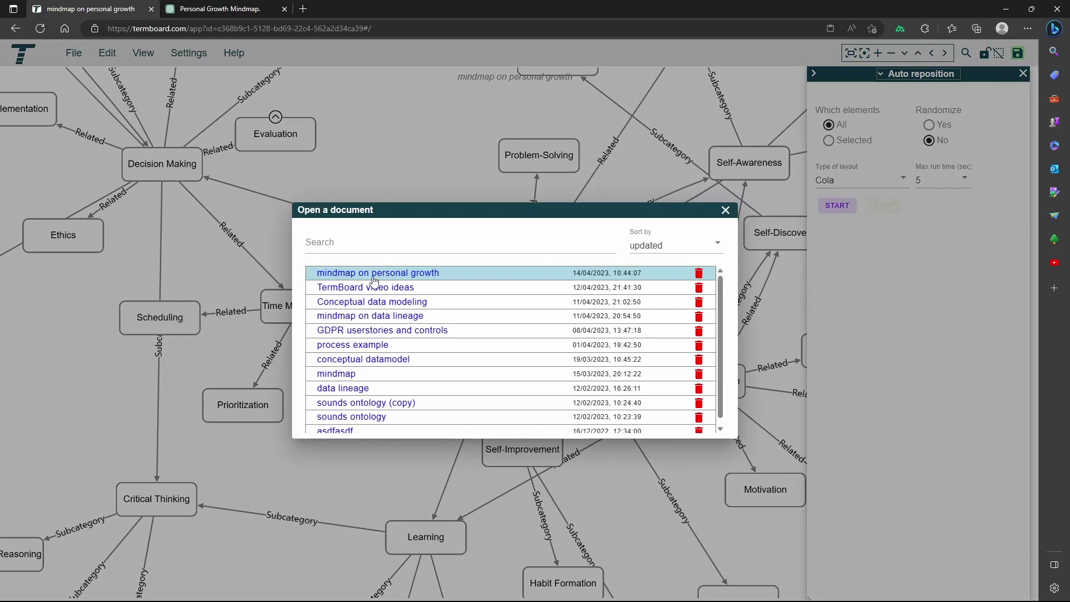
left_click(374, 276)
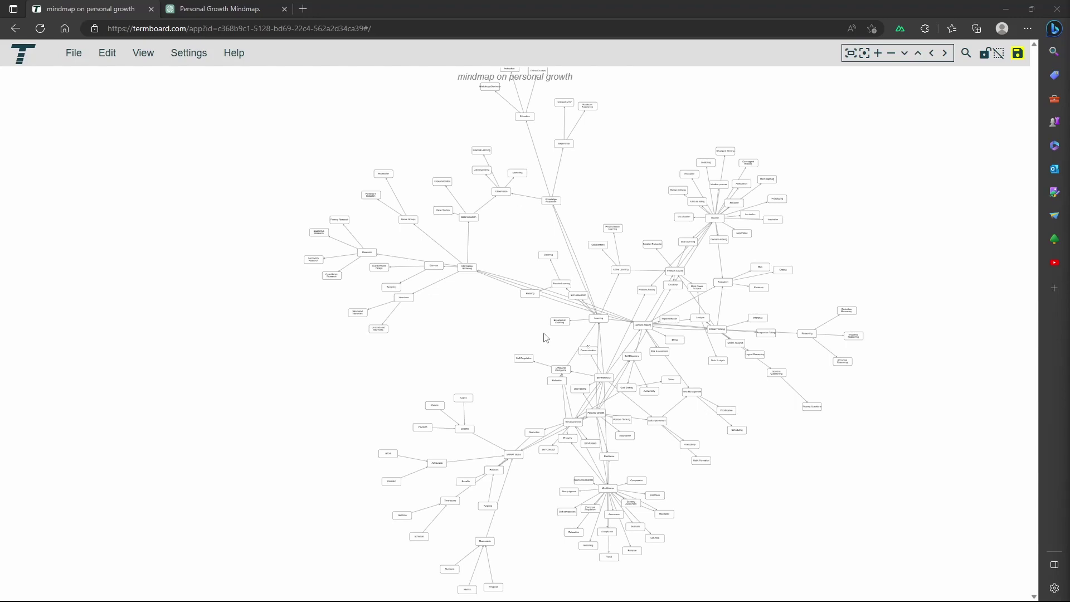
Step: Delete the Parent Category and Related links between Information Gathering and Decision Making
scroll(544, 335, "up", 5)
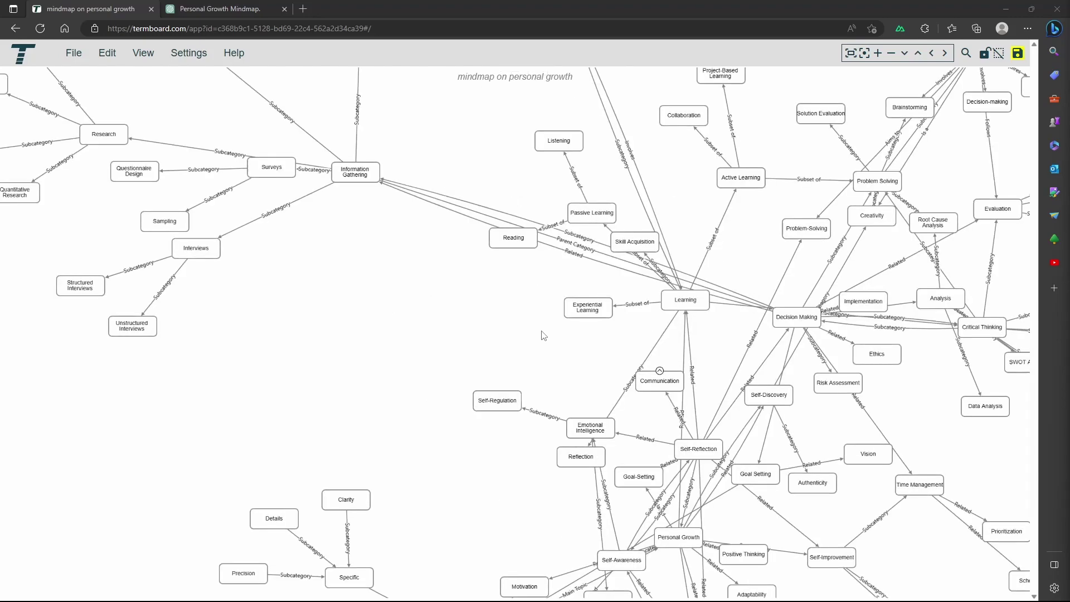
left_click(589, 254)
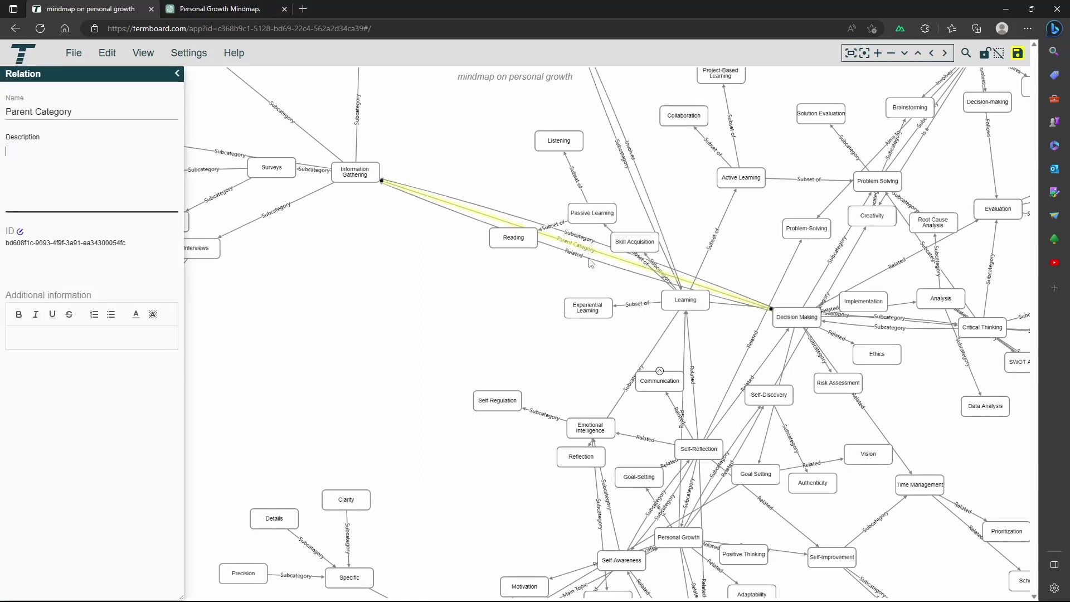
left_click(591, 262, "shift")
key("Delete")
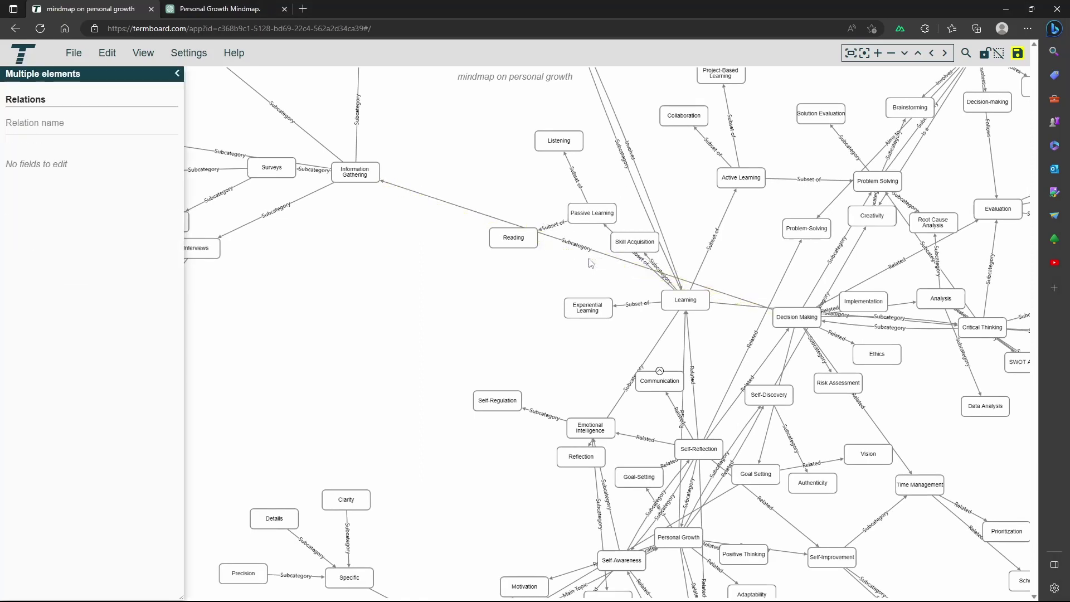
Step: Delete the Self-Awareness to Self-Reflection Subcategory link and auto re-lay out the map
left_click_drag(554, 507, 444, 327)
scroll(524, 347, "up", 5)
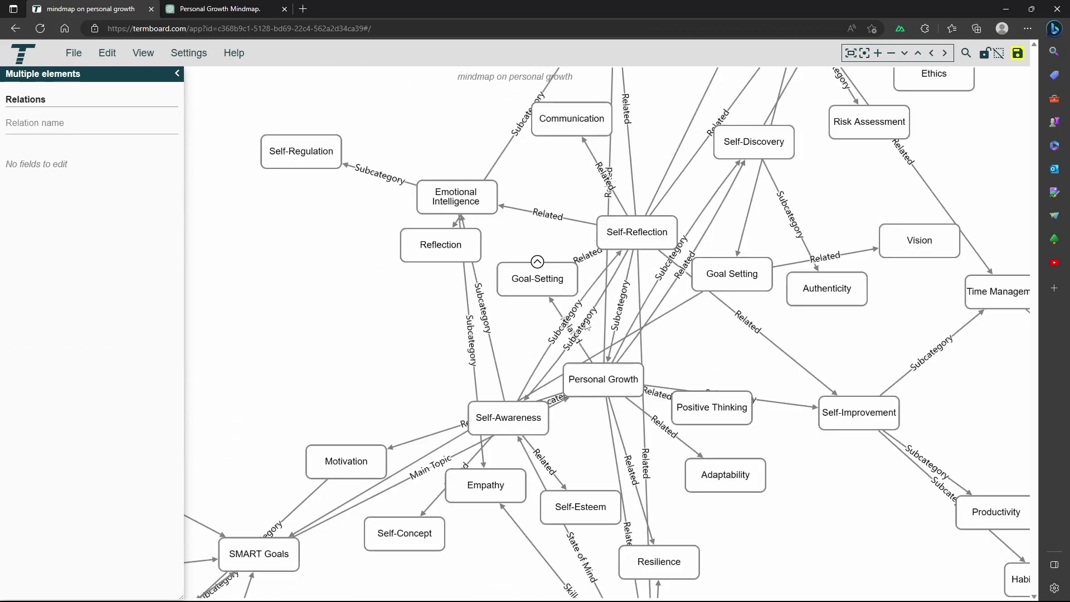
left_click(591, 319)
key("Delete")
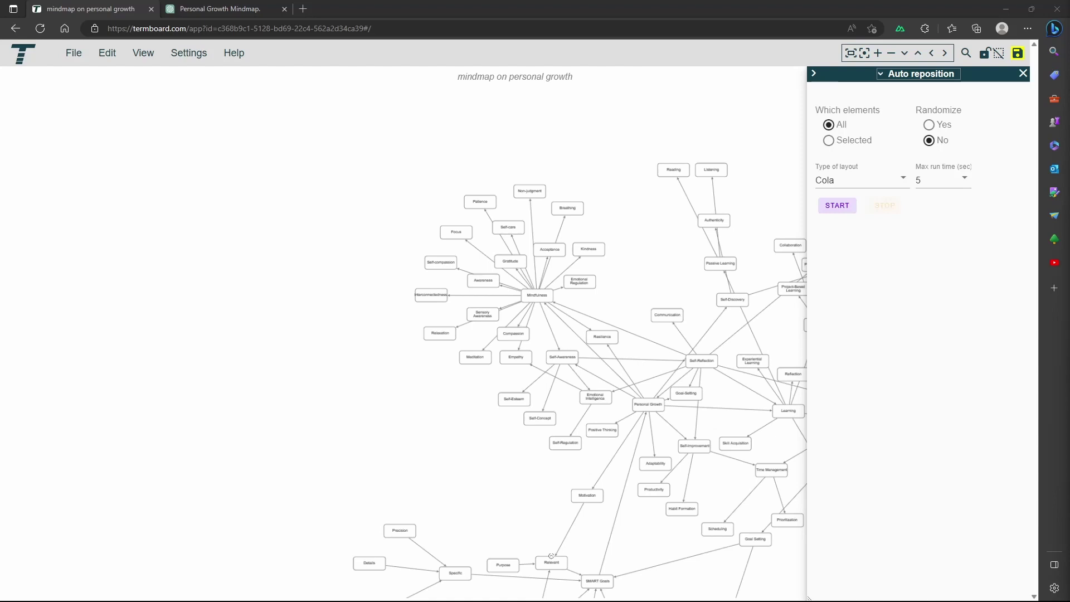
key("ctrl+shift+l")
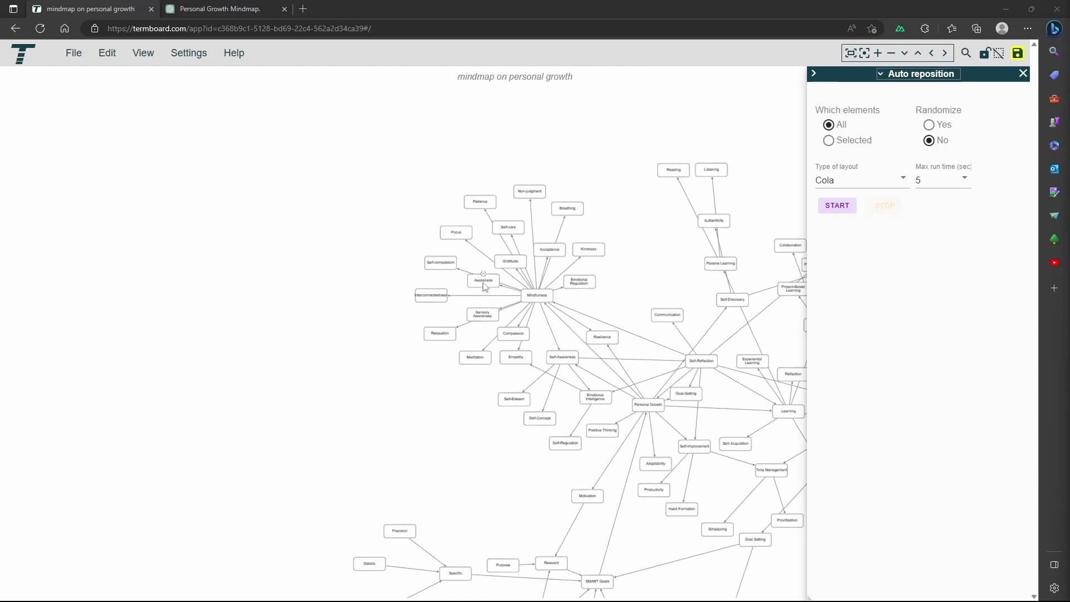
left_click(529, 298)
Step: Select Mindfulness with all its related terms and relations, and drag the cluster up-left
right_click(528, 298)
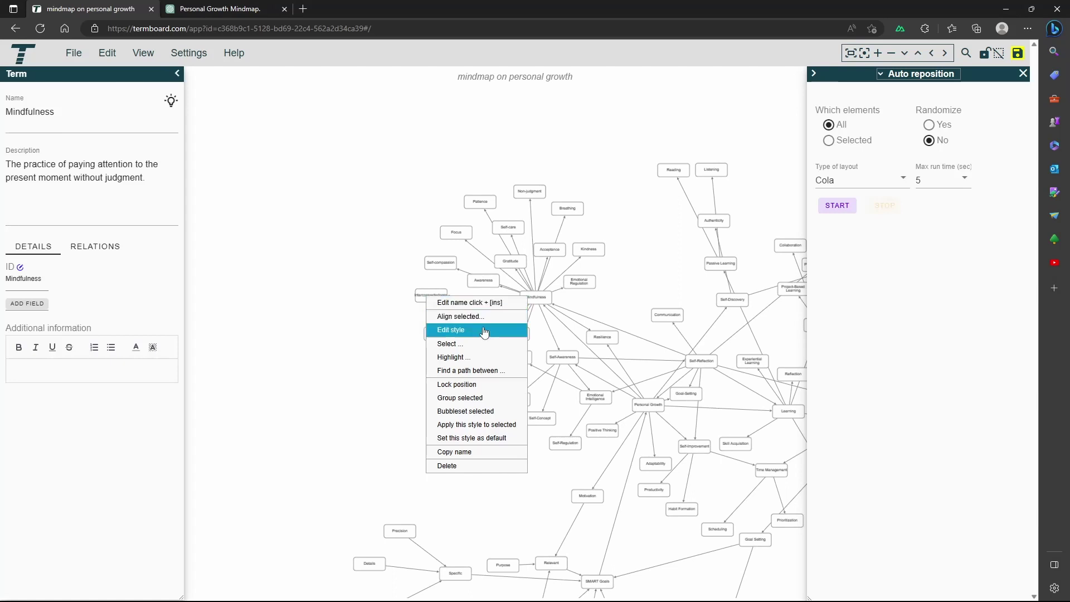
mouse_move(469, 349)
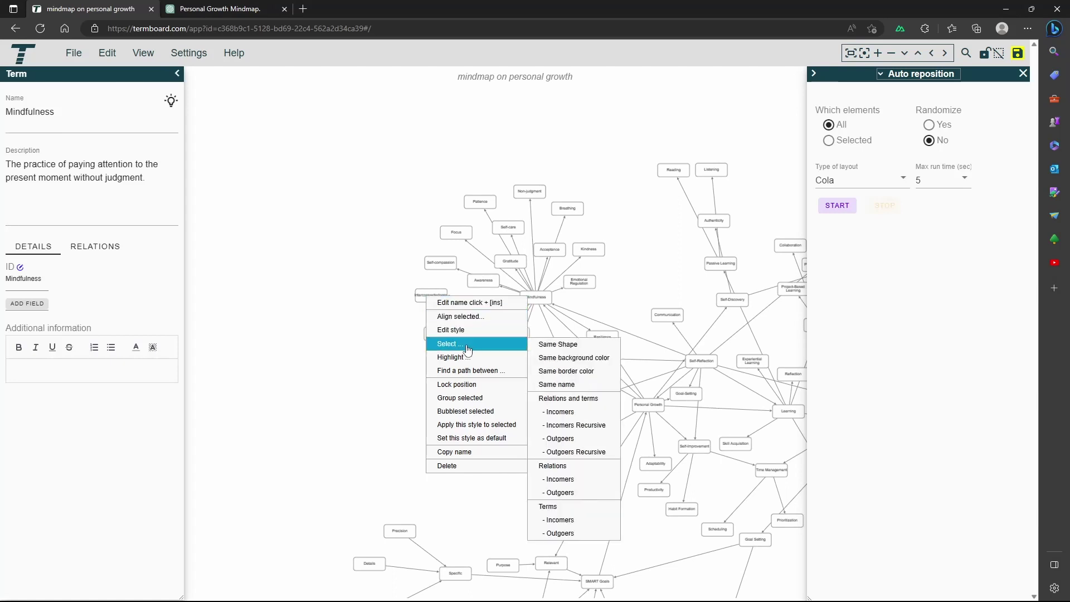
left_click(562, 399)
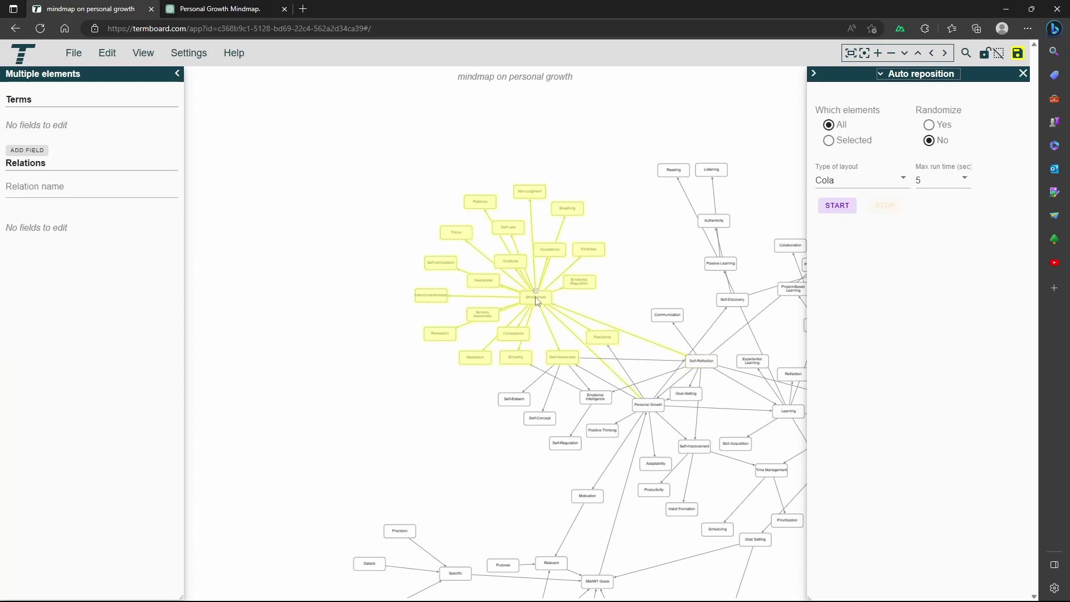
left_click_drag(535, 297, 432, 243)
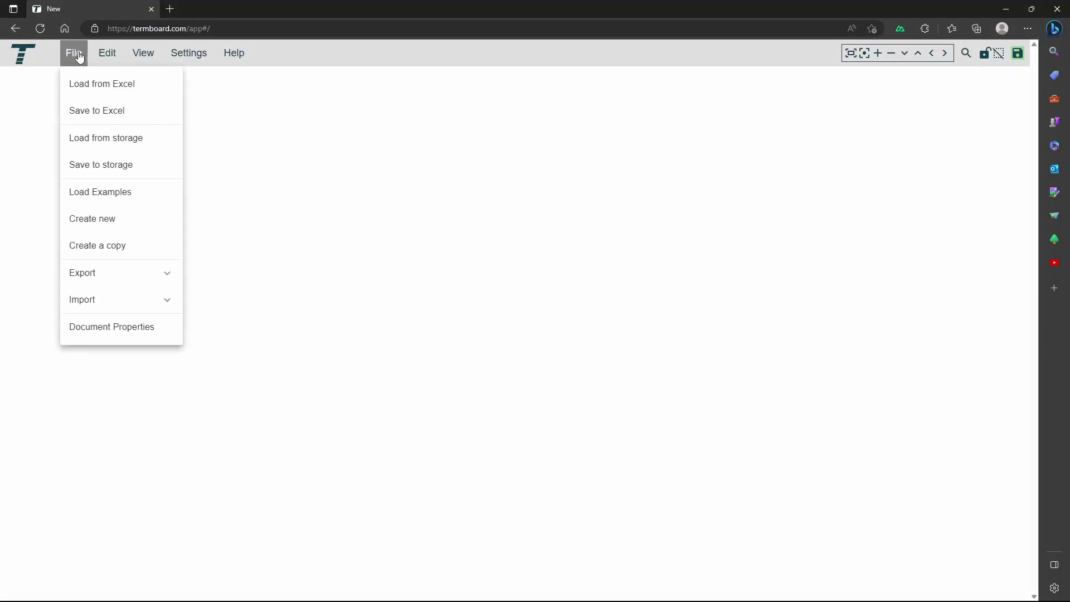
Step: Reopen 'mindmap on personal growth' and turn on View > Element color/style
left_click(100, 139)
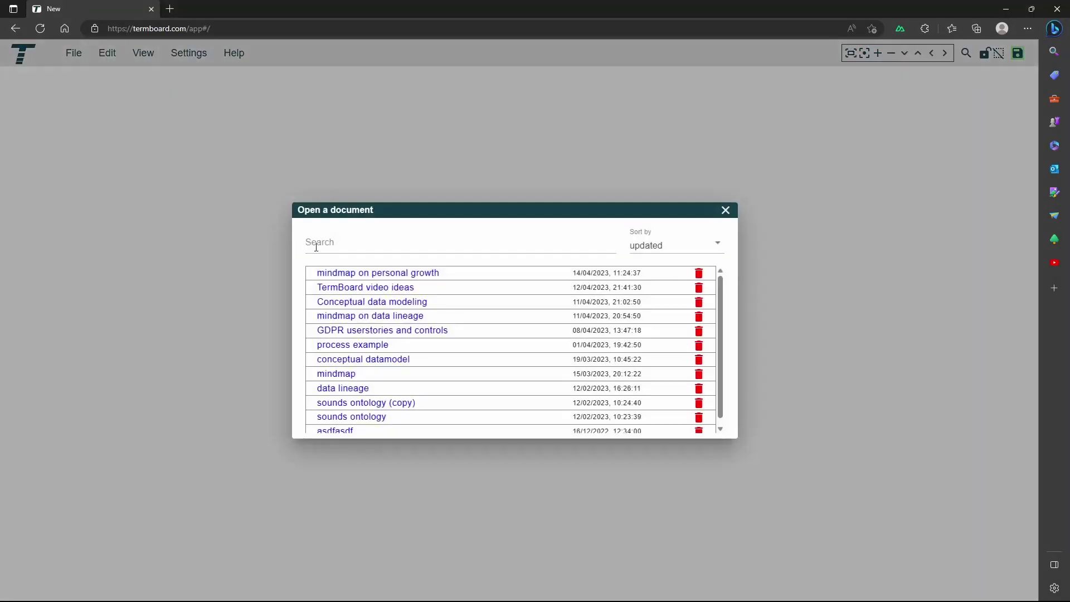
left_click(377, 279)
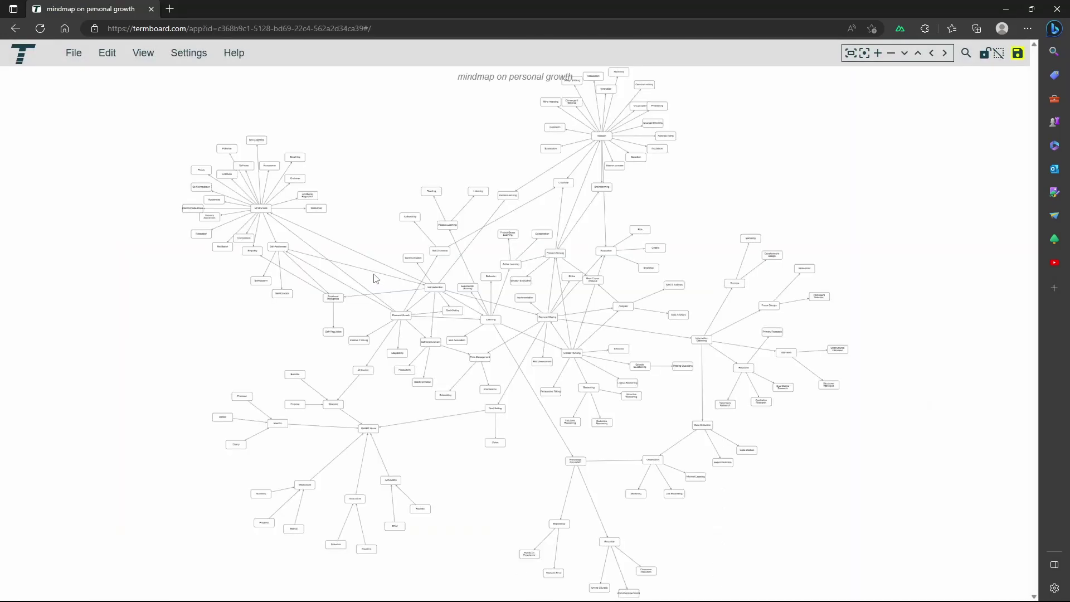
left_click(144, 53)
left_click(148, 87)
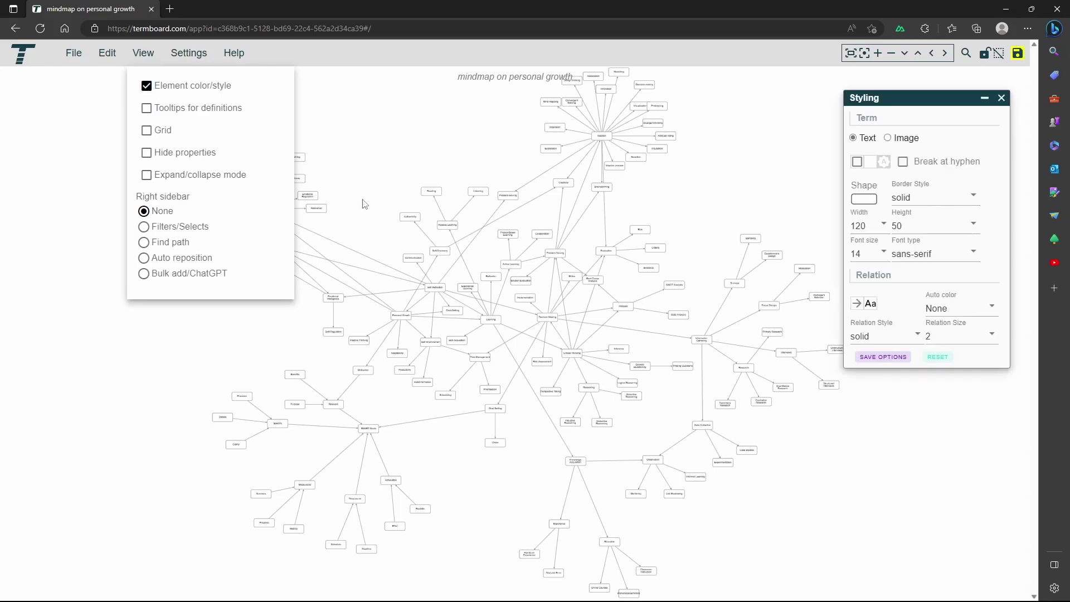
left_click(723, 223)
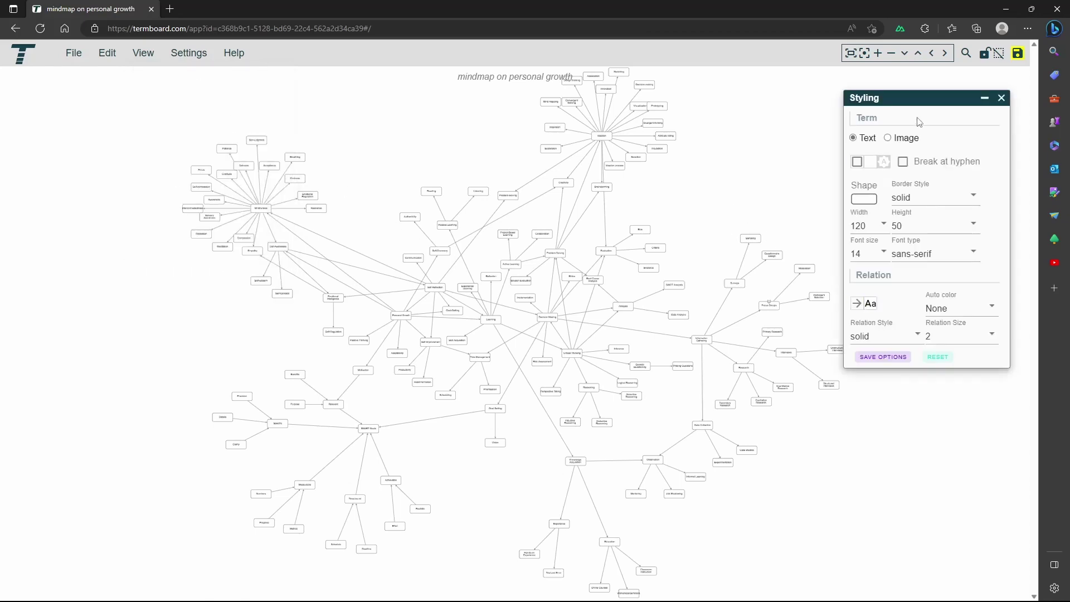
left_click_drag(922, 98, 775, 95)
left_click_drag(566, 249, 446, 217)
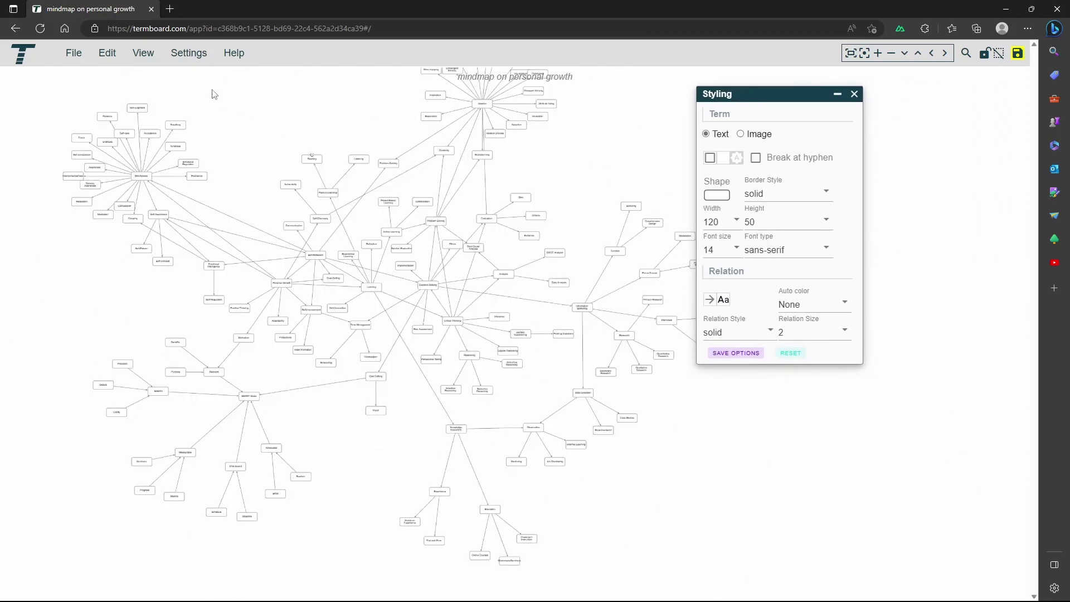
Step: Show the Filters/Selects right sidebar and move the Styling panel clear of it
left_click(140, 53)
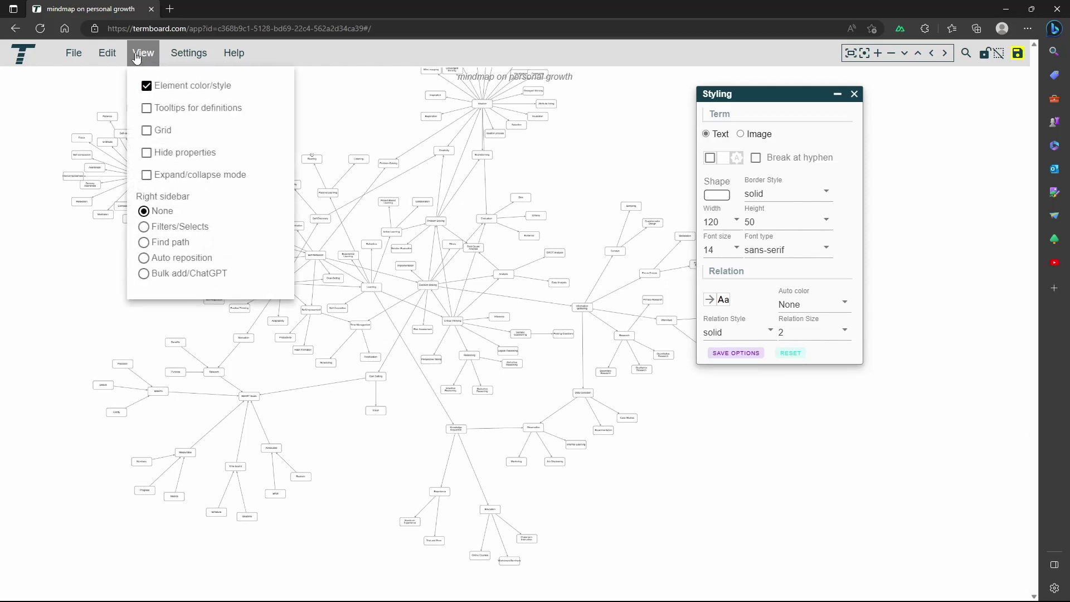
left_click(176, 227)
left_click_drag(783, 95, 715, 76)
Step: Select all terms with equal or more than 4 relations
left_click(908, 103)
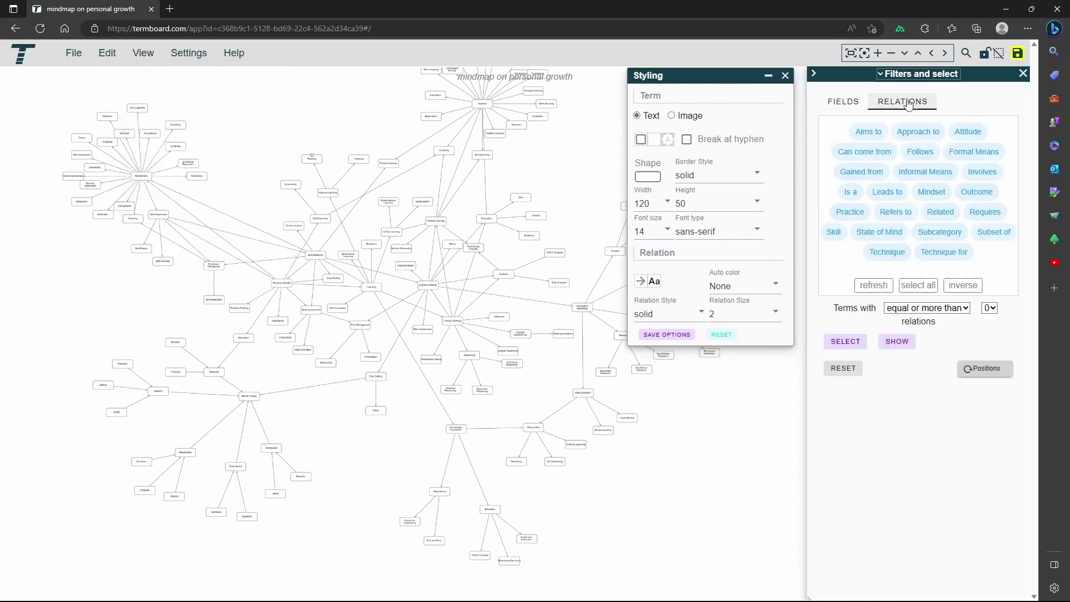
left_click(966, 308)
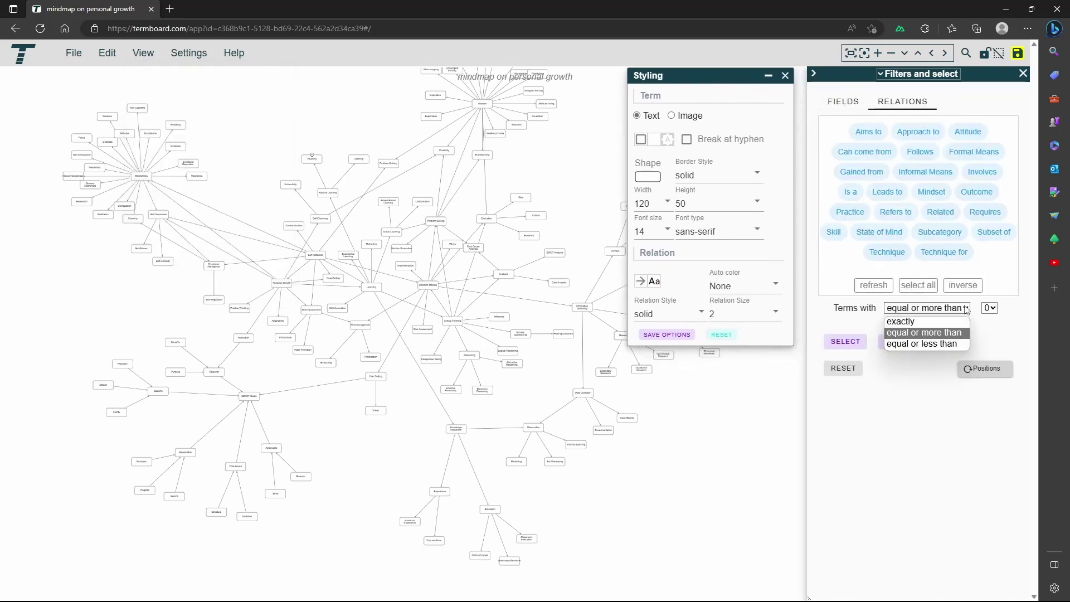
left_click(942, 333)
left_click(992, 310)
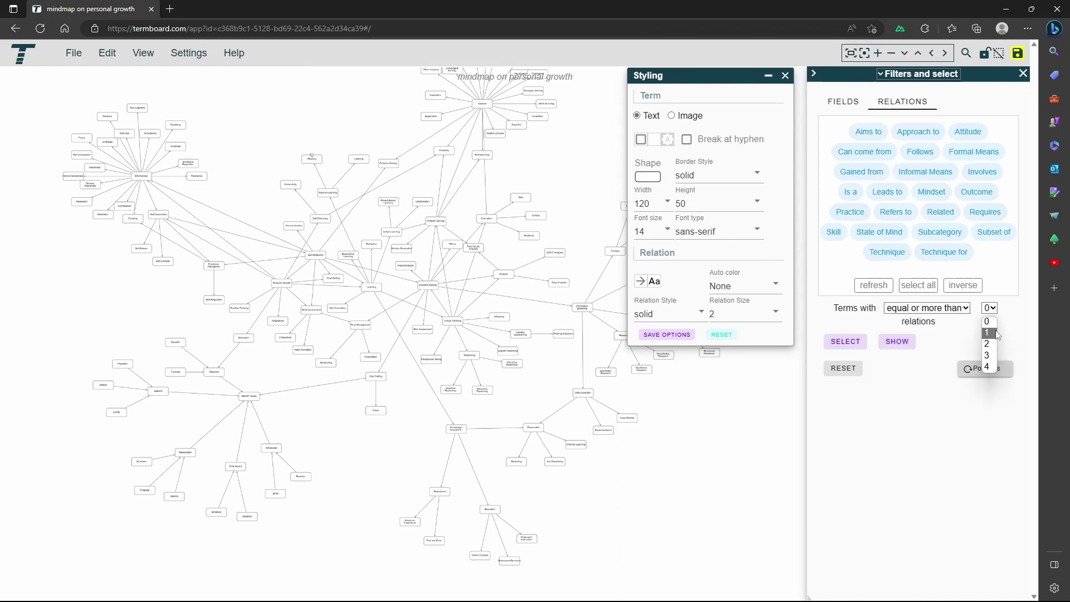
left_click(987, 366)
left_click(844, 342)
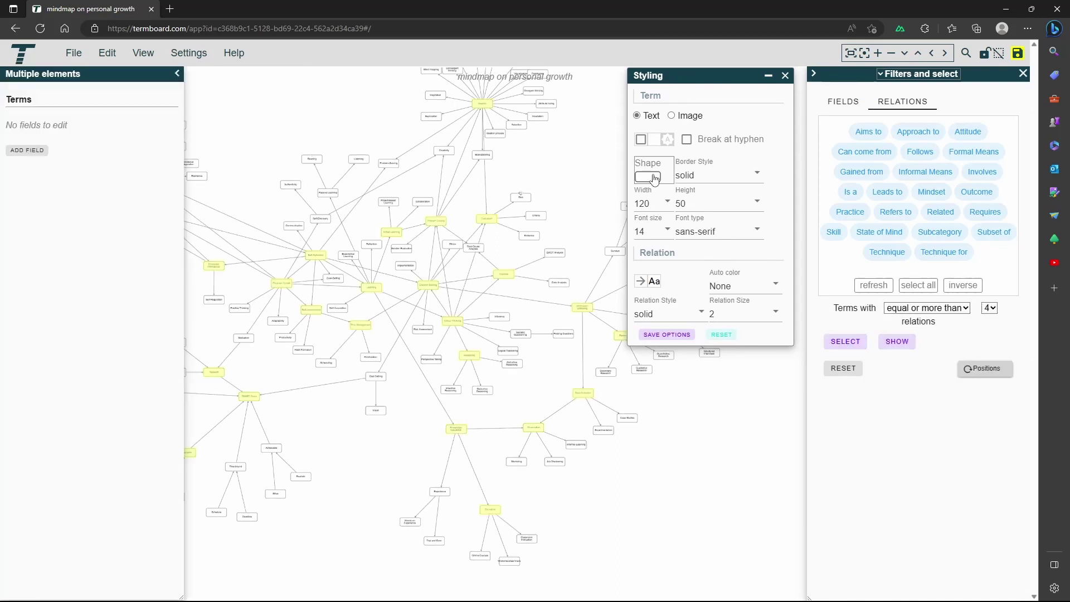
Step: Make the selected terms blue ellipses and set their border colour
left_click(648, 177)
left_click(607, 120)
left_click(651, 140)
left_click(707, 131)
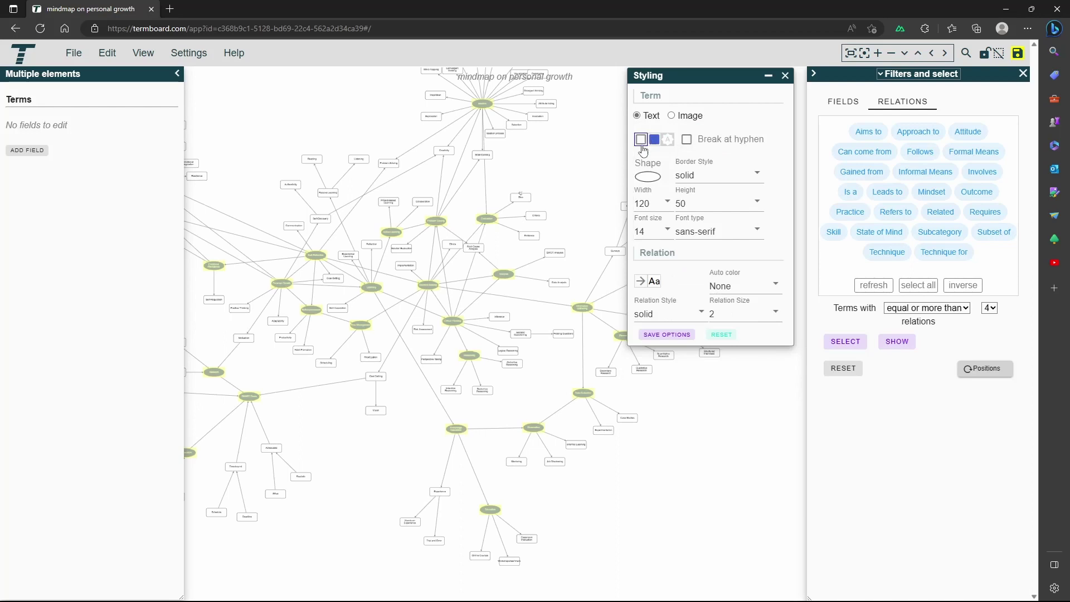
left_click(641, 140)
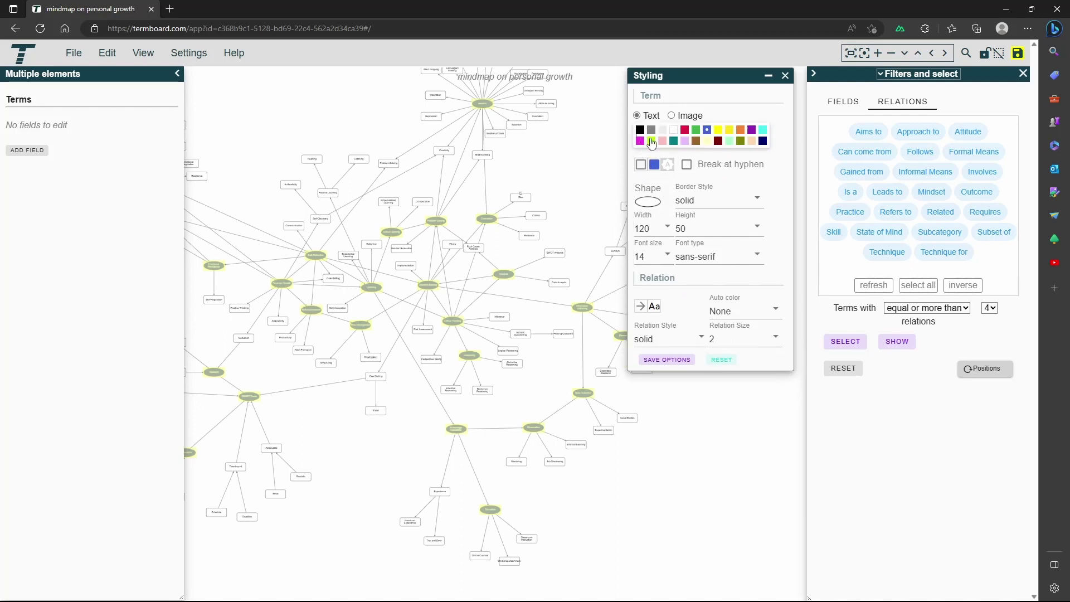
left_click(709, 134)
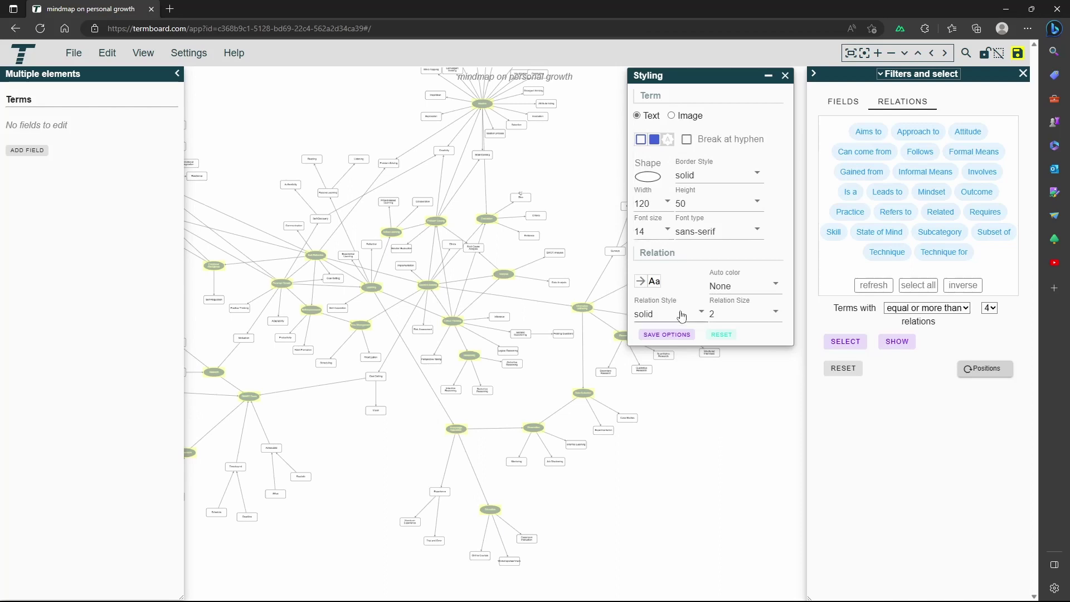
Step: Select all terms with exactly 1 relation
left_click(964, 312)
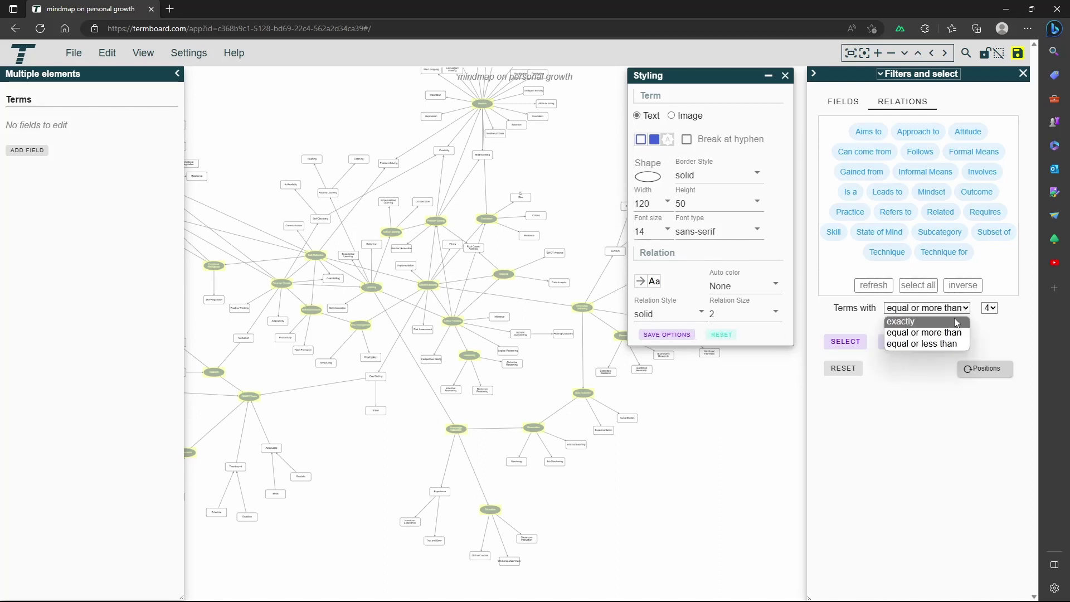
left_click(955, 322)
left_click(995, 316)
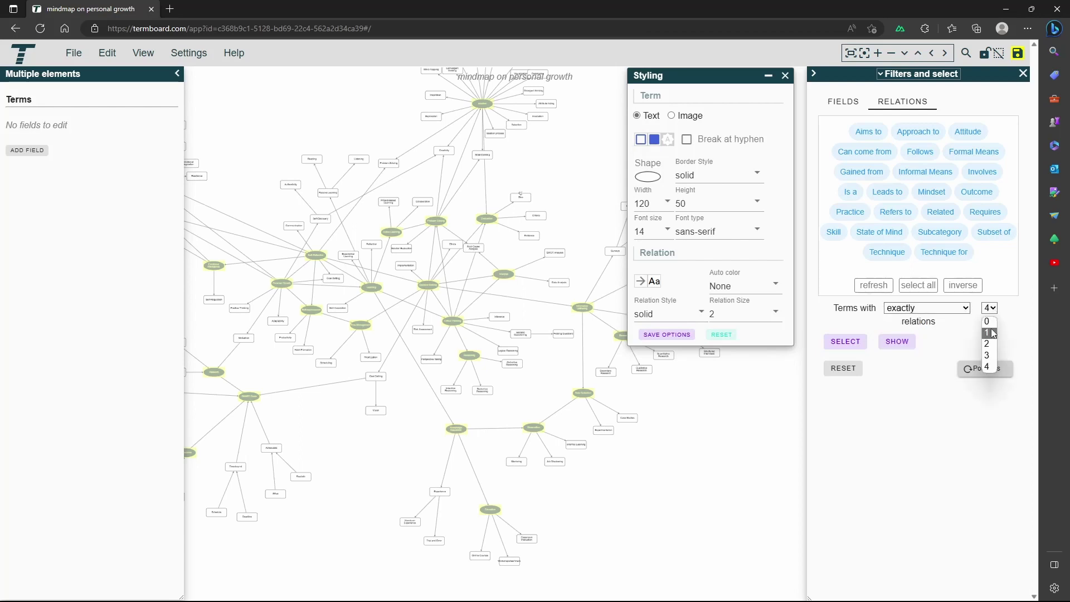
left_click(992, 335)
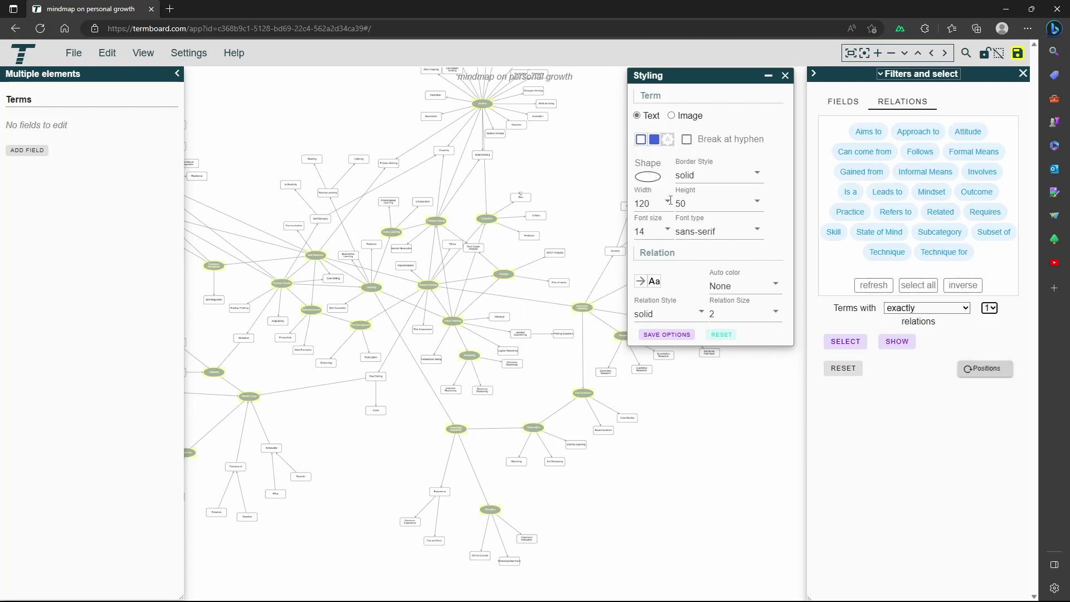
left_click(859, 342)
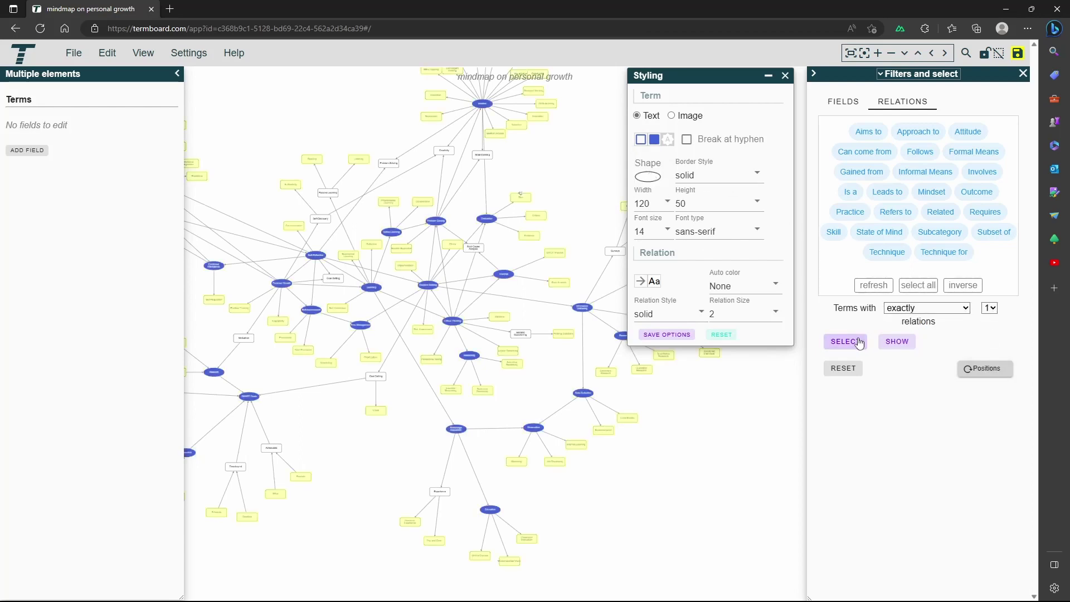
Step: Make the selected terms rectangles with teal fill and a matching border colour
left_click(648, 174)
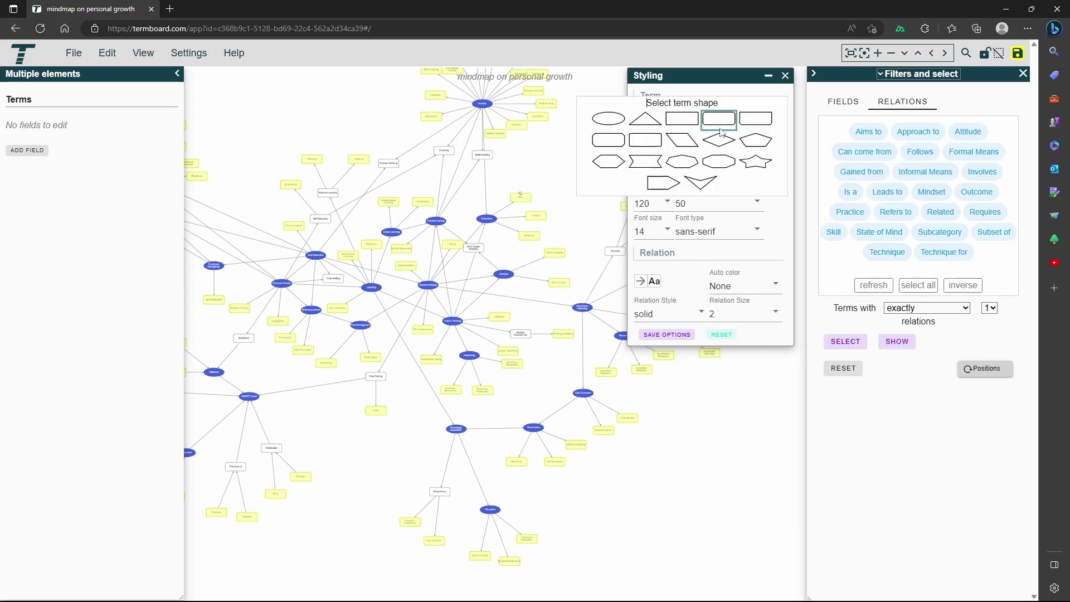
left_click(681, 120)
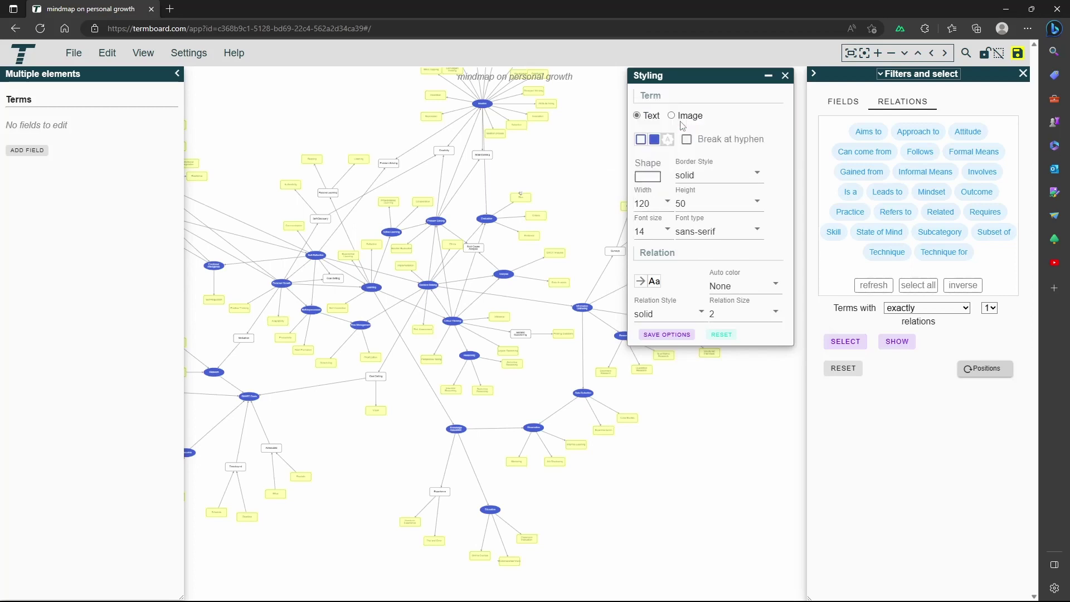
left_click(655, 139)
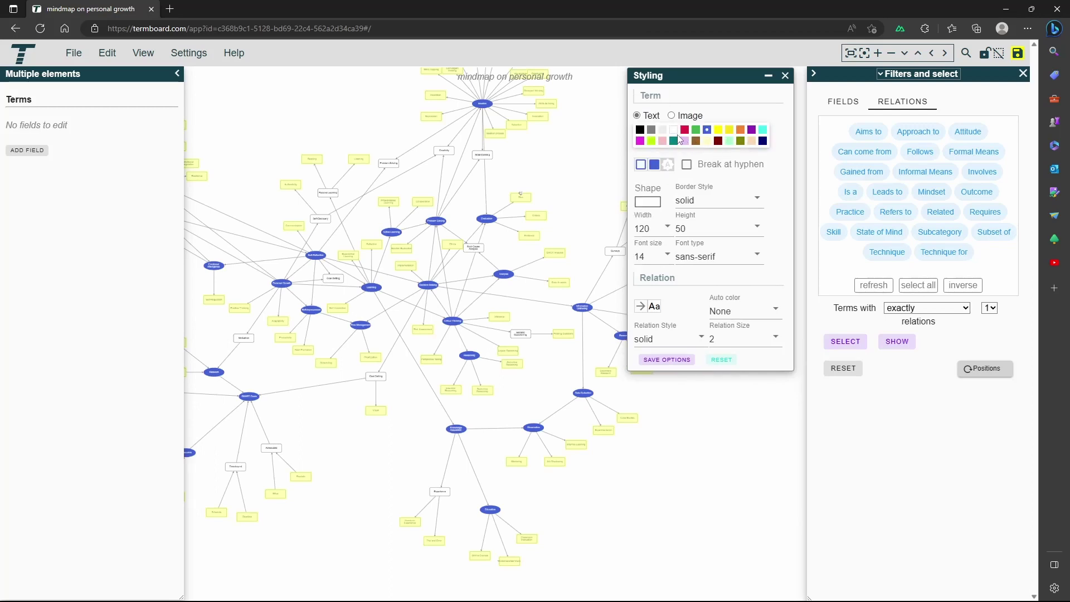
left_click(674, 141)
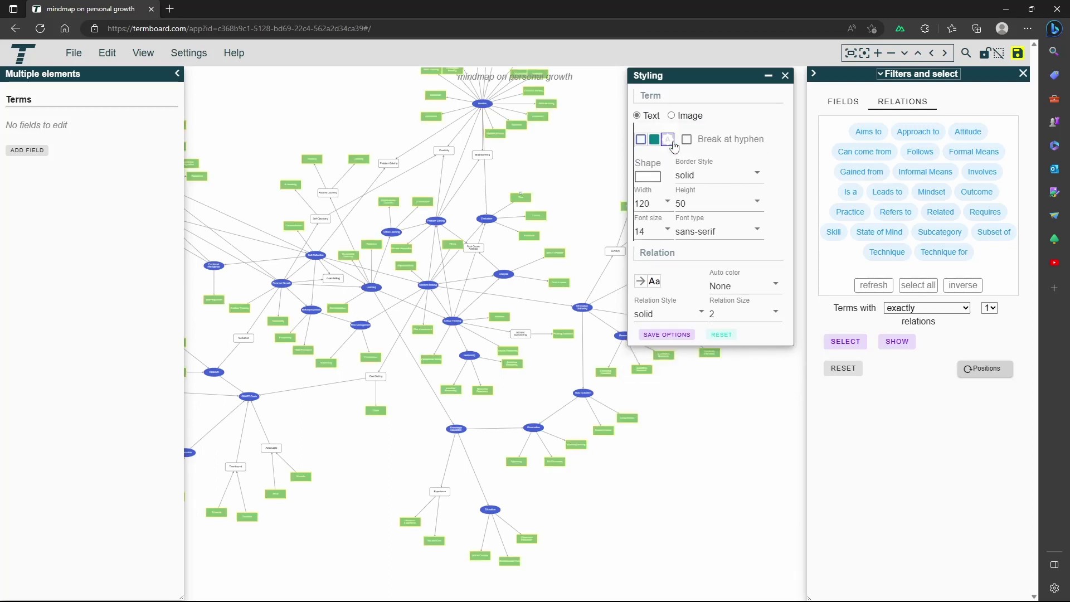
left_click(637, 142)
left_click(675, 144)
Step: Select every term that shares Brainstorming's white background colour
left_click(574, 170)
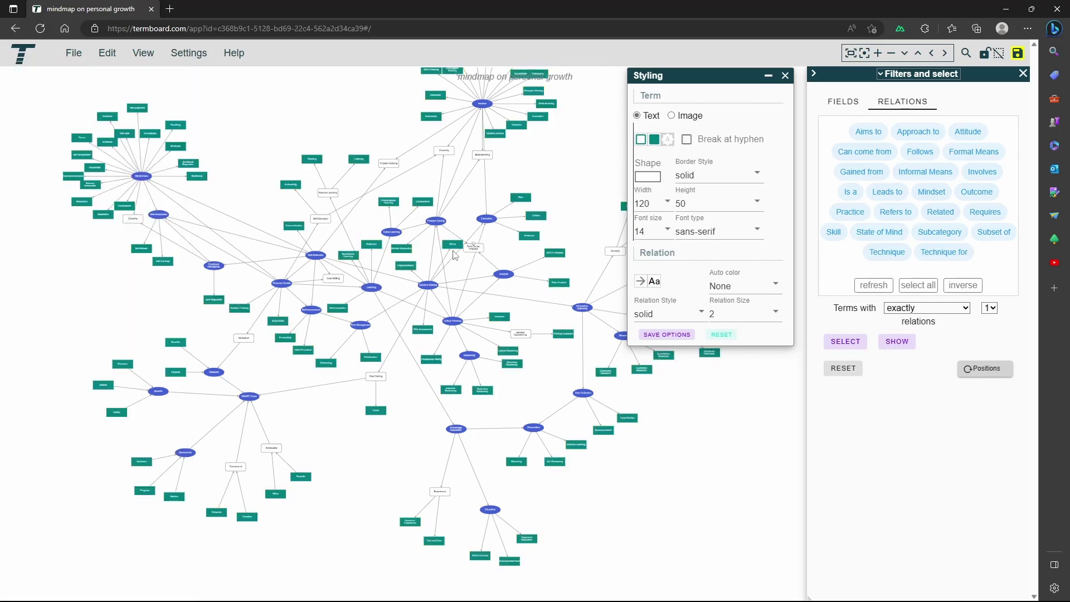
scroll(454, 256, "up", 2)
scroll(457, 290, "up", 3)
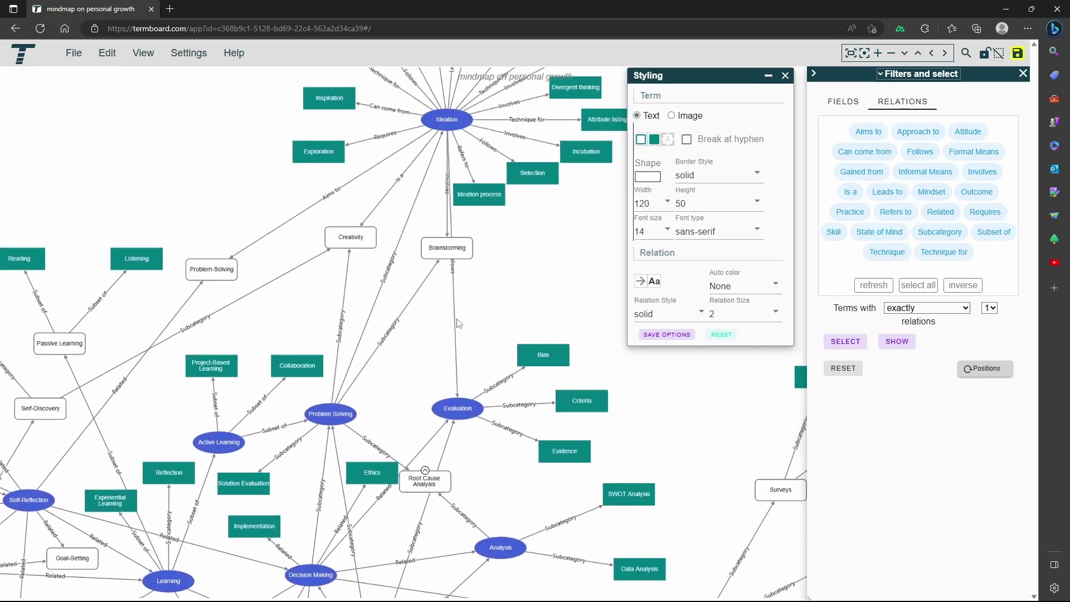
right_click(448, 251)
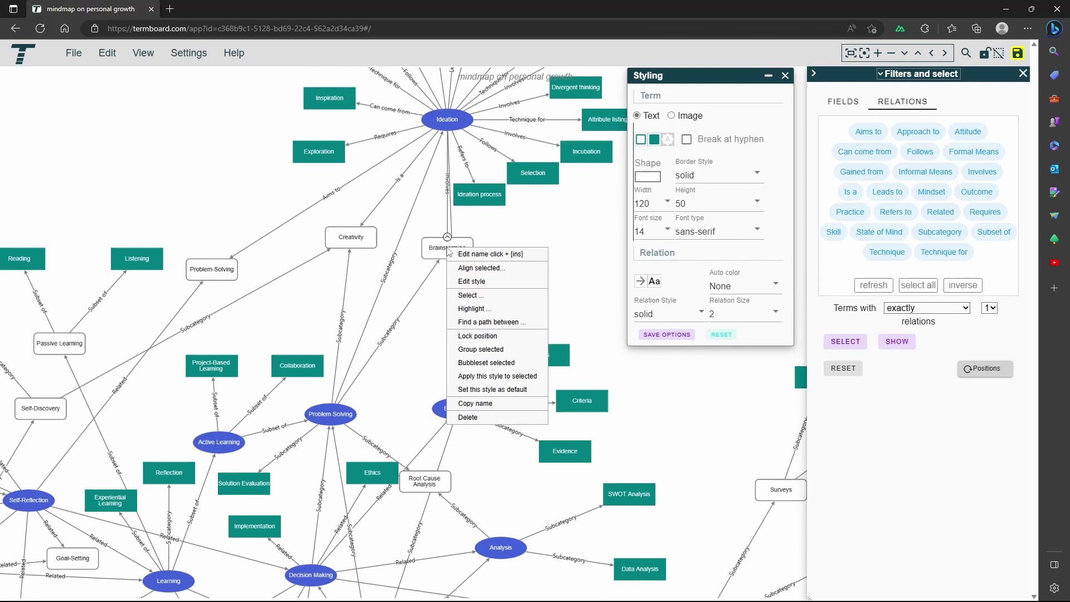
mouse_move(478, 296)
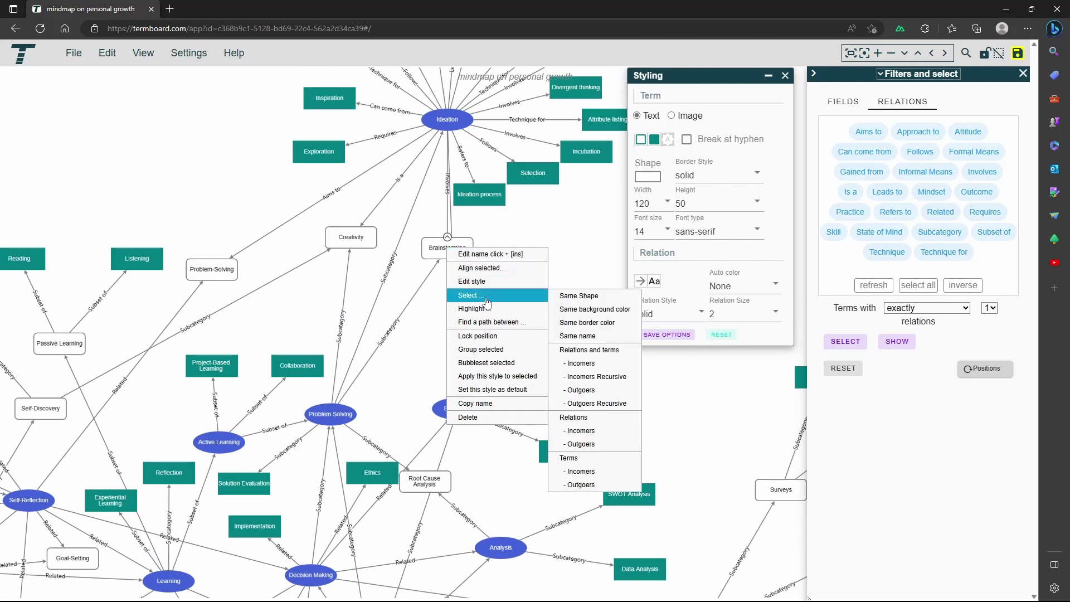
left_click(592, 310)
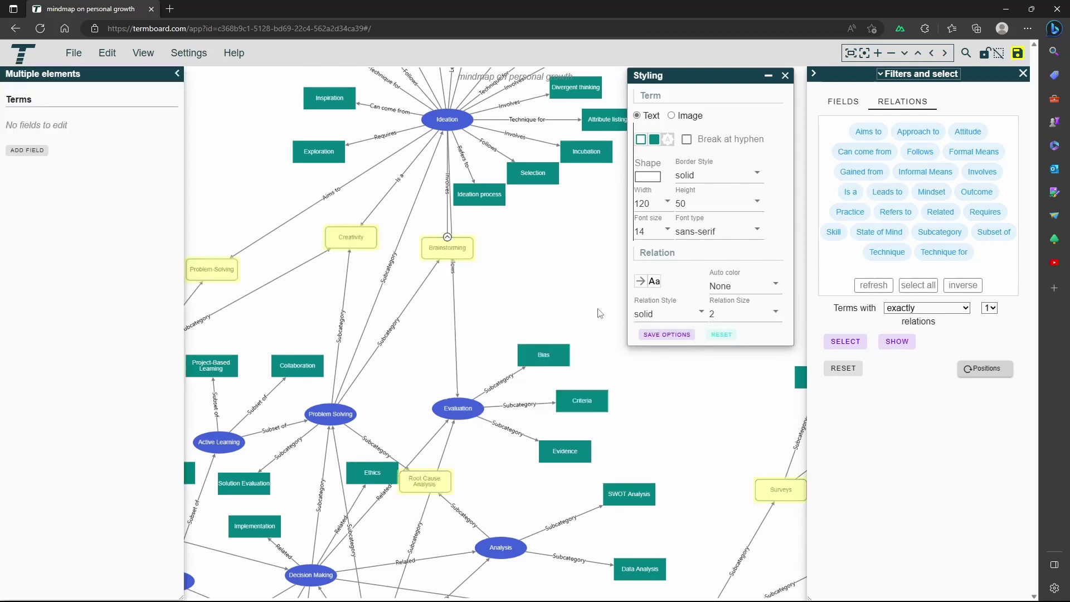
Step: Colour the selected white terms brown for both fill and border
left_click(655, 139)
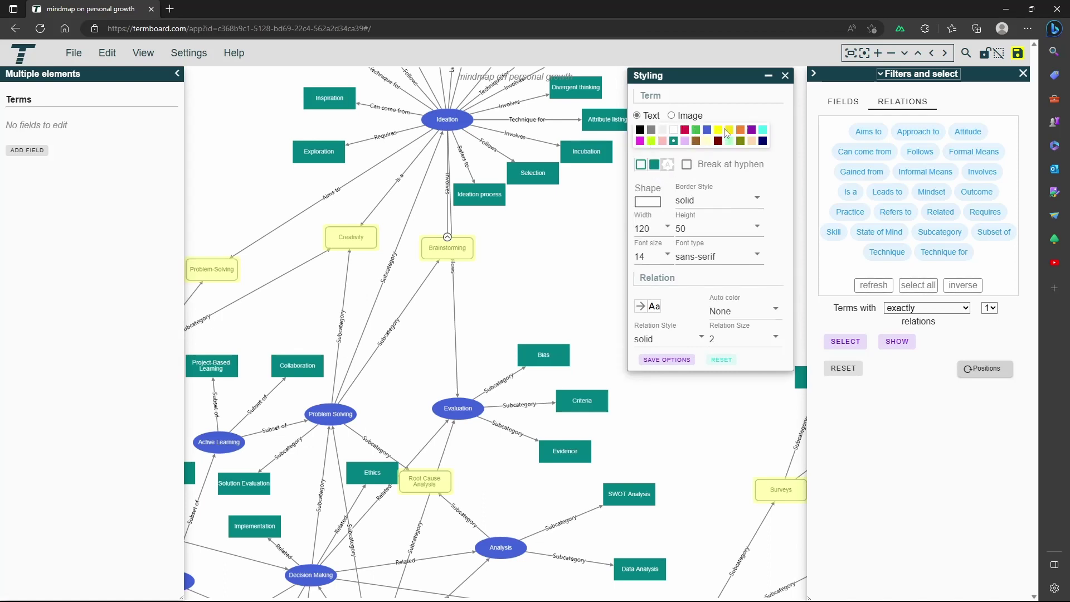
left_click(696, 140)
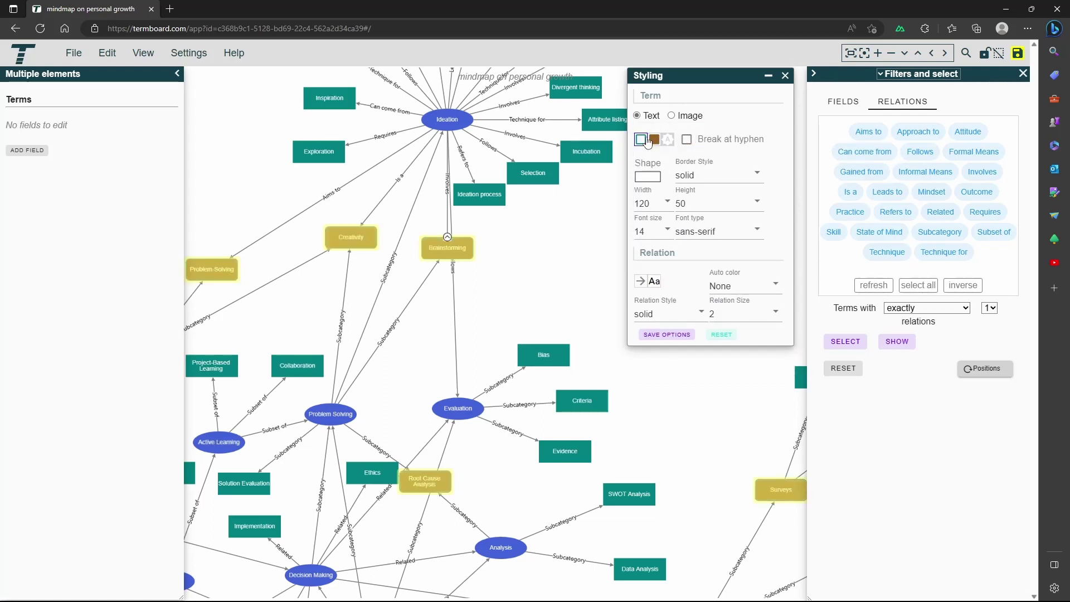
left_click(642, 140)
left_click(695, 145)
left_click(535, 281)
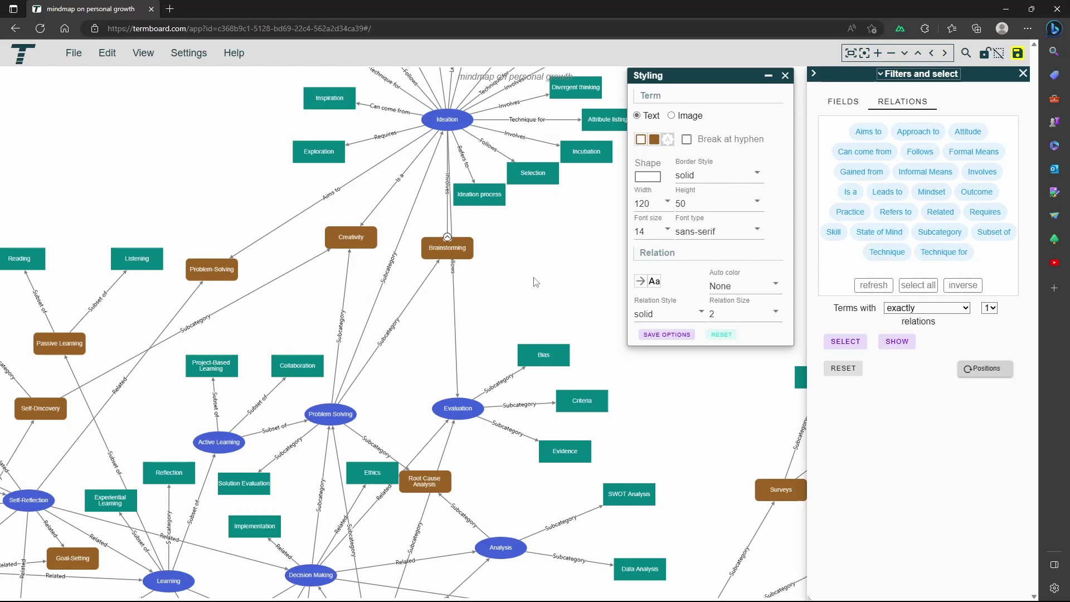
Step: Search the graph for 'person' and jump to the Personal Growth term
left_click(967, 53)
left_click(509, 104)
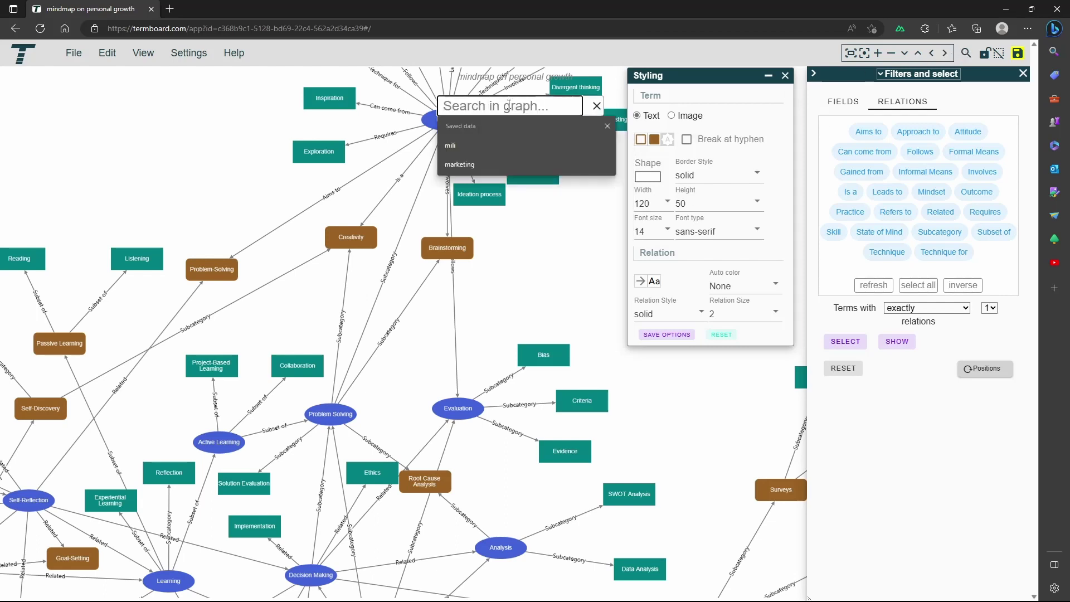
type("person")
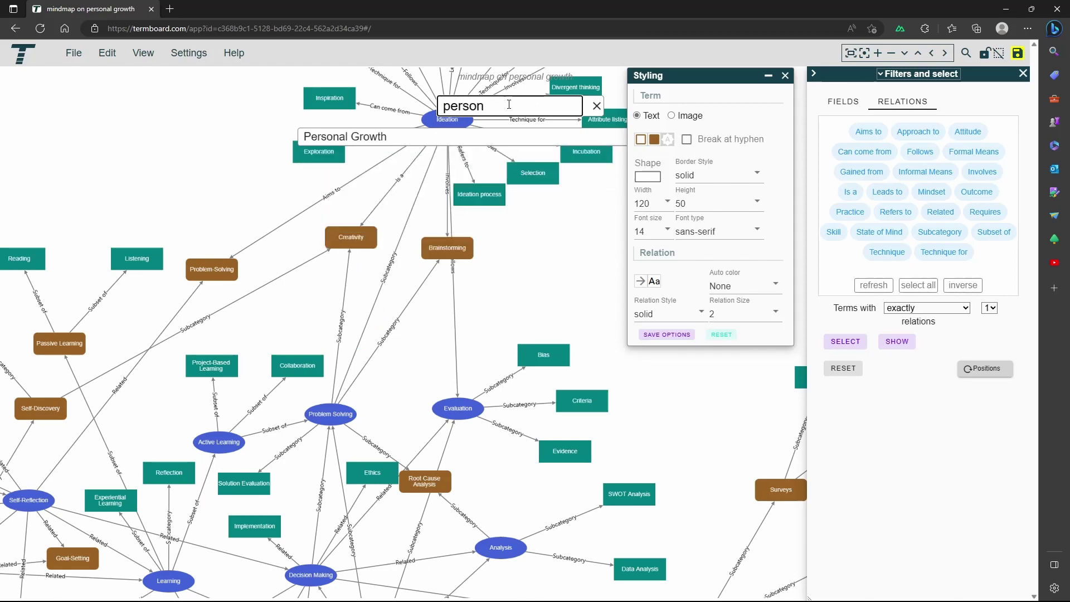
left_click(377, 138)
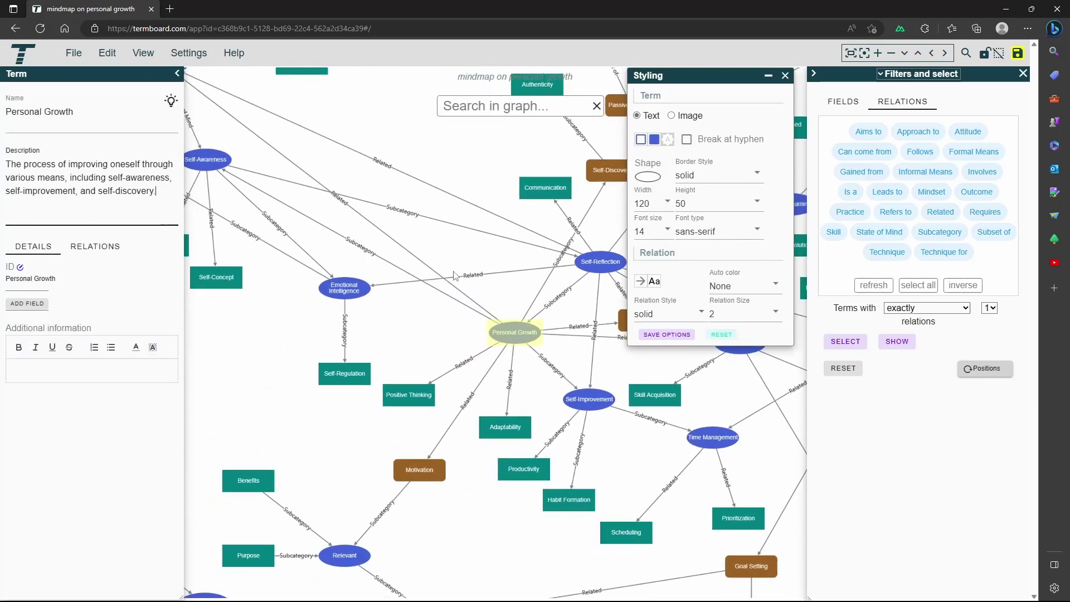
Step: Make Personal Growth an octagon with a red fill and red border
left_click(655, 184)
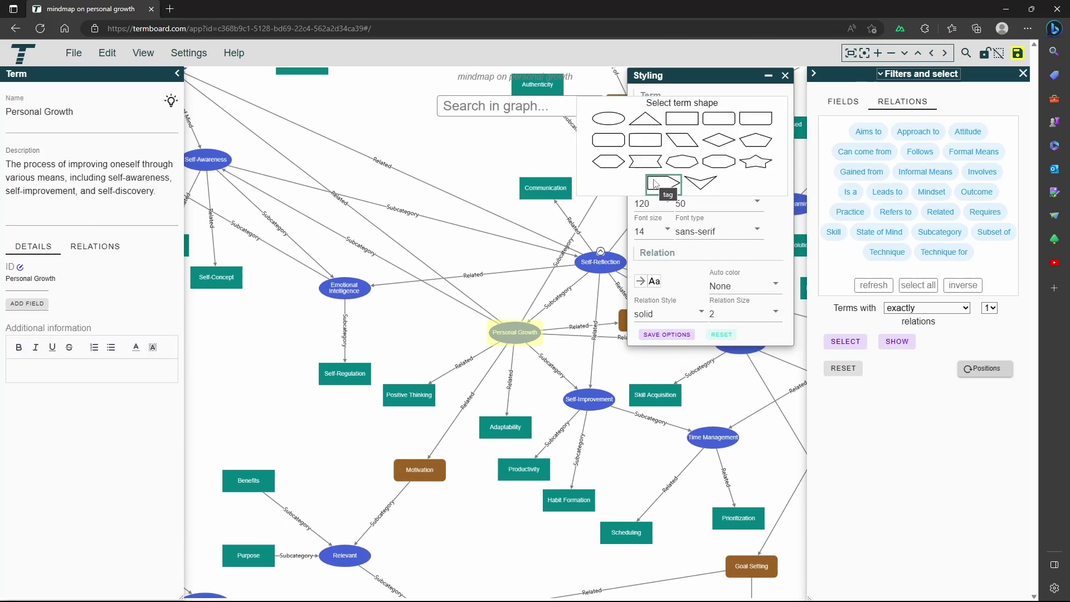
left_click(723, 163)
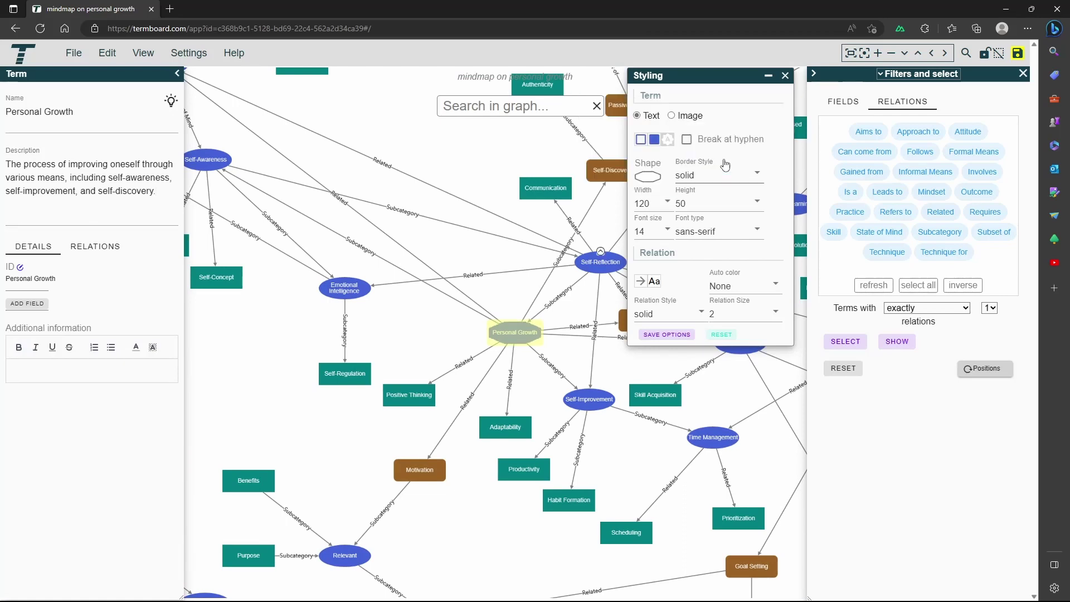
left_click(654, 140)
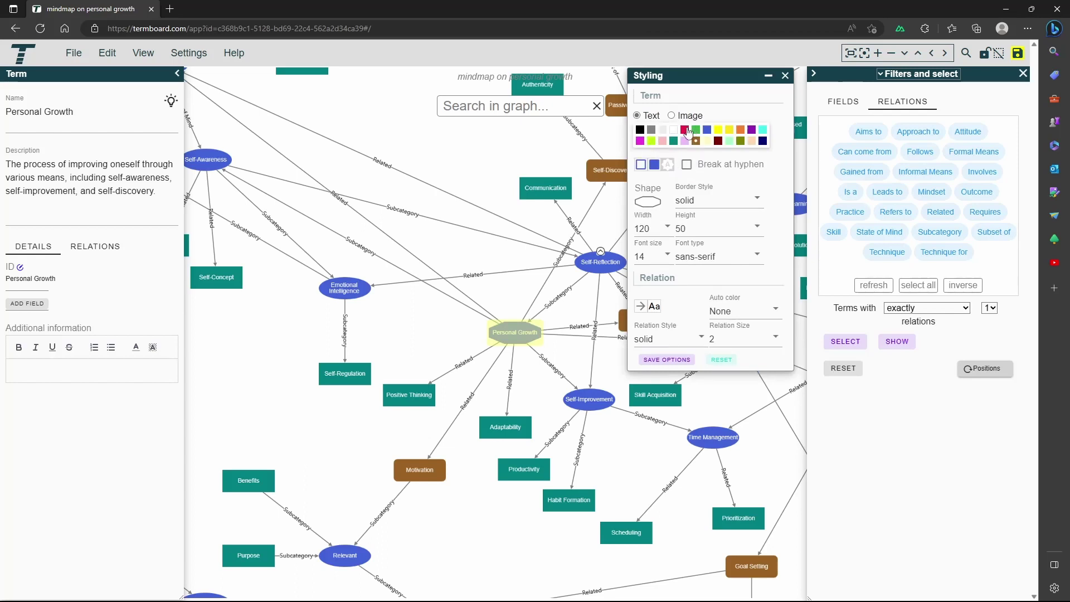
left_click(684, 129)
left_click(654, 139)
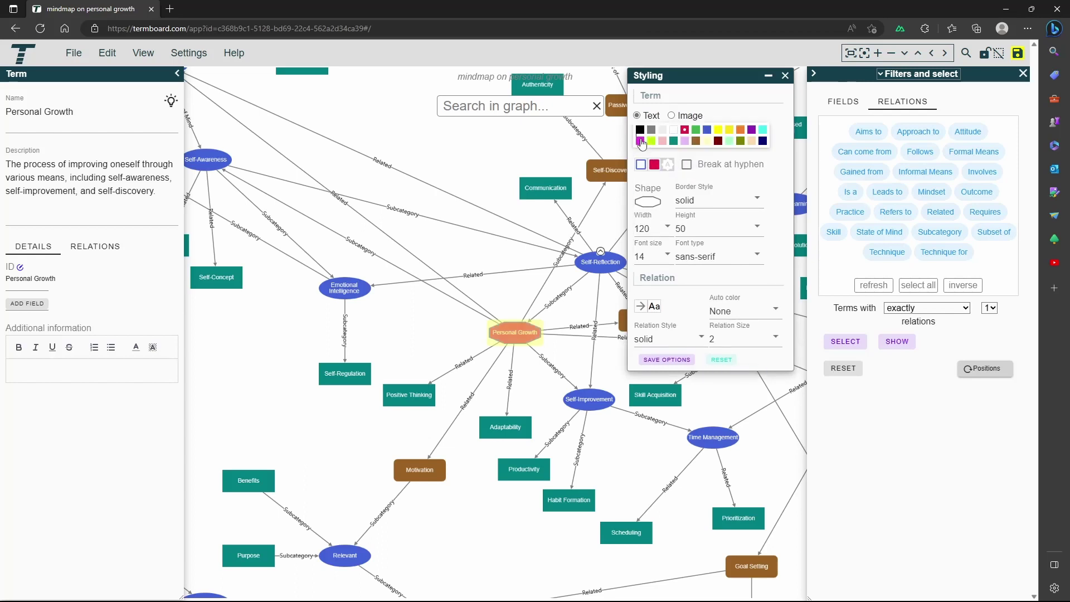
left_click(684, 130)
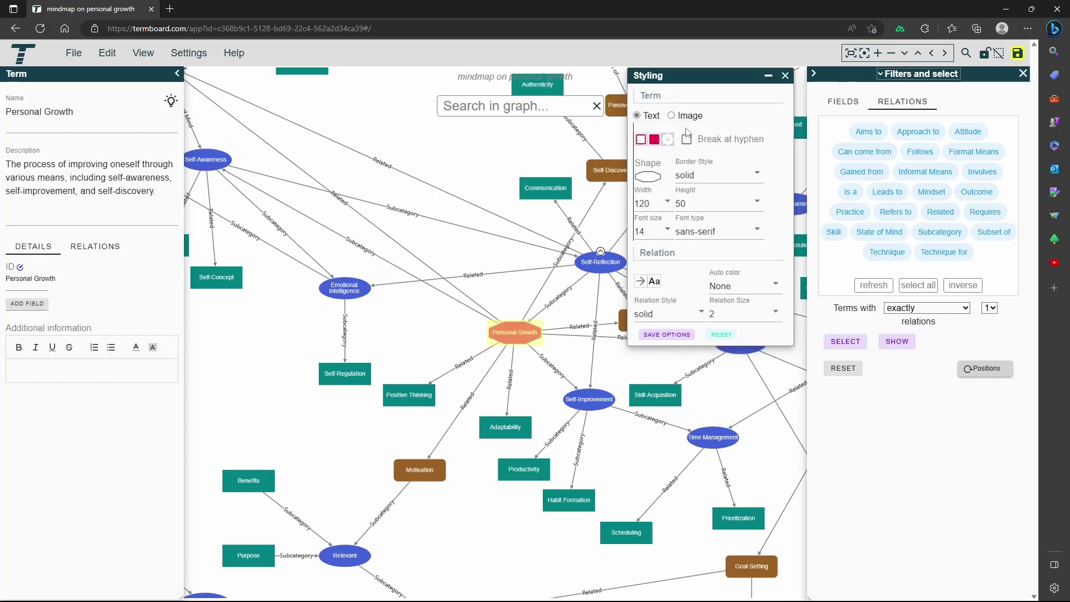
left_click(523, 283)
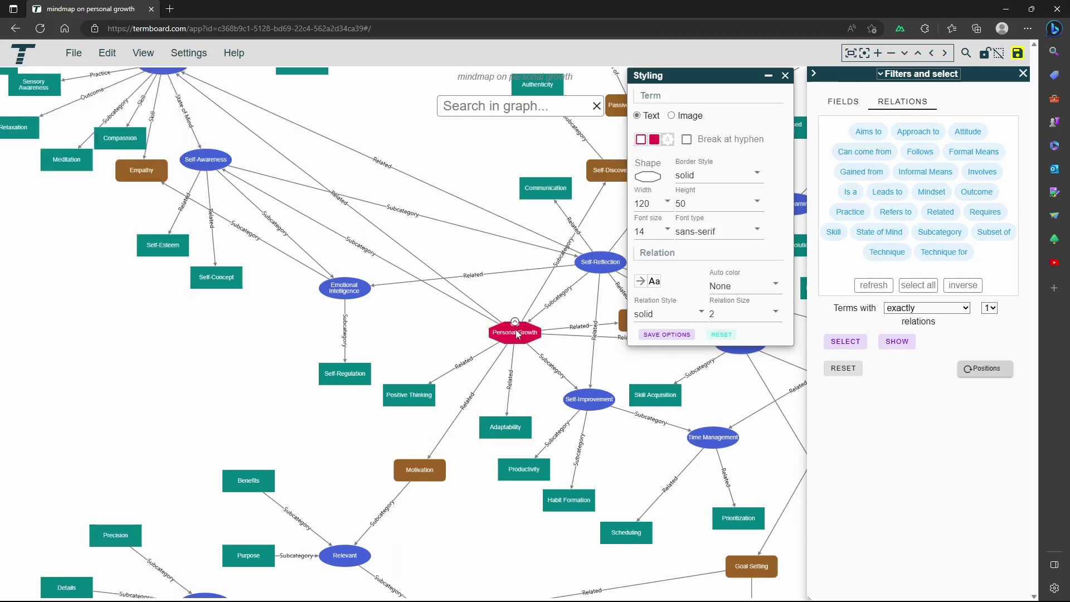
left_click(518, 334)
left_click(499, 295)
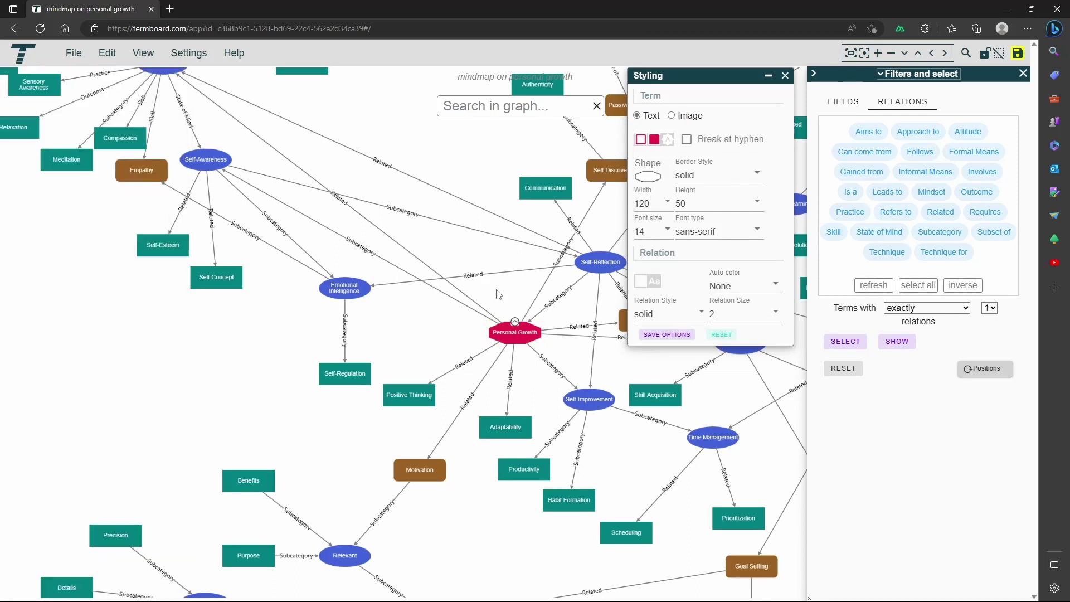
Step: Select all relations and set their auto colour to Source background
right_click(456, 176)
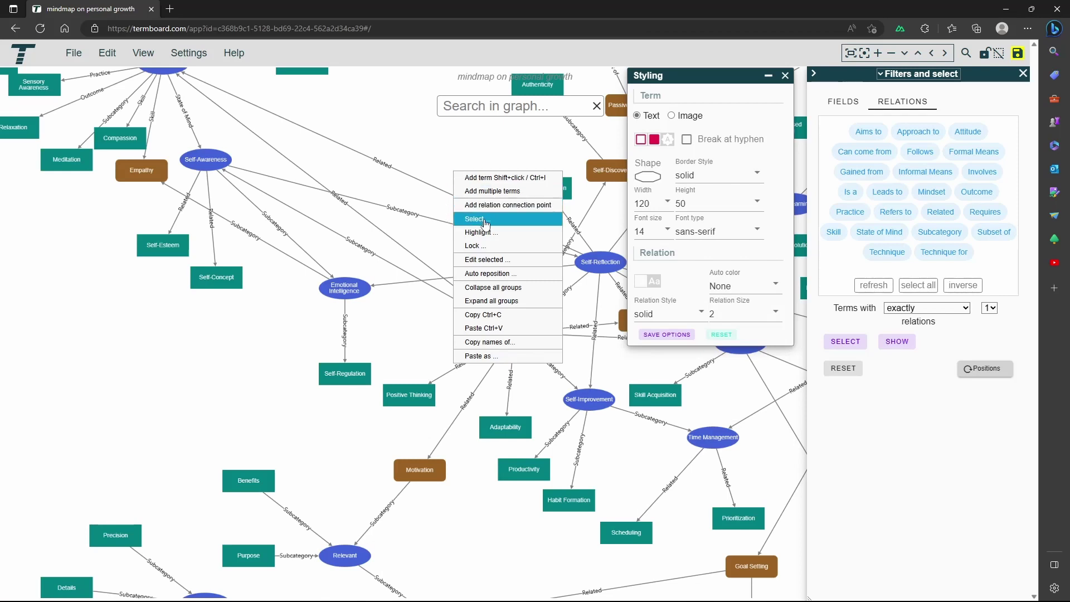
mouse_move(485, 222)
left_click(613, 249)
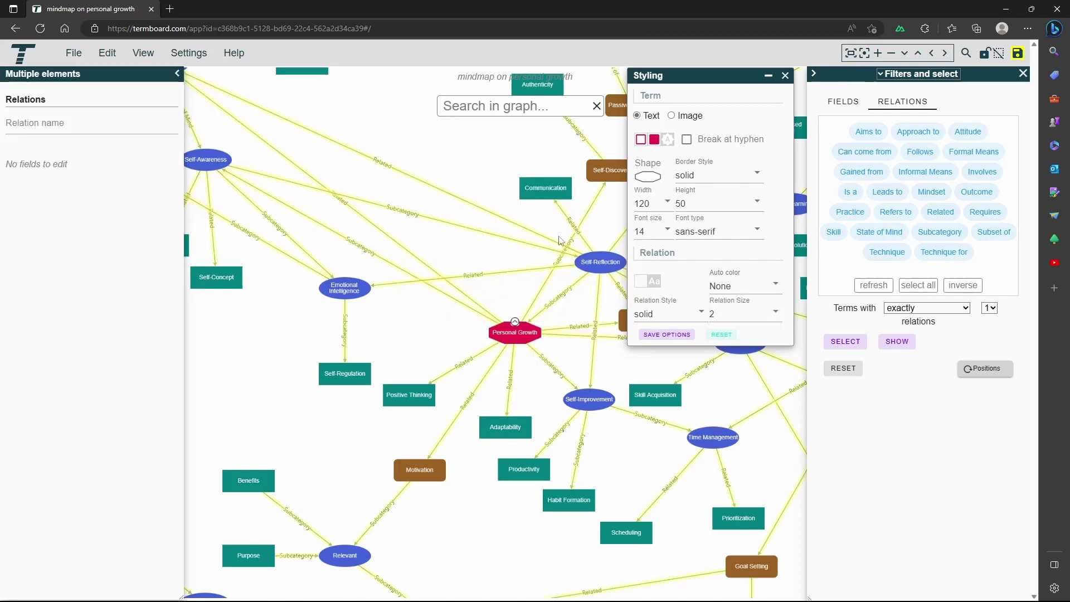
left_click(735, 288)
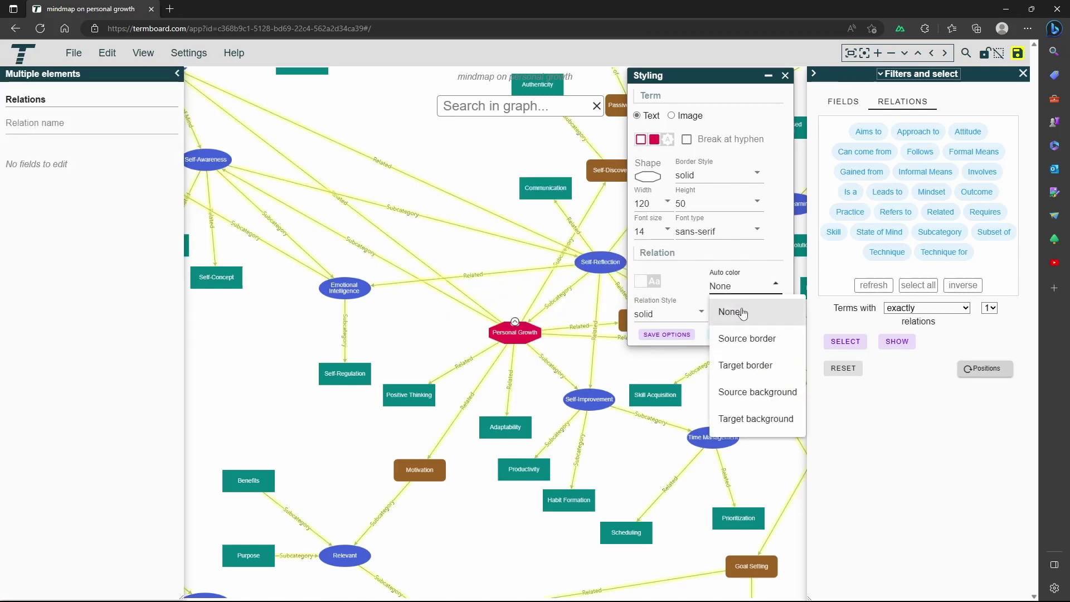
left_click(732, 394)
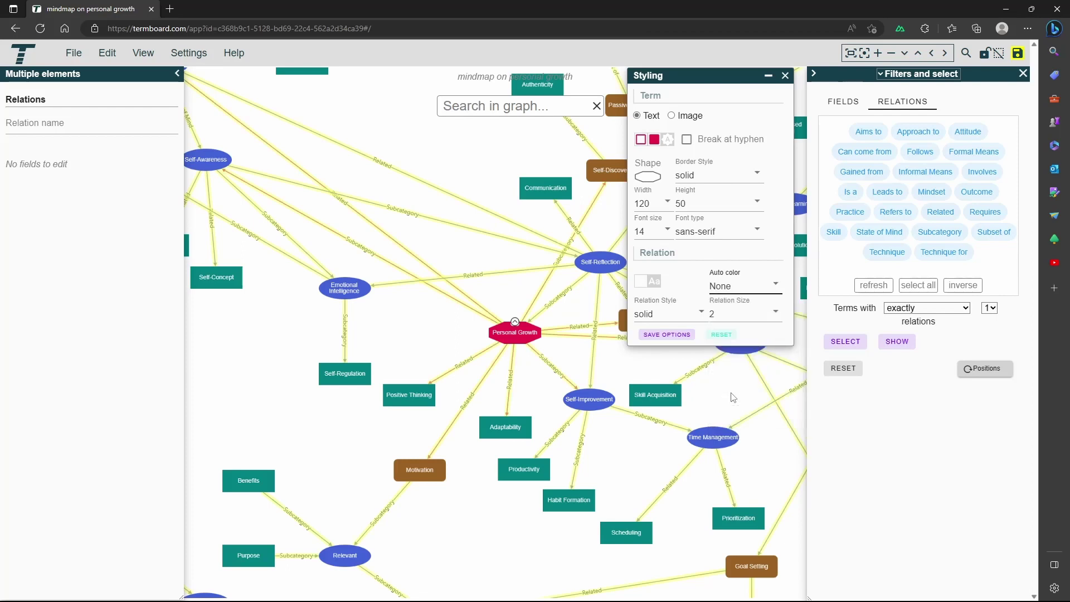
left_click(570, 366)
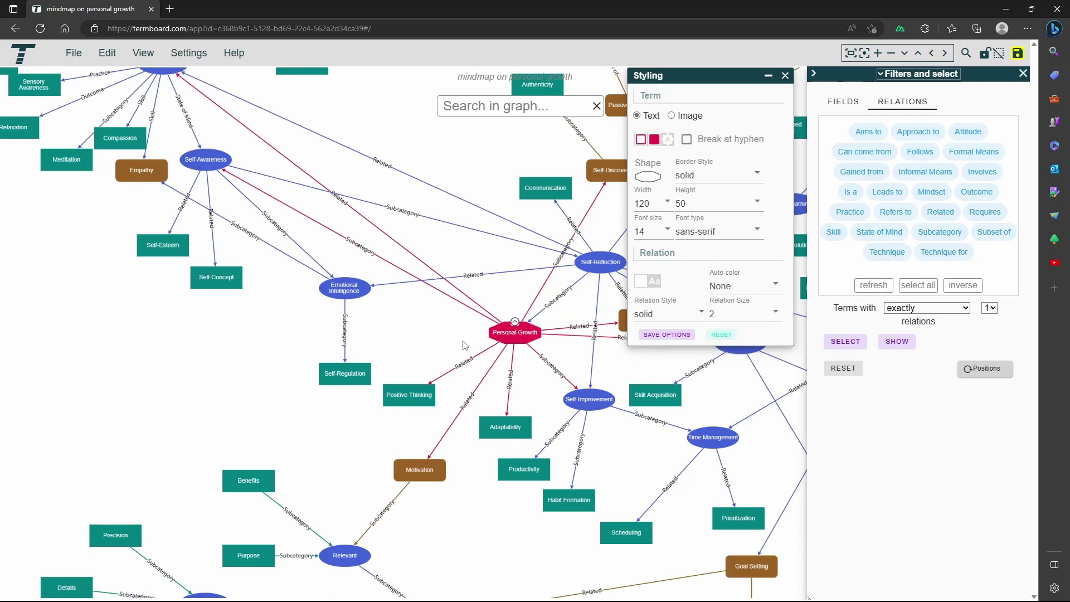
left_click_drag(434, 356, 406, 350)
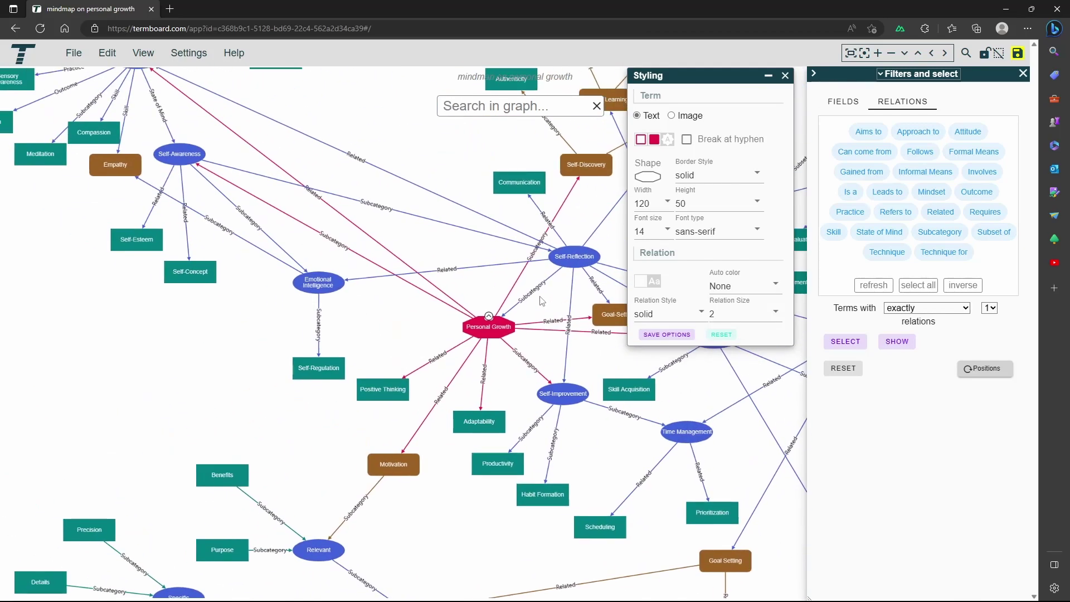
Step: Select all relations and enable Automatic font coloring for their labels
right_click(485, 277)
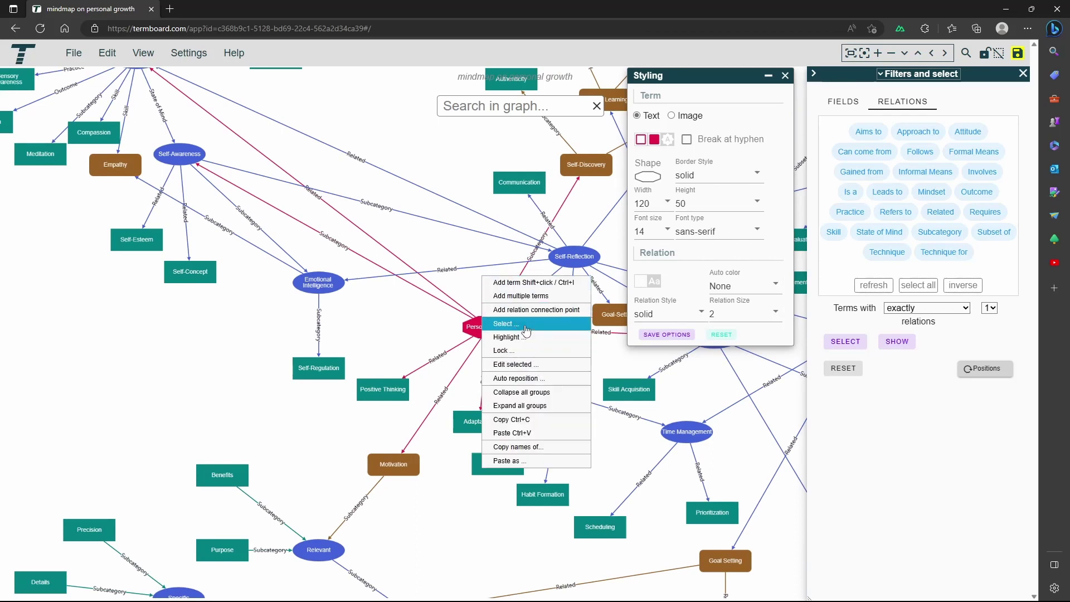
mouse_move(518, 324)
left_click(641, 353)
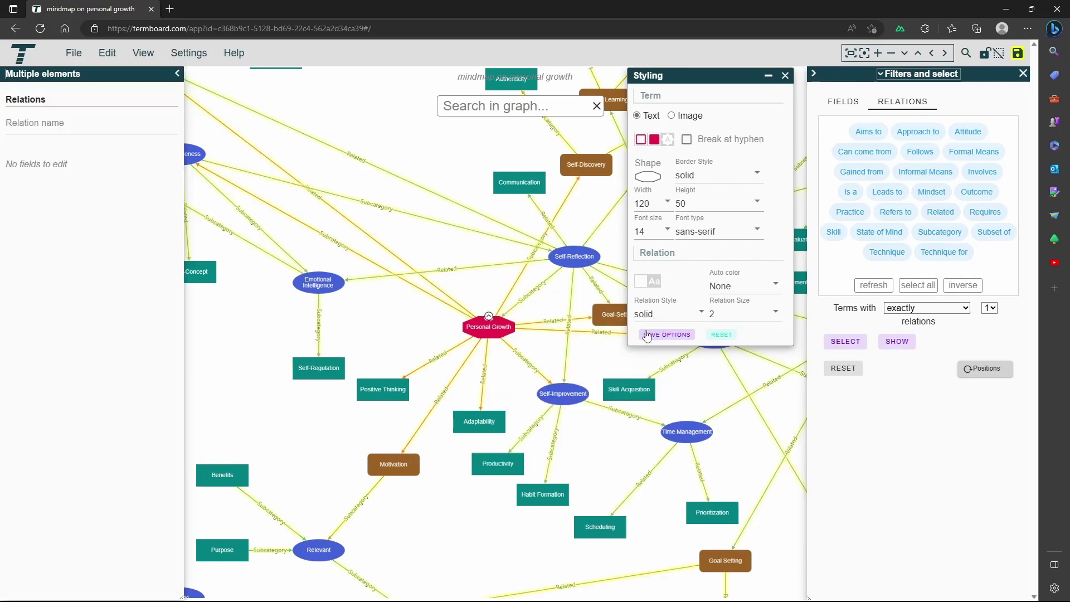
left_click(655, 282)
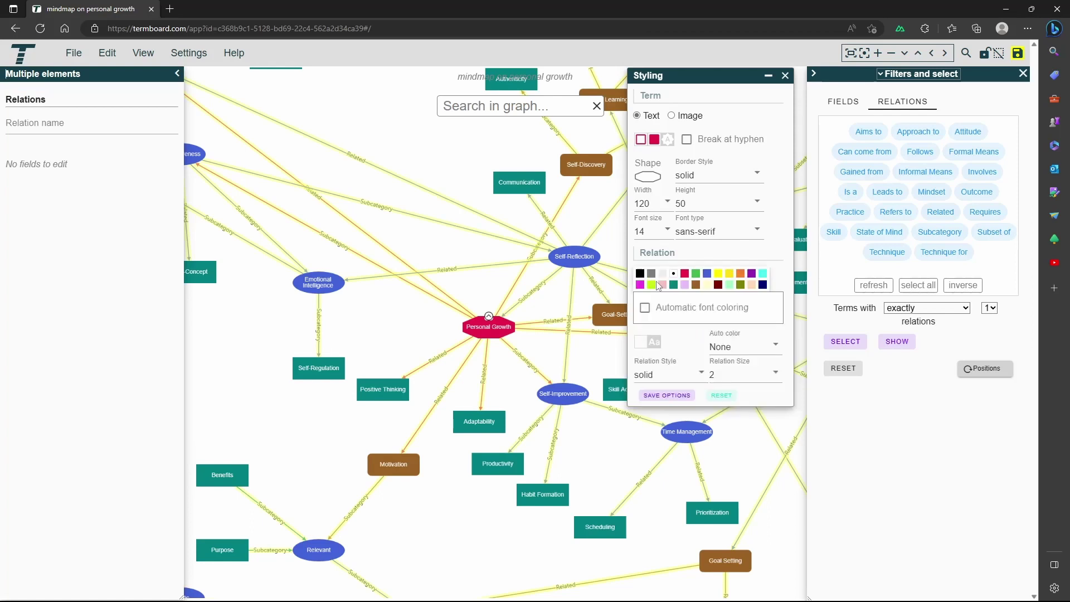
left_click(645, 310)
left_click(539, 349)
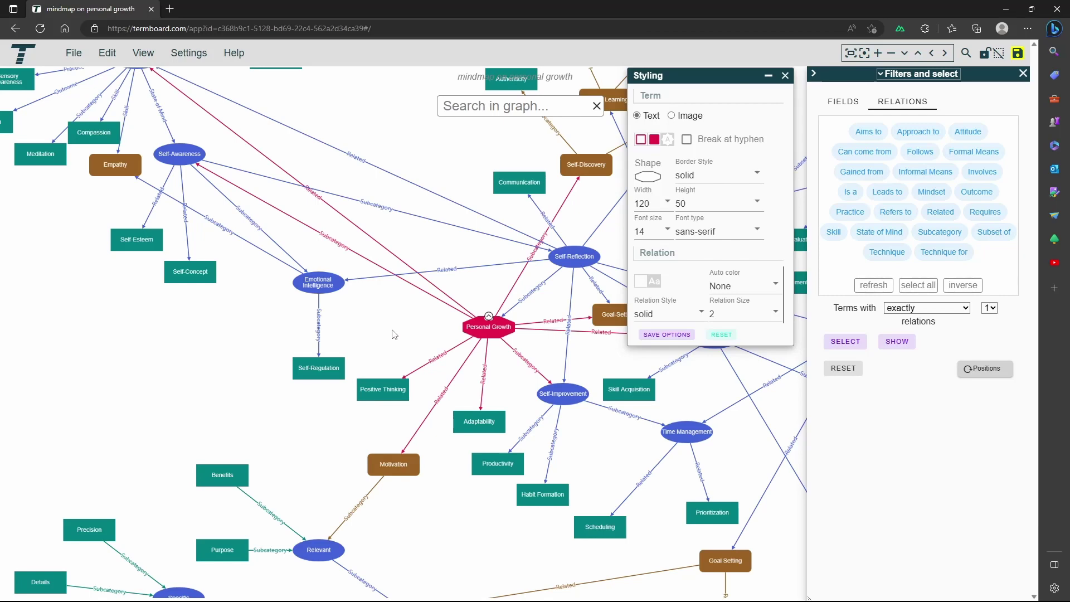
scroll(394, 334, "down", 5)
left_click_drag(294, 362, 156, 355)
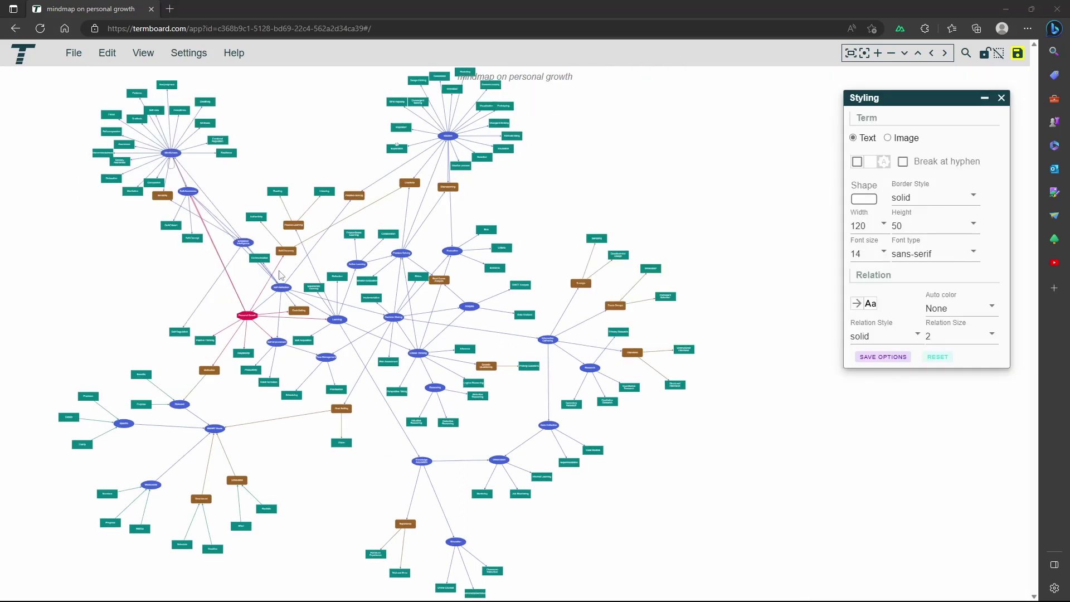
Step: Export the map as an HTML page with Movable elements enabled
left_click(74, 53)
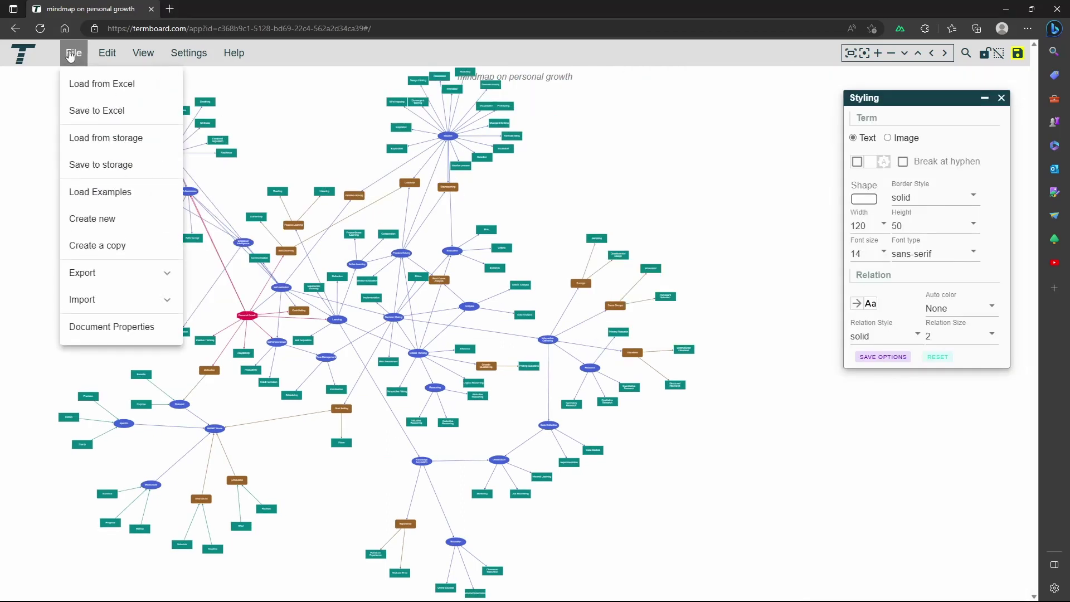
left_click(114, 274)
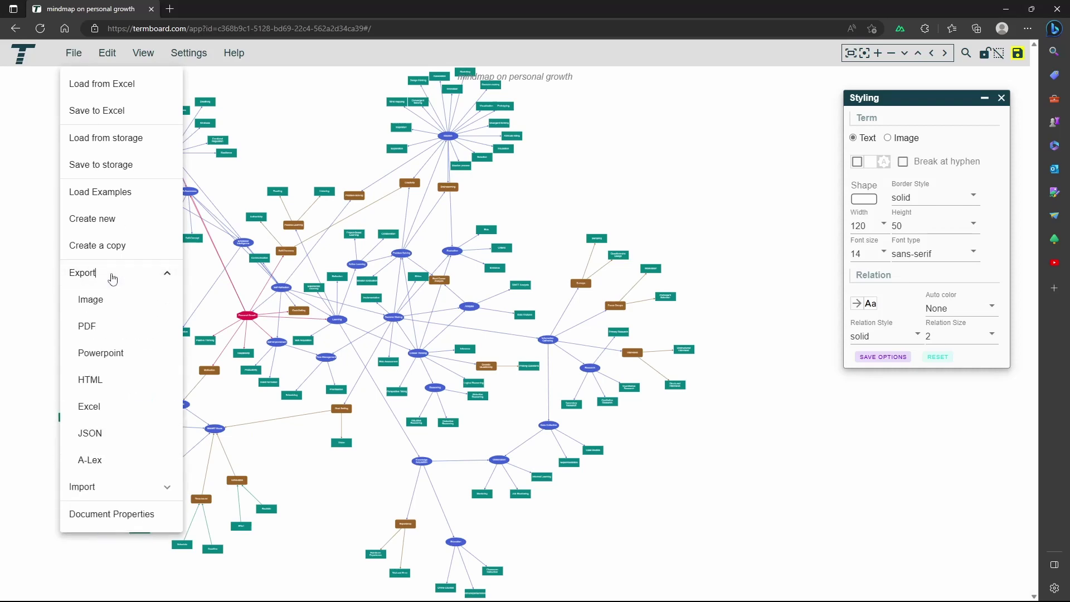
left_click(99, 379)
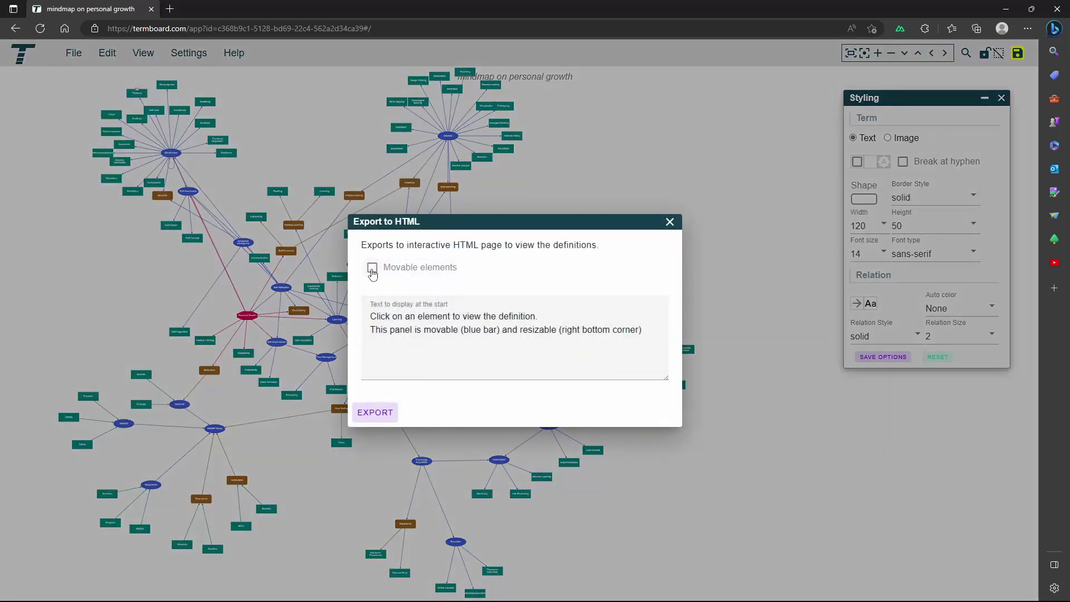
left_click(372, 270)
left_click(375, 413)
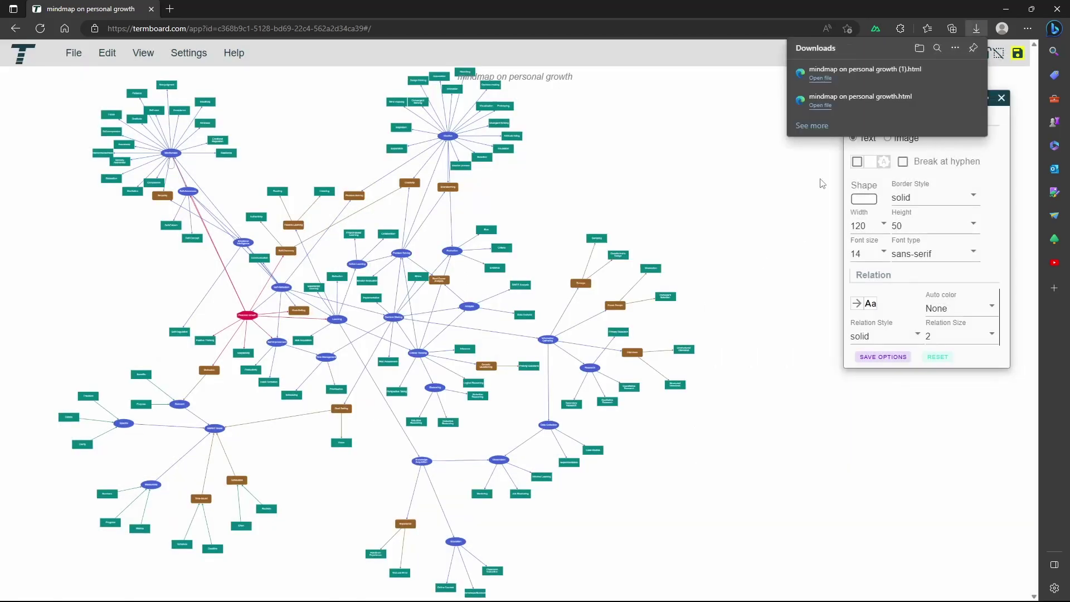
Step: Open the downloaded HTML map, centre it, and show Learning's definition beside it
left_click(821, 78)
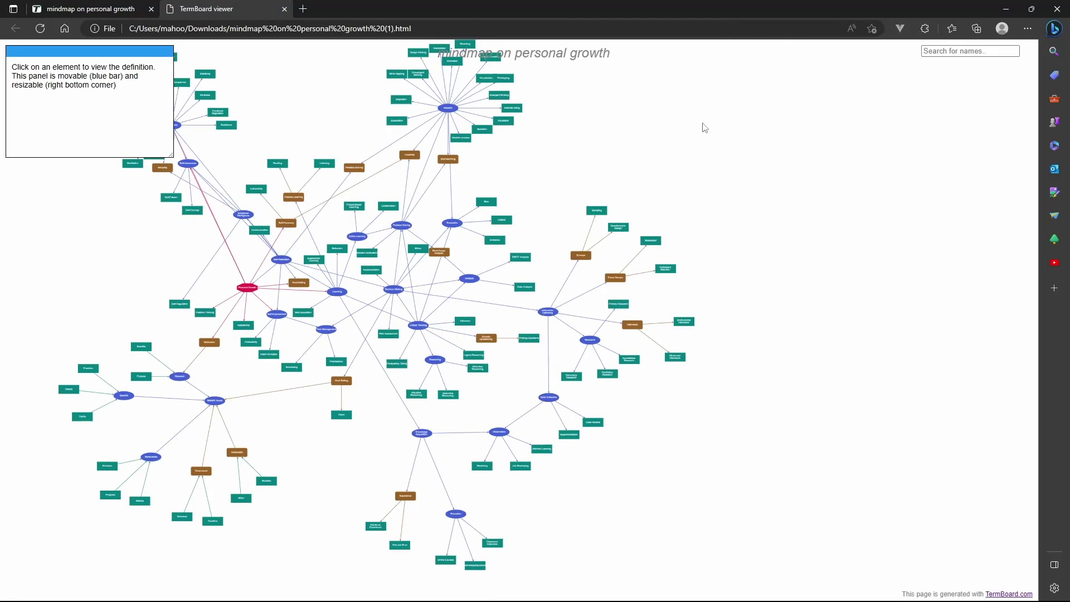
left_click_drag(519, 190, 803, 182)
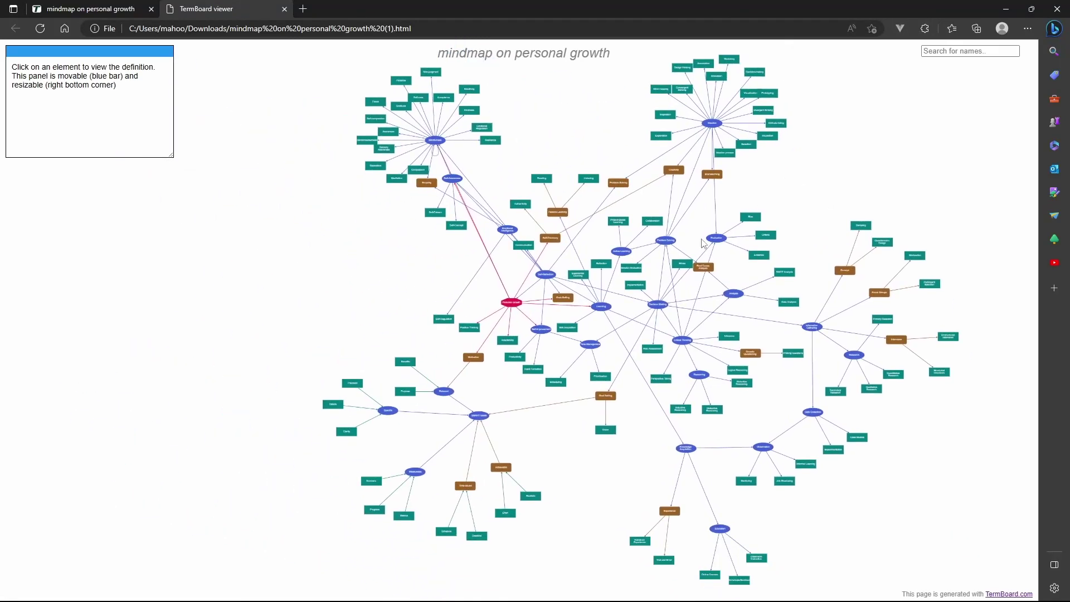
left_click(602, 306)
left_click_drag(96, 52, 291, 236)
Step: View definitions of Personal Growth, Self-Regulation, Self-Concept and Self-Esteem, moving Self-Esteem
left_click(512, 304)
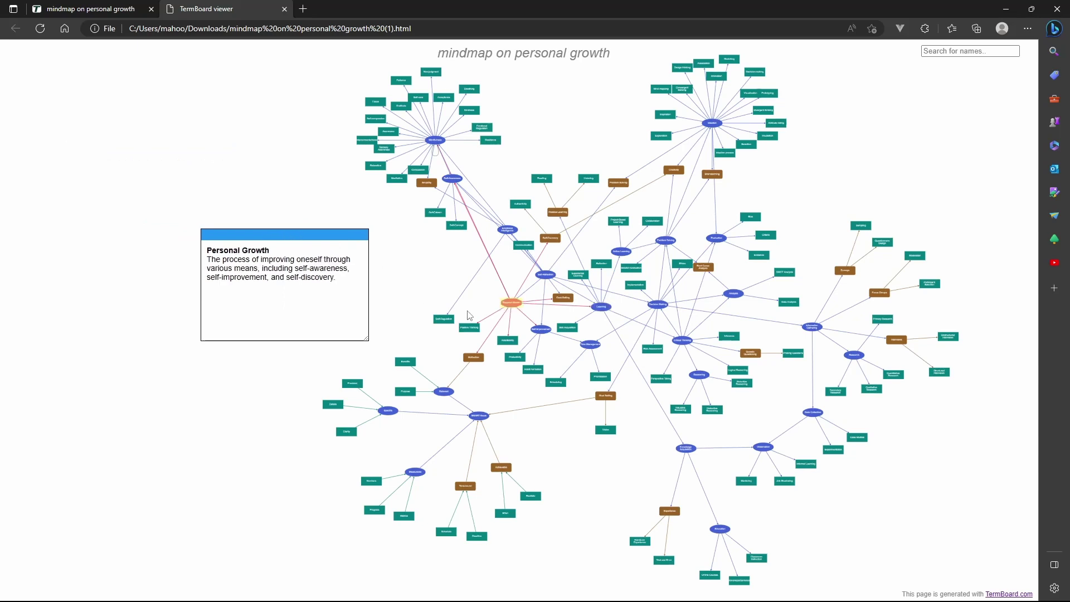
left_click(444, 319)
left_click(458, 228)
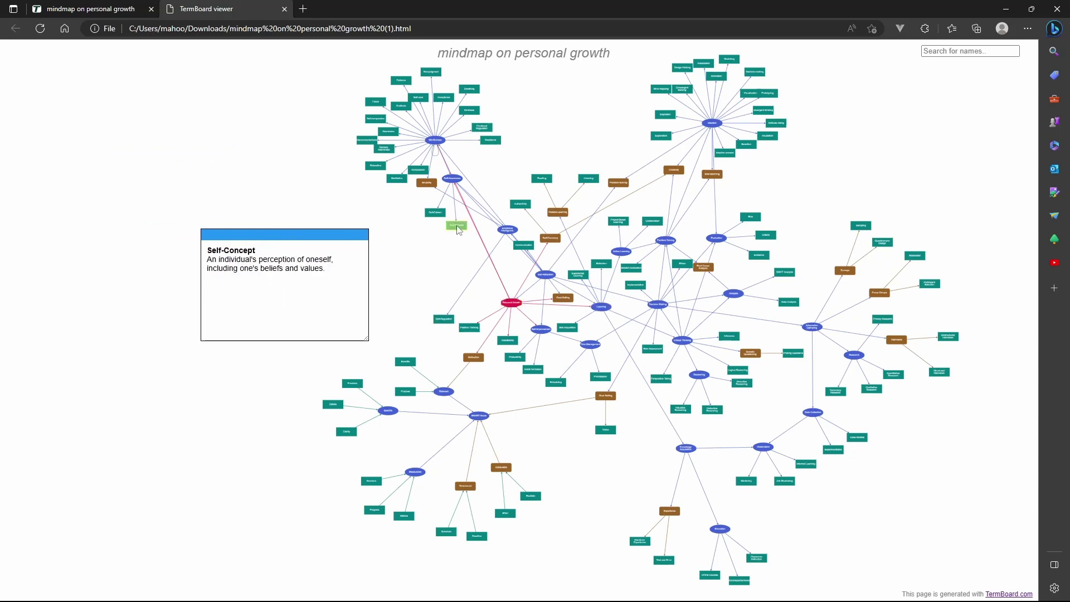
left_click_drag(437, 214, 413, 225)
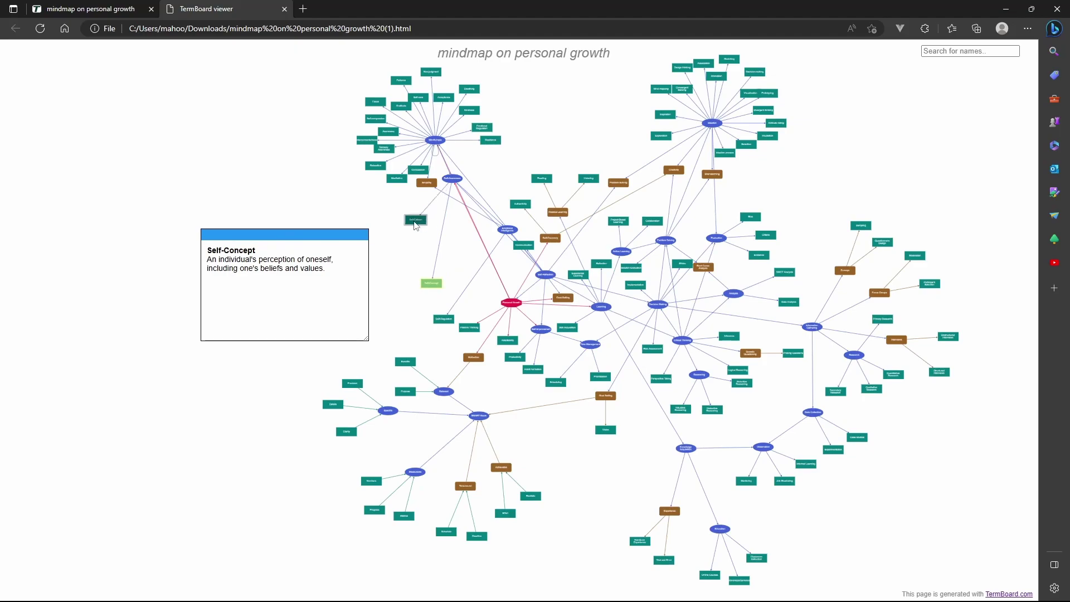
left_click(410, 230)
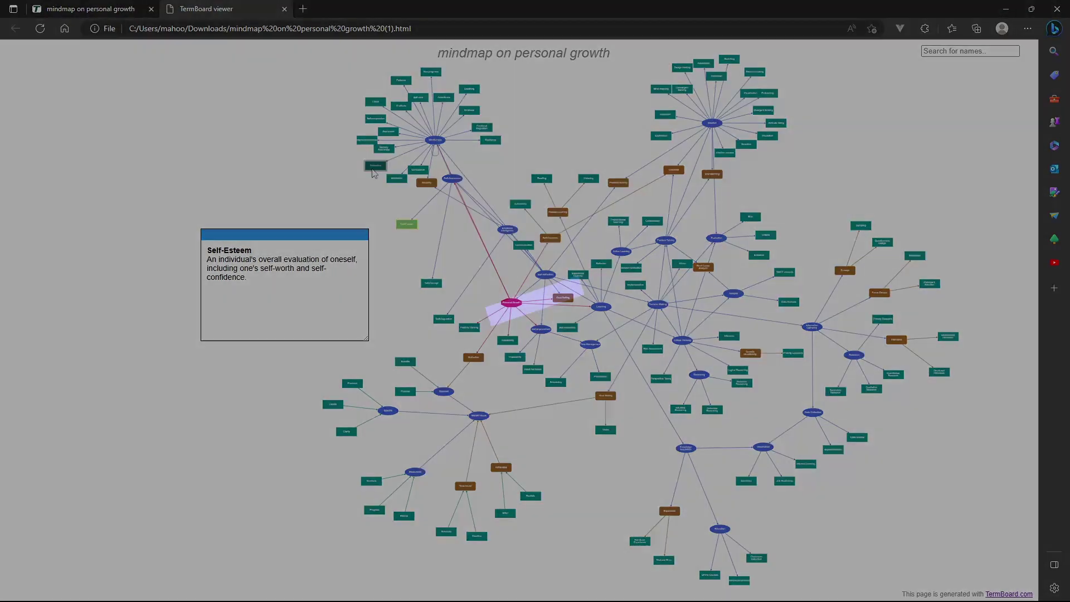